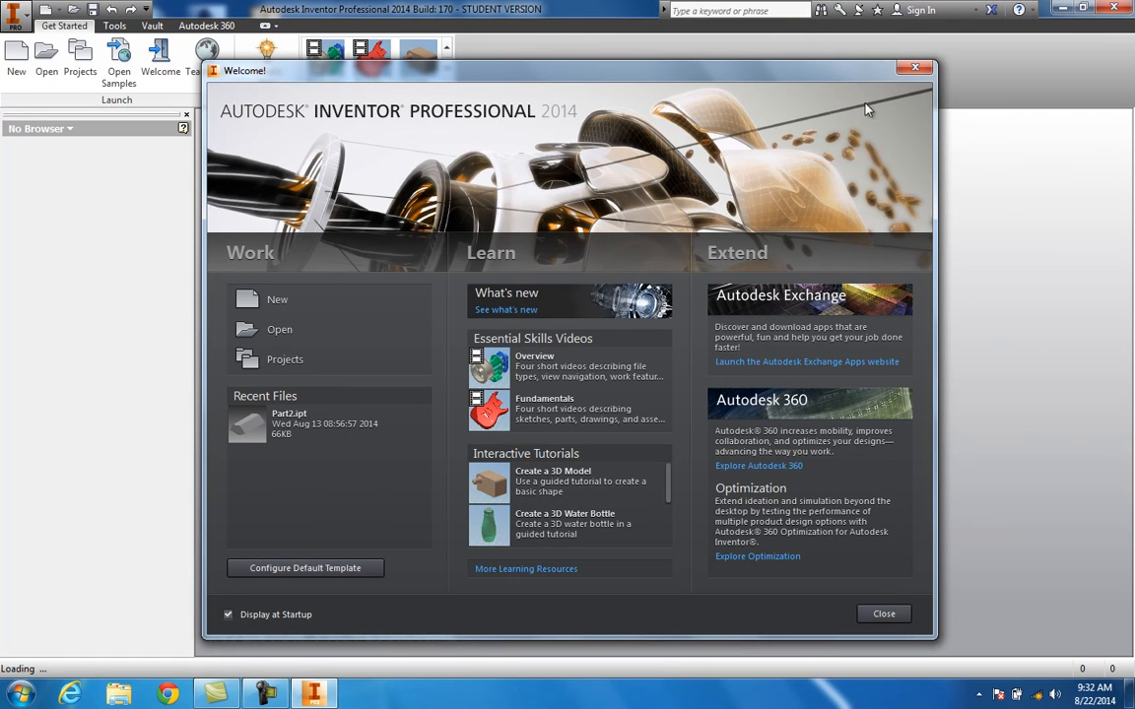
Step: Close the welcome screen and start a new single-user project named Week 2
{"action": "left_click", "coordinate": [915, 69]}
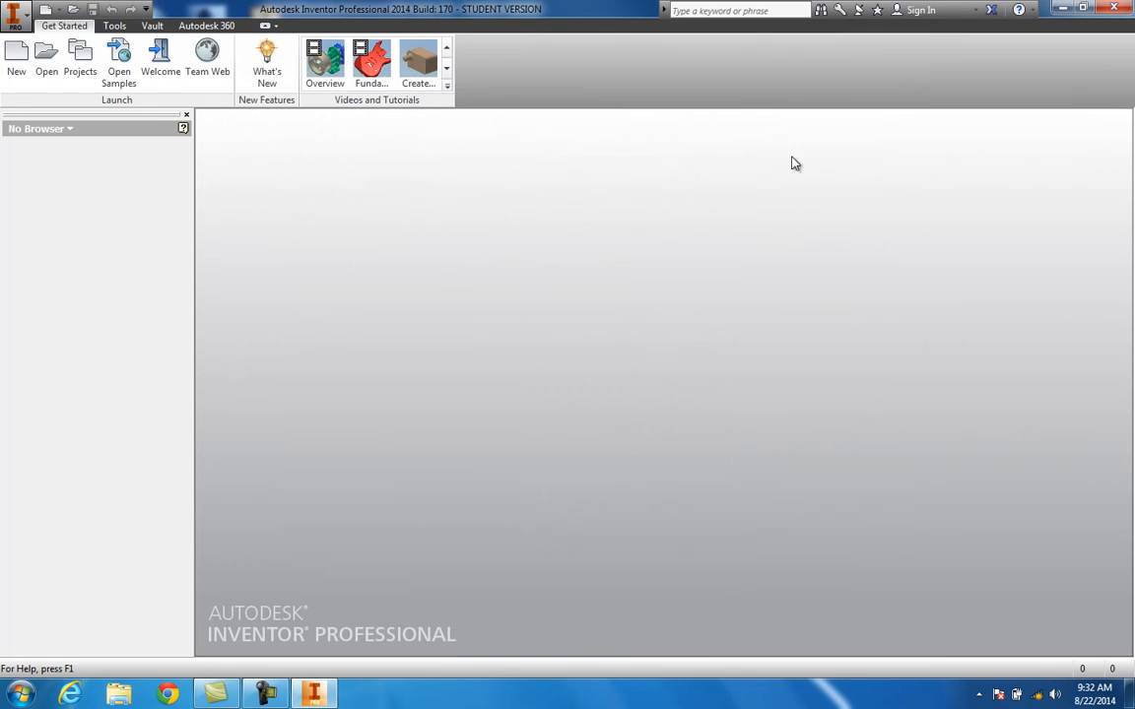
{"action": "left_click", "coordinate": [83, 74]}
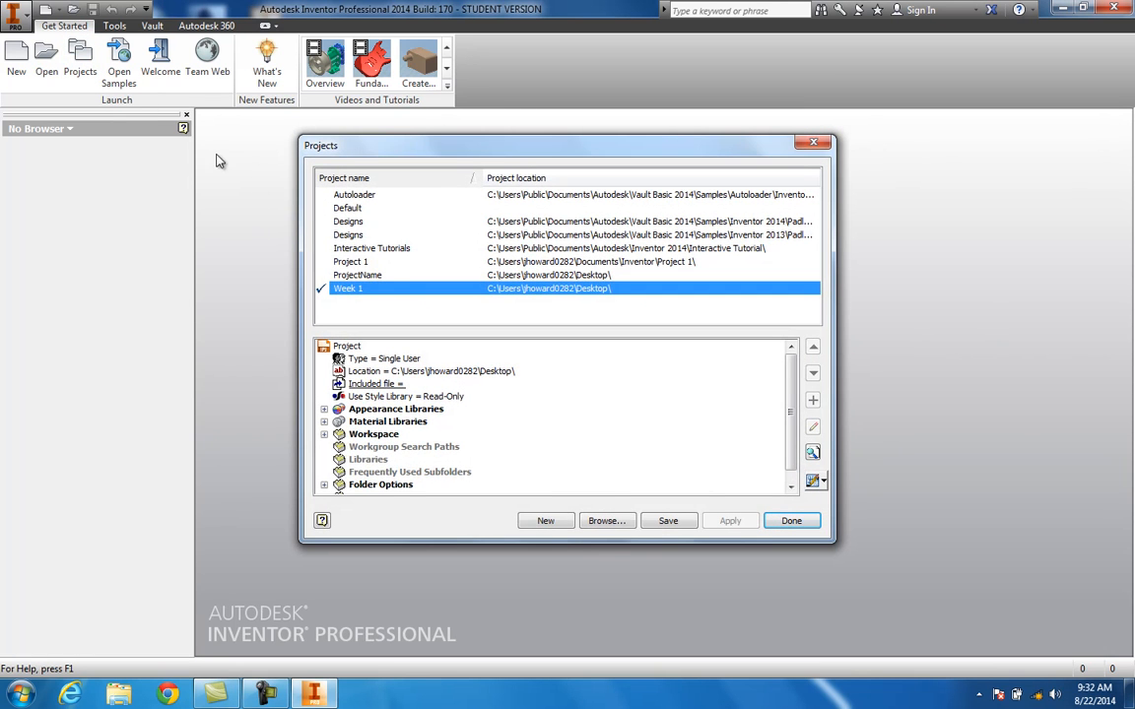
{"action": "left_click", "coordinate": [544, 521]}
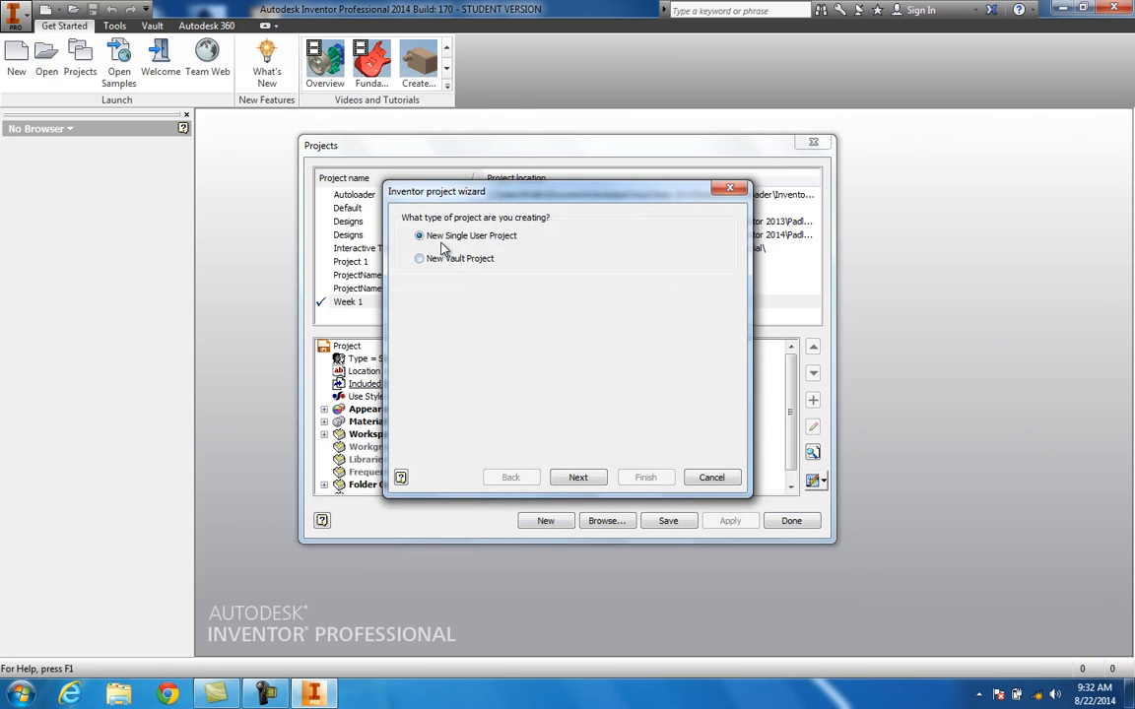
{"action": "left_click", "coordinate": [579, 477]}
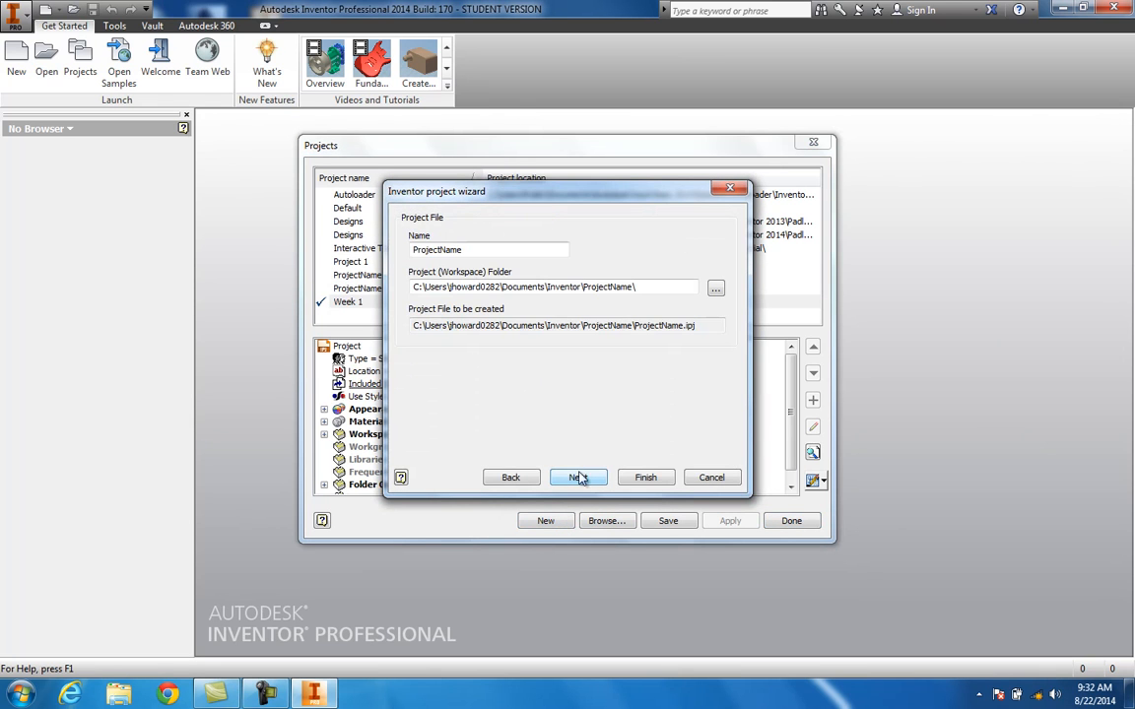
{"action": "double_click", "coordinate": [438, 250]}
{"action": "type", "text": "Week 2"}
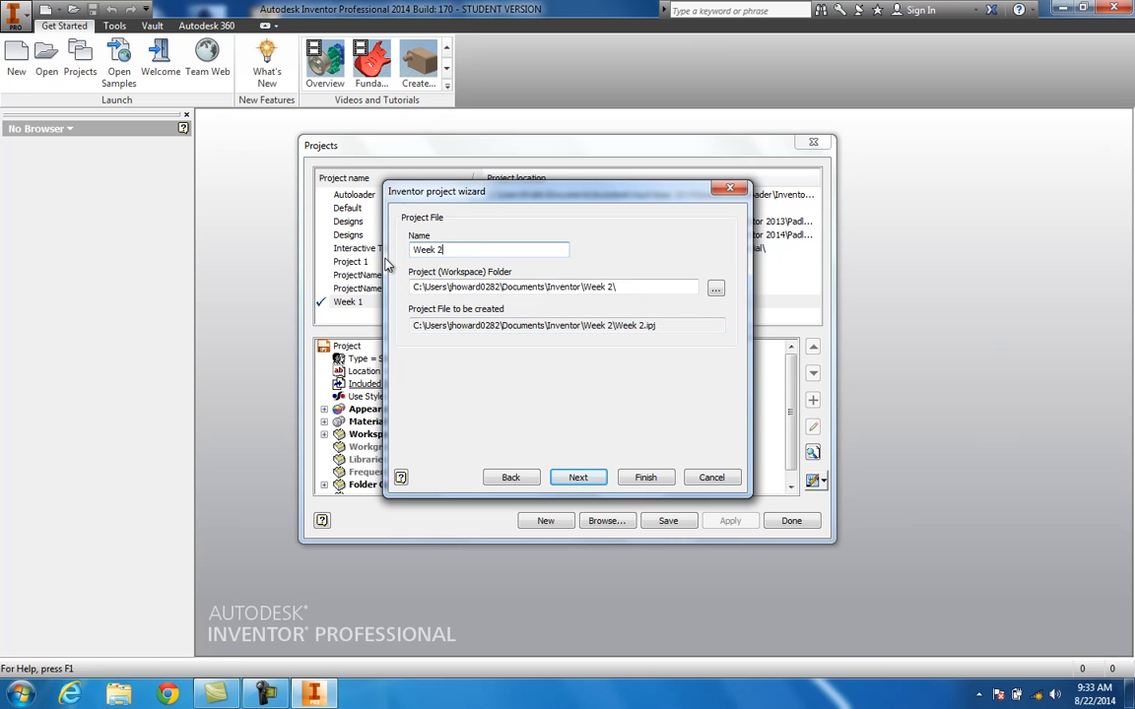
Step: Set the Week 2 project's workspace folder to the Desktop and finish creating the project without adding libraries
{"action": "left_click", "coordinate": [716, 289]}
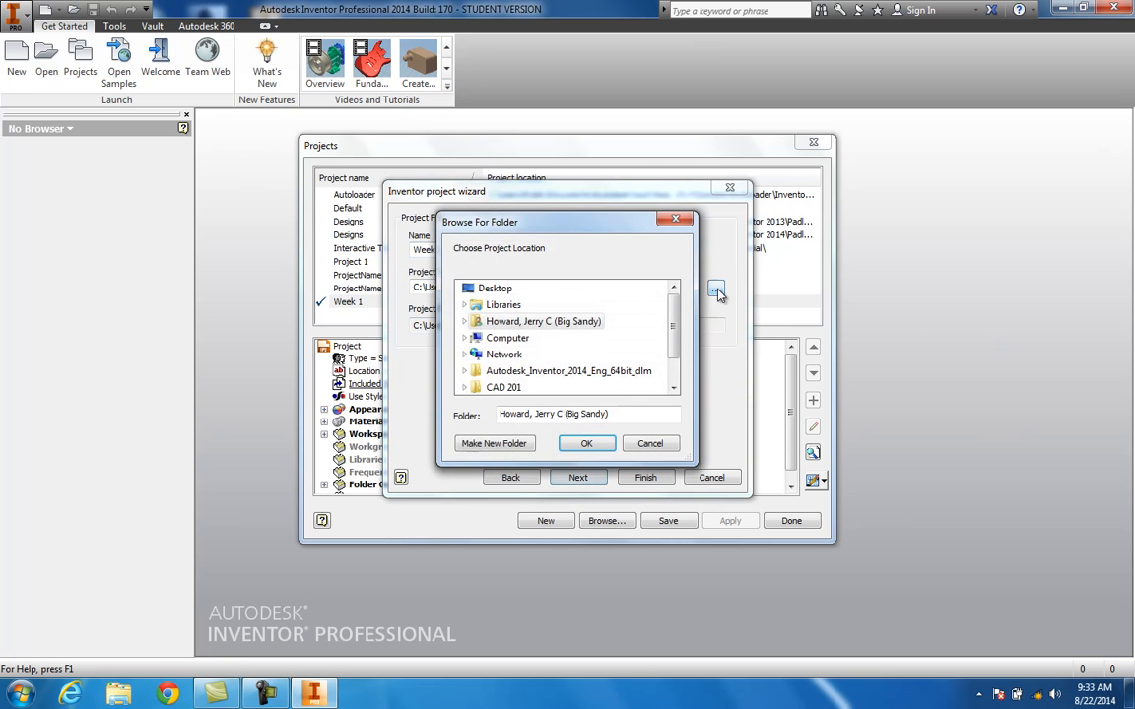
{"action": "left_click", "coordinate": [496, 288]}
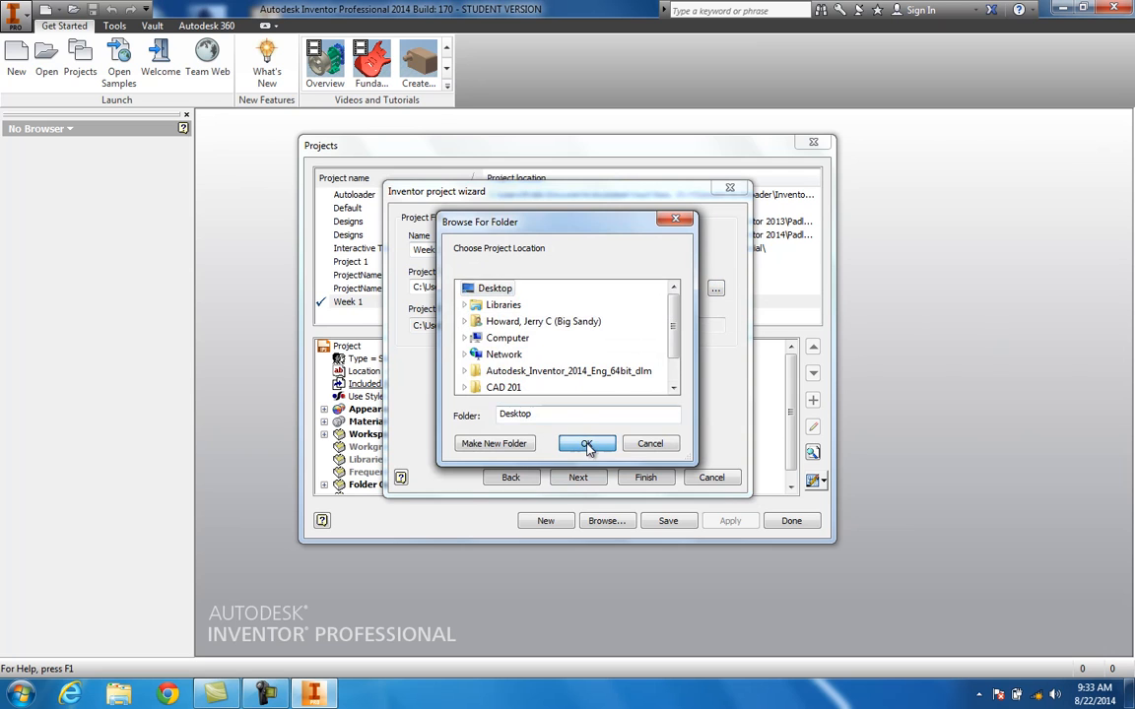
{"action": "left_click", "coordinate": [587, 445]}
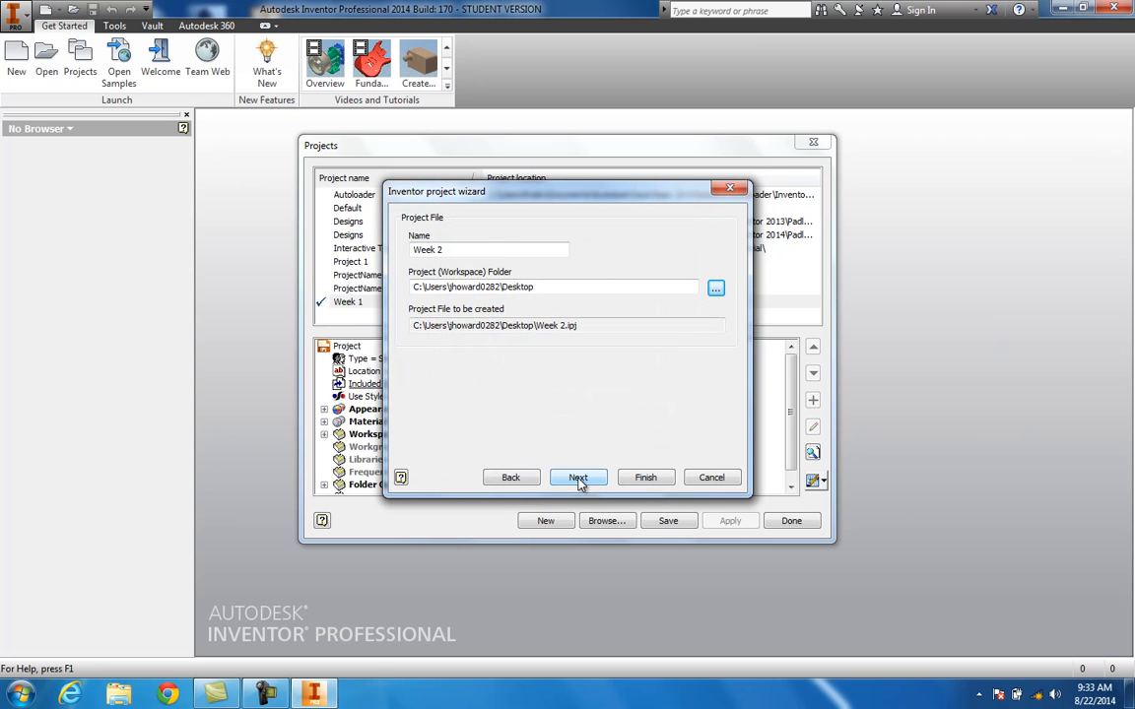
{"action": "left_click", "coordinate": [578, 479]}
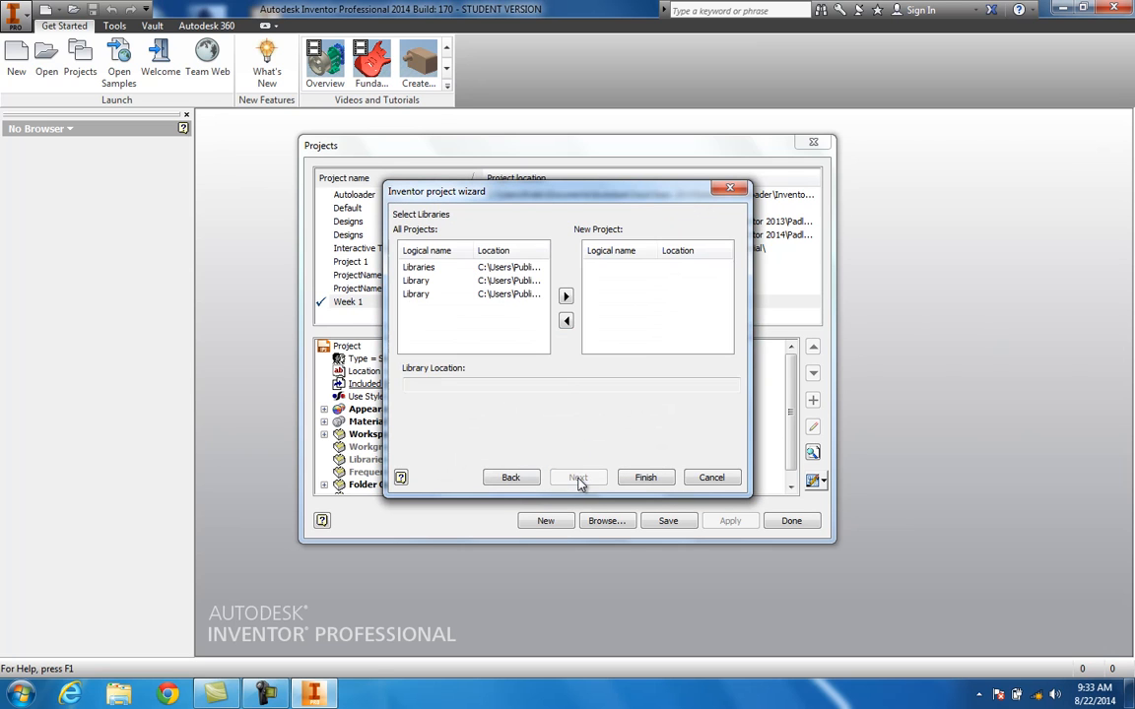
{"action": "left_click", "coordinate": [636, 477]}
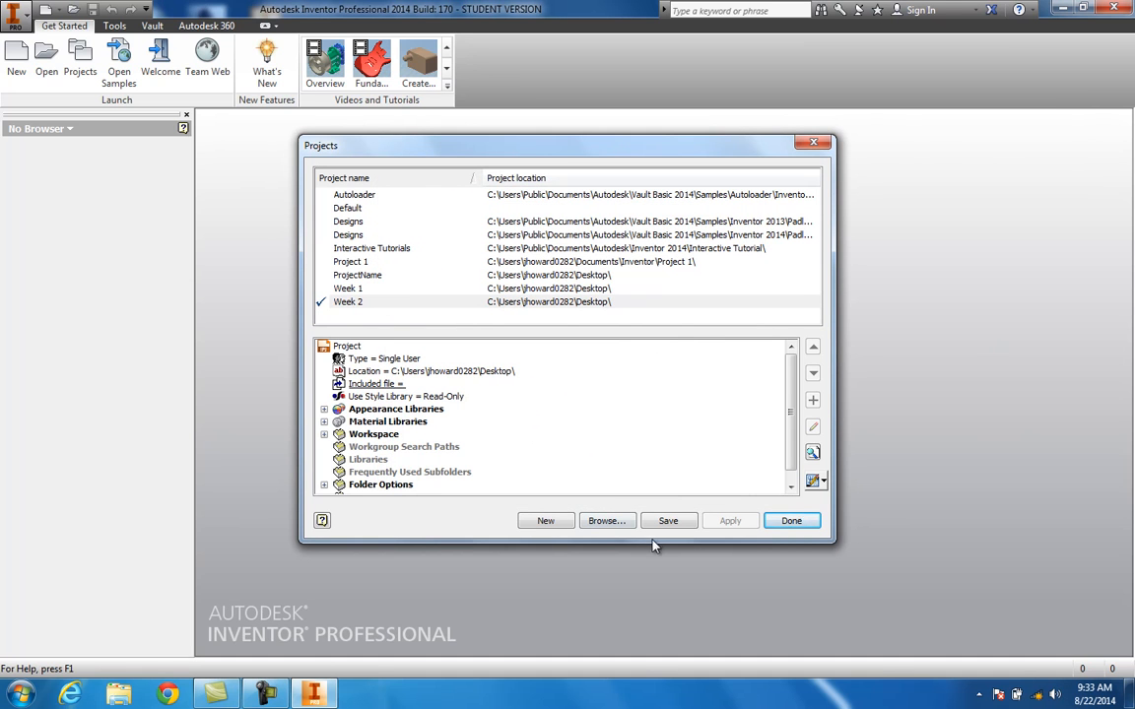
{"action": "left_click", "coordinate": [789, 522]}
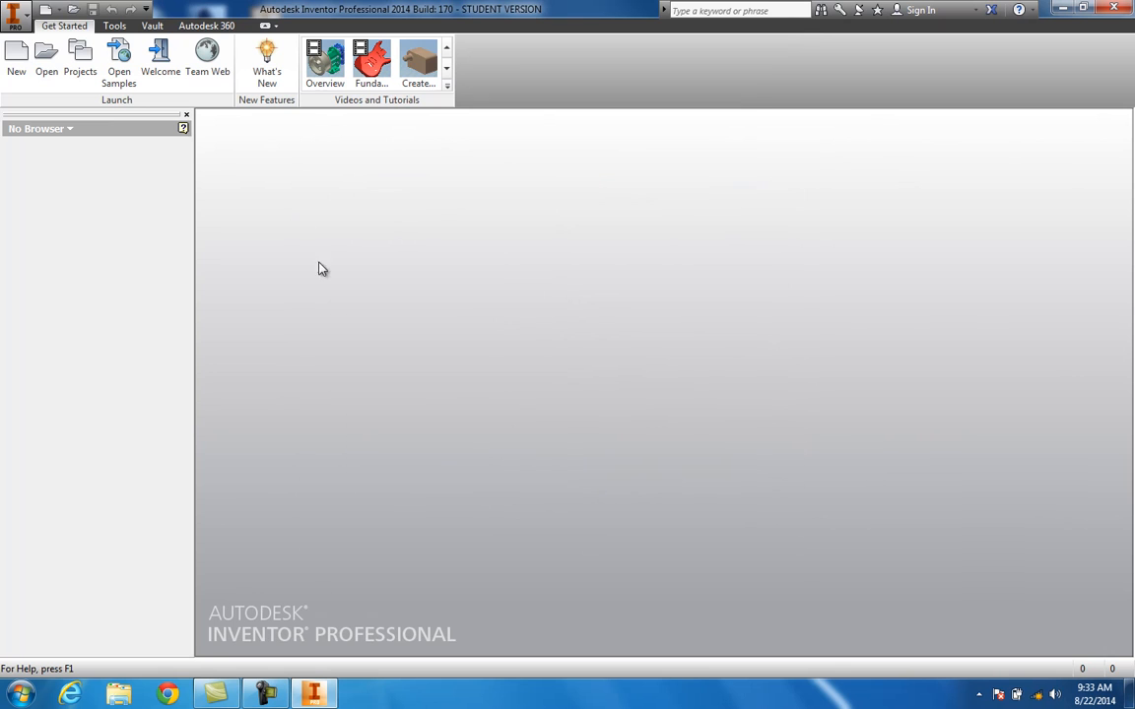
Step: Create a new part from the metric Standard (mm).ipt template and maximize its document window
{"action": "left_click", "coordinate": [15, 63]}
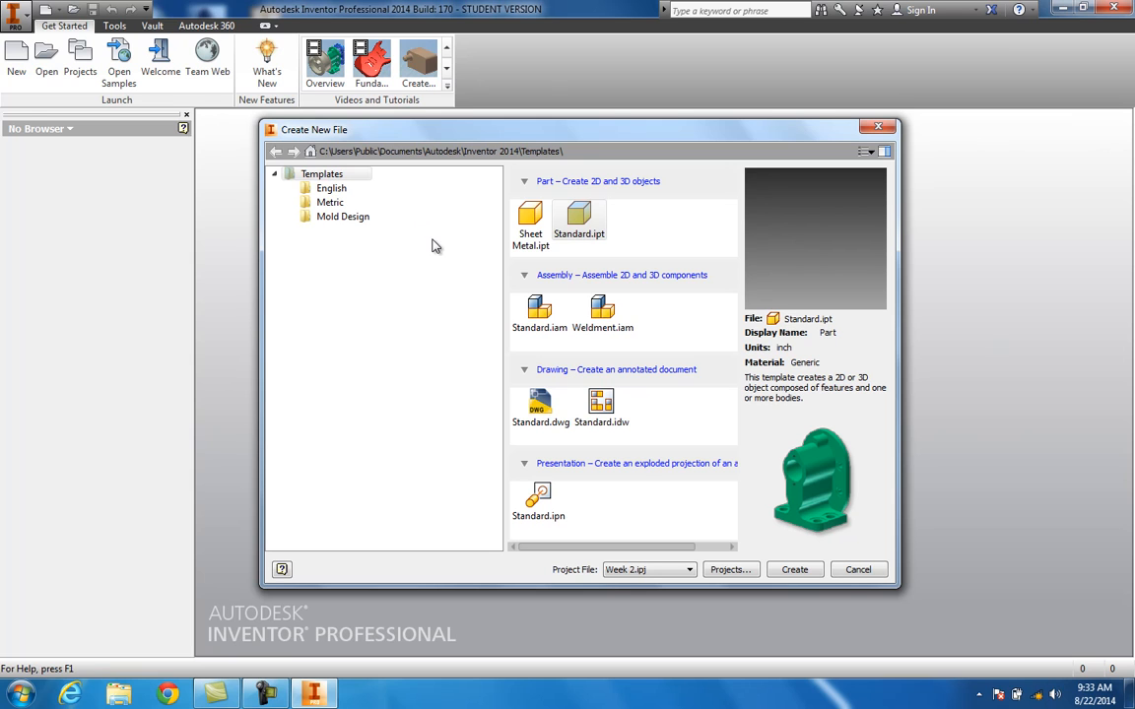
{"action": "left_click", "coordinate": [331, 203]}
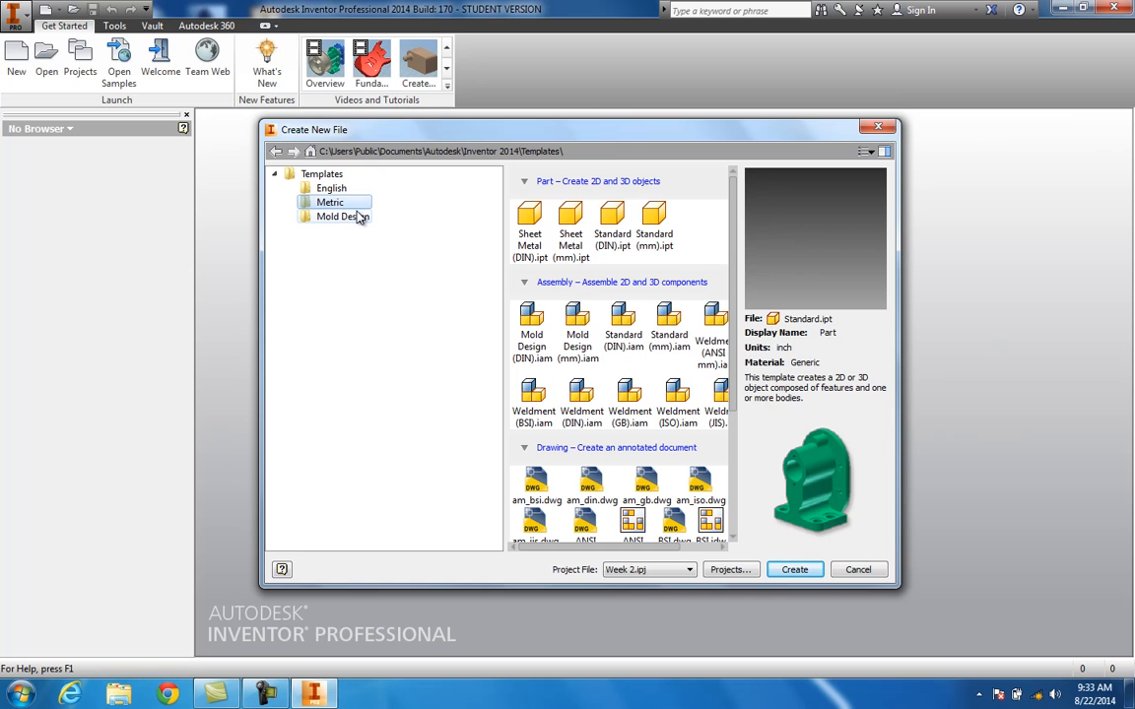
{"action": "double_click", "coordinate": [657, 228]}
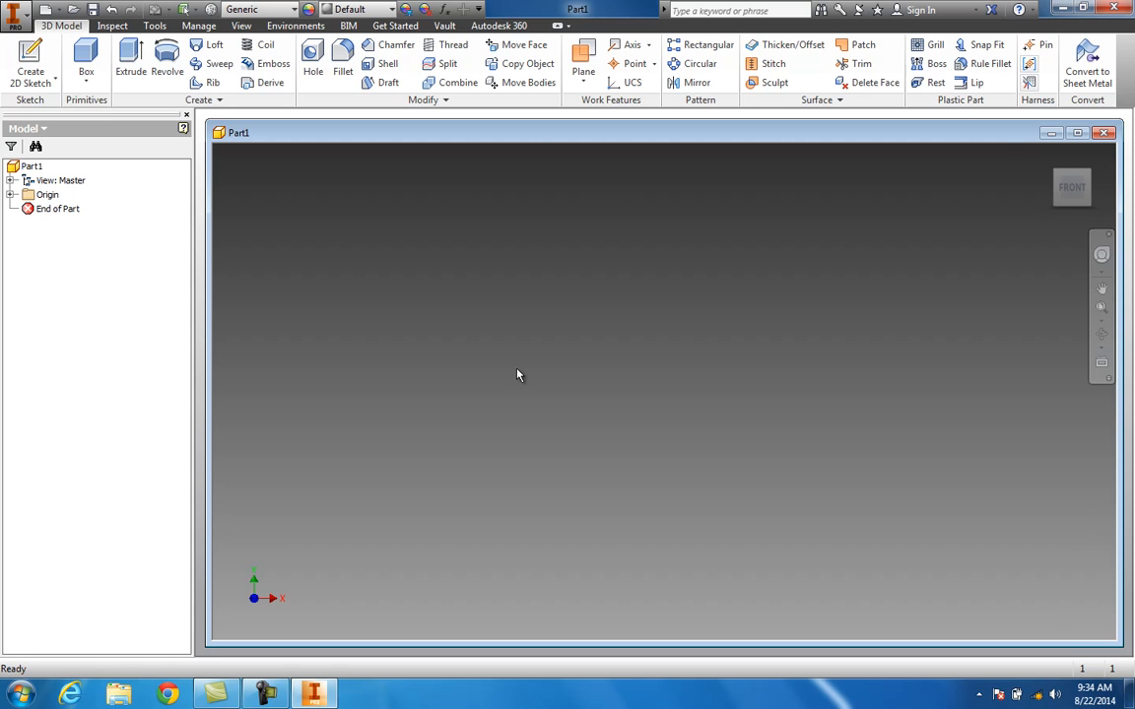
{"action": "left_click", "coordinate": [1077, 133]}
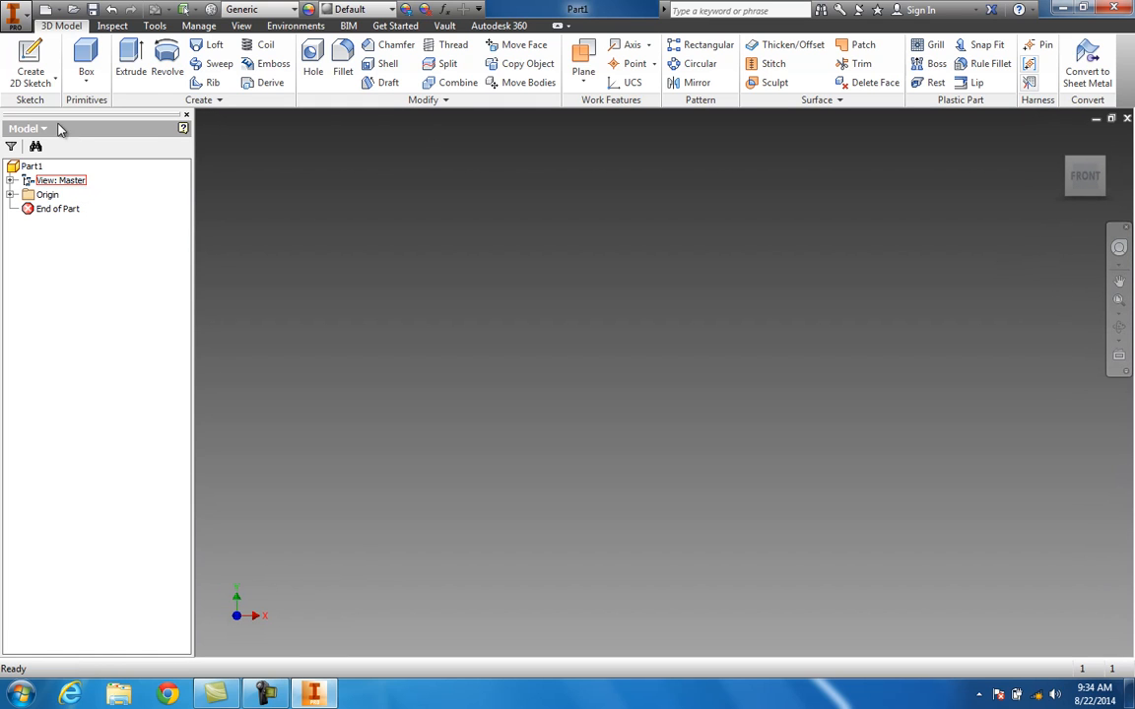
Step: Start a new 2D sketch on the front (XY) origin plane
{"action": "left_click", "coordinate": [35, 87]}
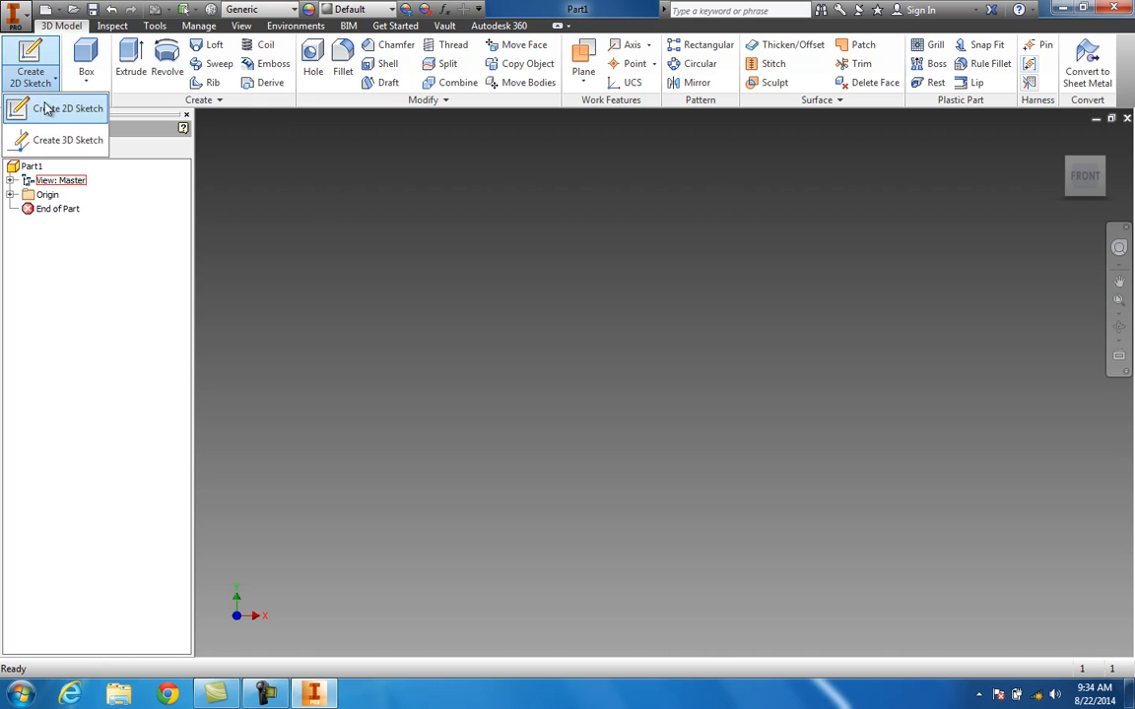
{"action": "left_click", "coordinate": [69, 109]}
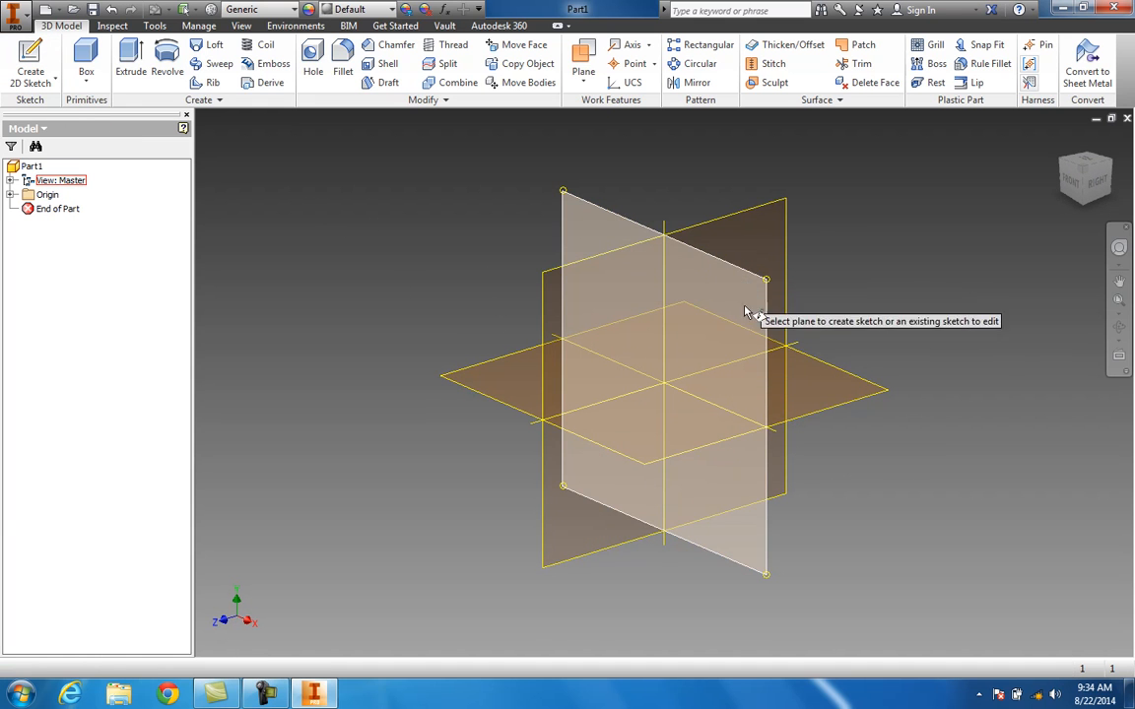
{"action": "left_click", "coordinate": [607, 219]}
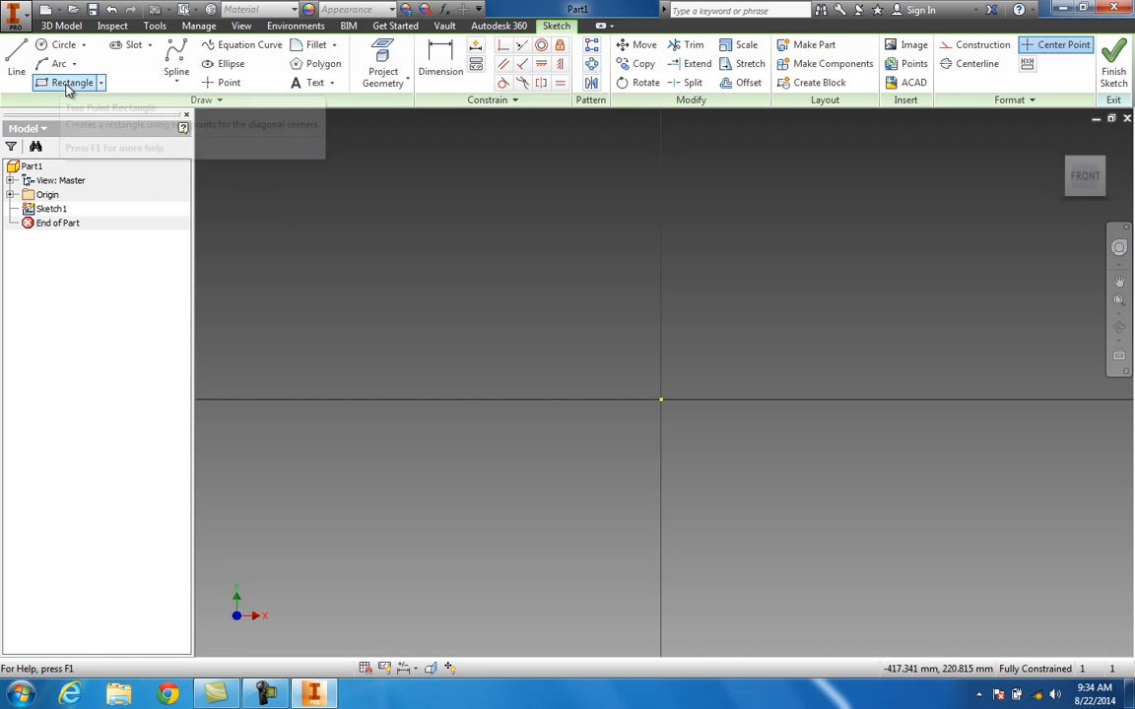
Step: Sketch a two-point rectangle from the origin, 75 mm wide and about 78 mm high
{"action": "left_click", "coordinate": [101, 84]}
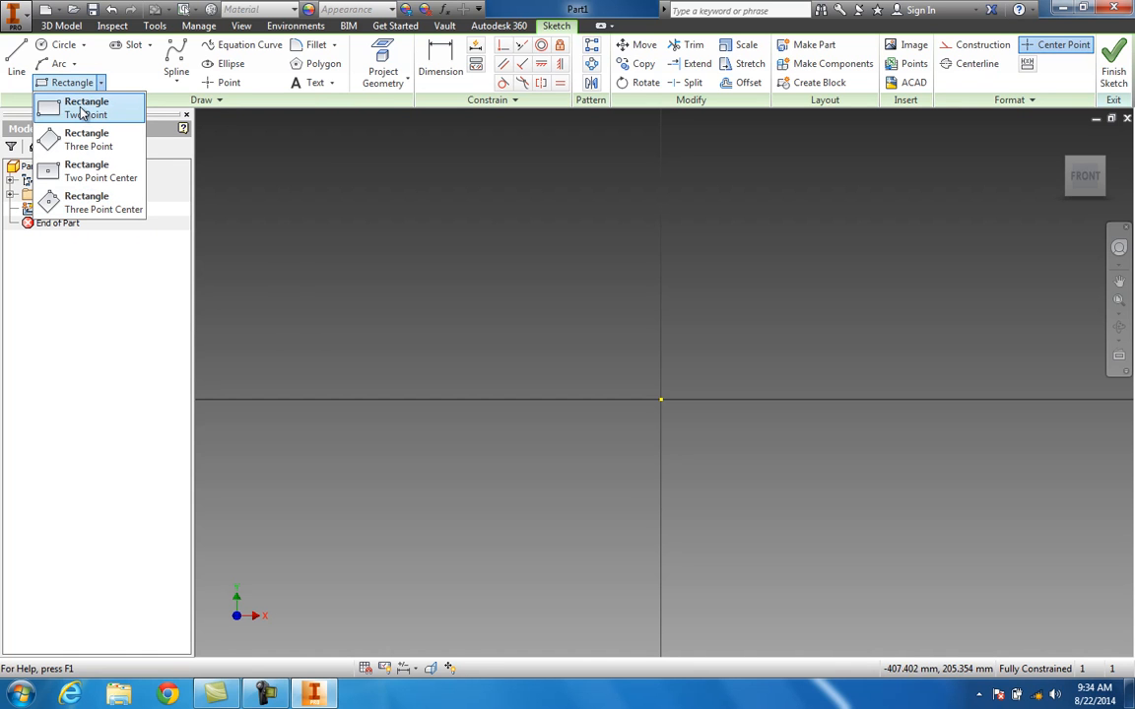
{"action": "left_click", "coordinate": [82, 110]}
{"action": "left_click", "coordinate": [661, 397]}
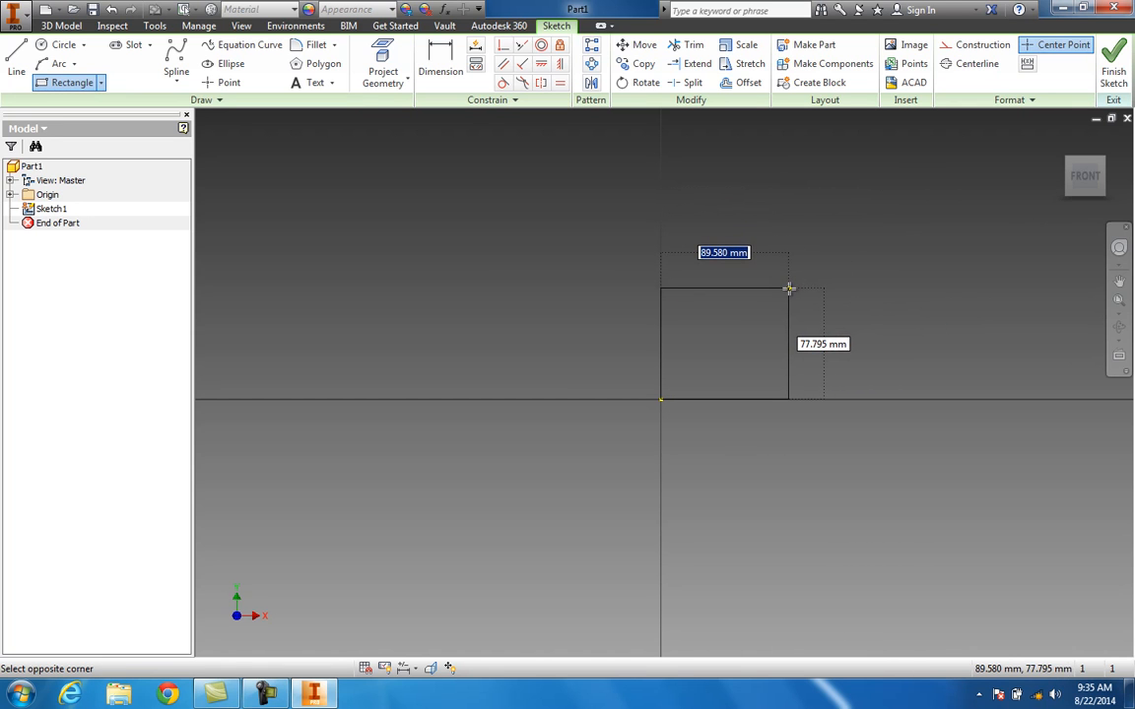
{"action": "type", "text": "75"}
{"action": "key", "text": "Return"}
{"action": "key", "text": "Escape"}
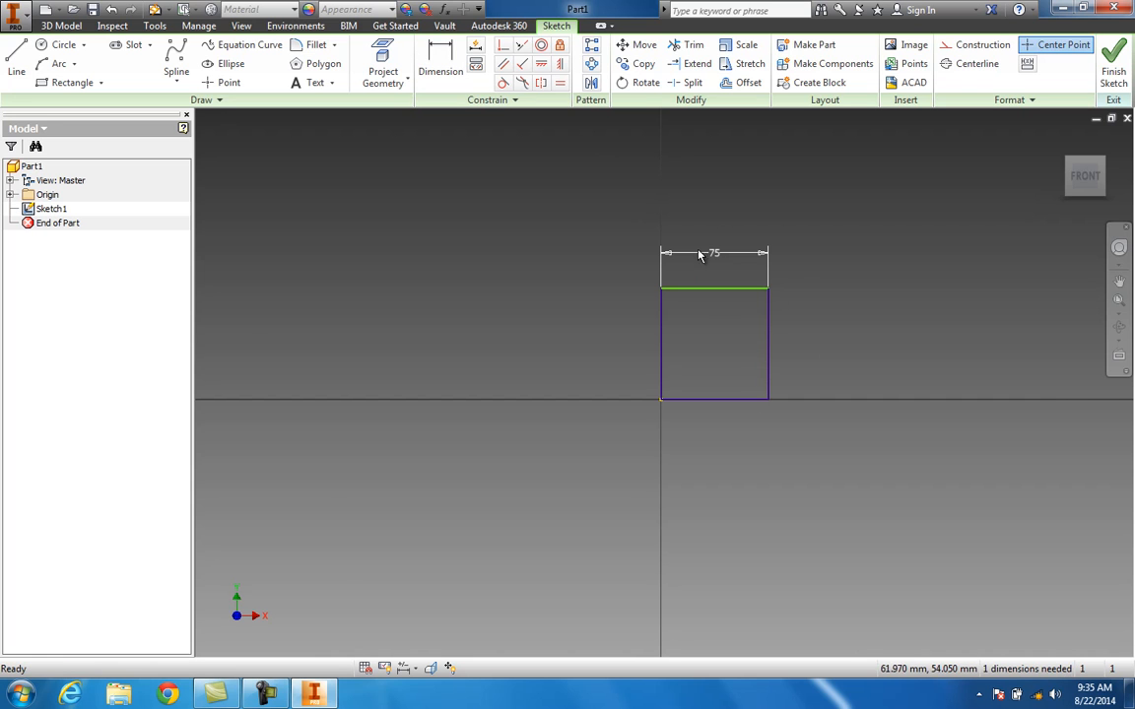
Step: Dimension the rectangle's height as 50 mm and finish the sketch
{"action": "left_click", "coordinate": [441, 61]}
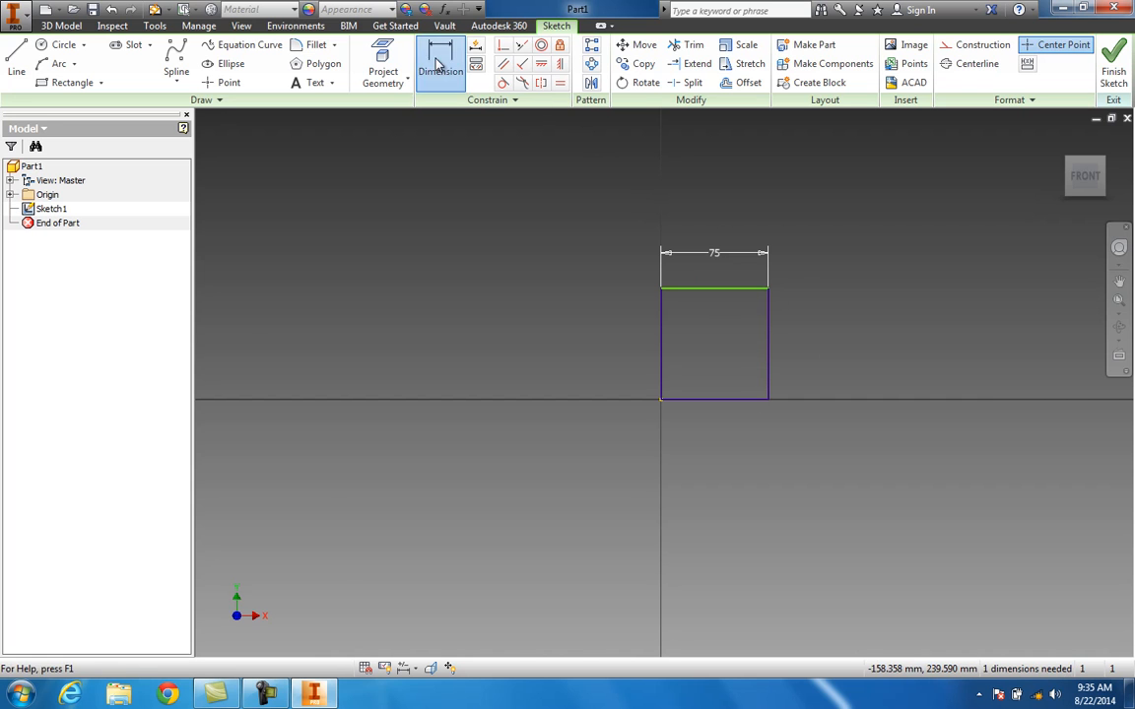
{"action": "left_click", "coordinate": [769, 335]}
{"action": "left_click", "coordinate": [803, 335]}
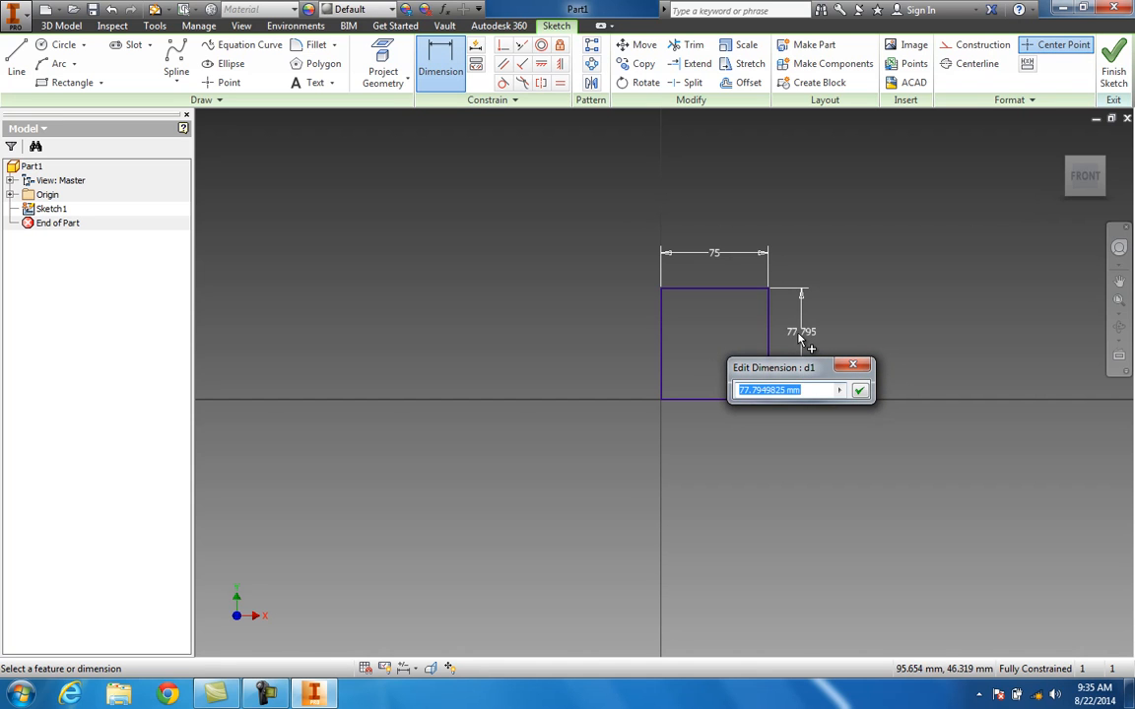
{"action": "type", "text": "50"}
{"action": "key", "text": "Return"}
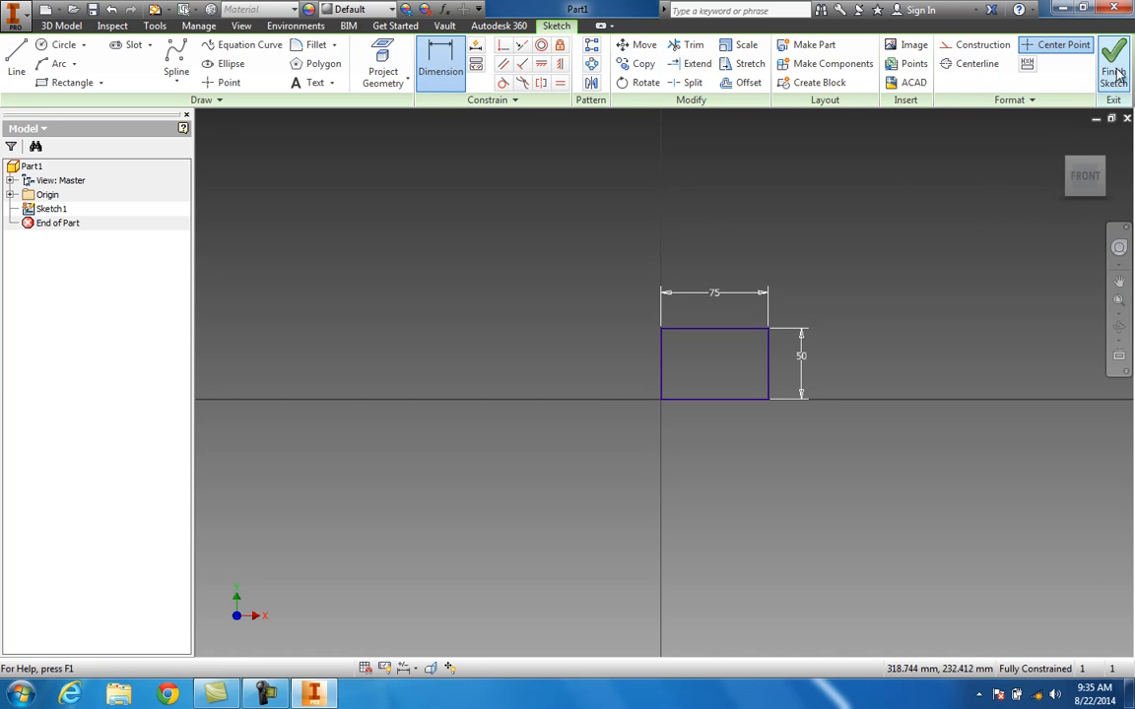
{"action": "right_click", "coordinate": [926, 220]}
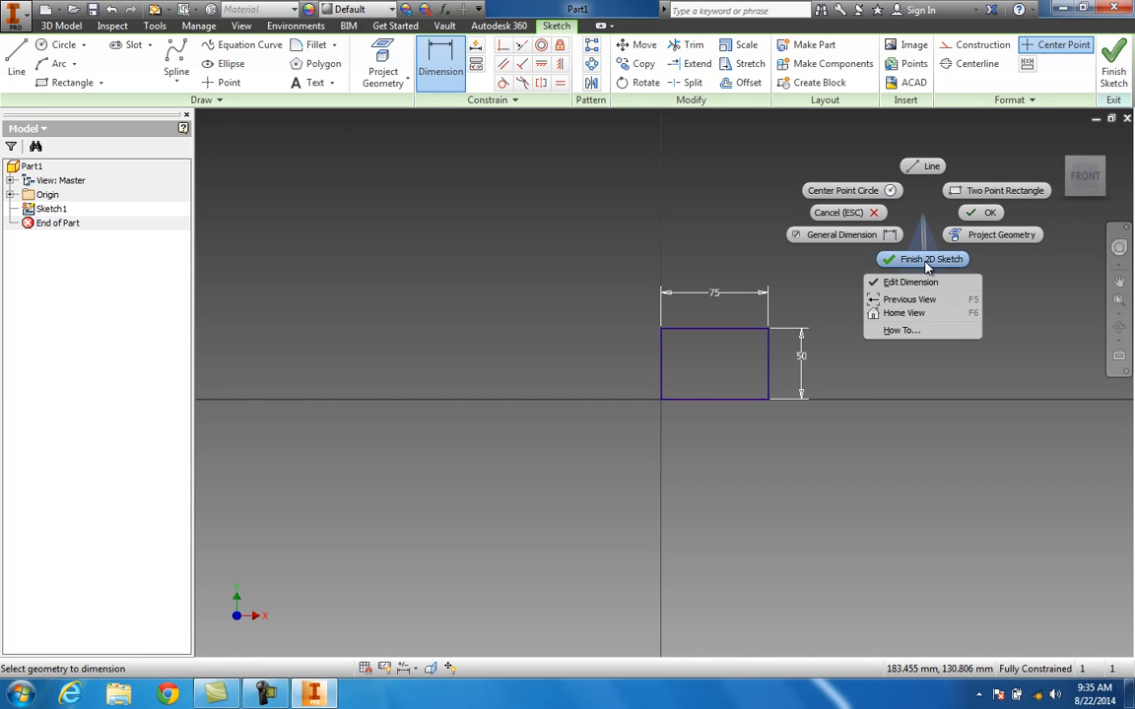
{"action": "left_click", "coordinate": [1019, 284]}
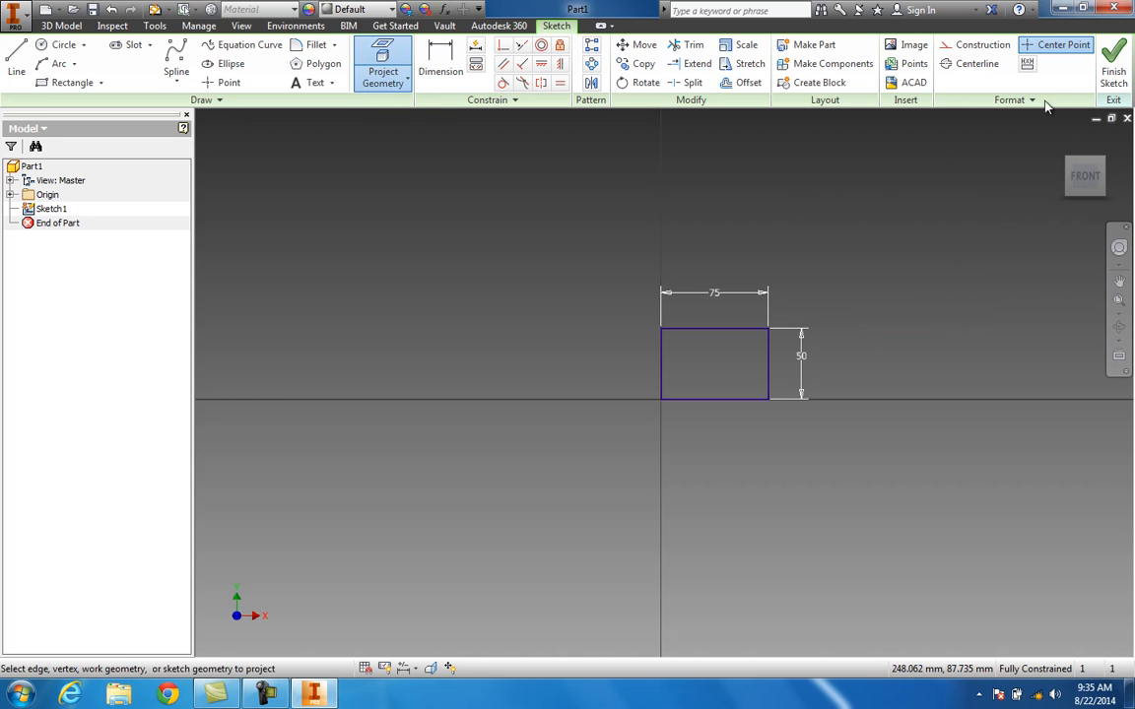
{"action": "left_click", "coordinate": [1114, 71]}
Step: Extrude the rectangular profile 15 mm into a solid block
{"action": "scroll", "coordinate": [954, 263], "scroll_direction": "up", "scroll_amount": 10}
{"action": "mouse_move", "coordinate": [944, 275]}
{"action": "middle_mouse_down"}
{"action": "mouse_move", "coordinate": [938, 287]}
{"action": "mouse_move", "coordinate": [693, 352]}
{"action": "middle_mouse_up"}
{"action": "scroll", "coordinate": [768, 325], "scroll_direction": "down", "scroll_amount": 6}
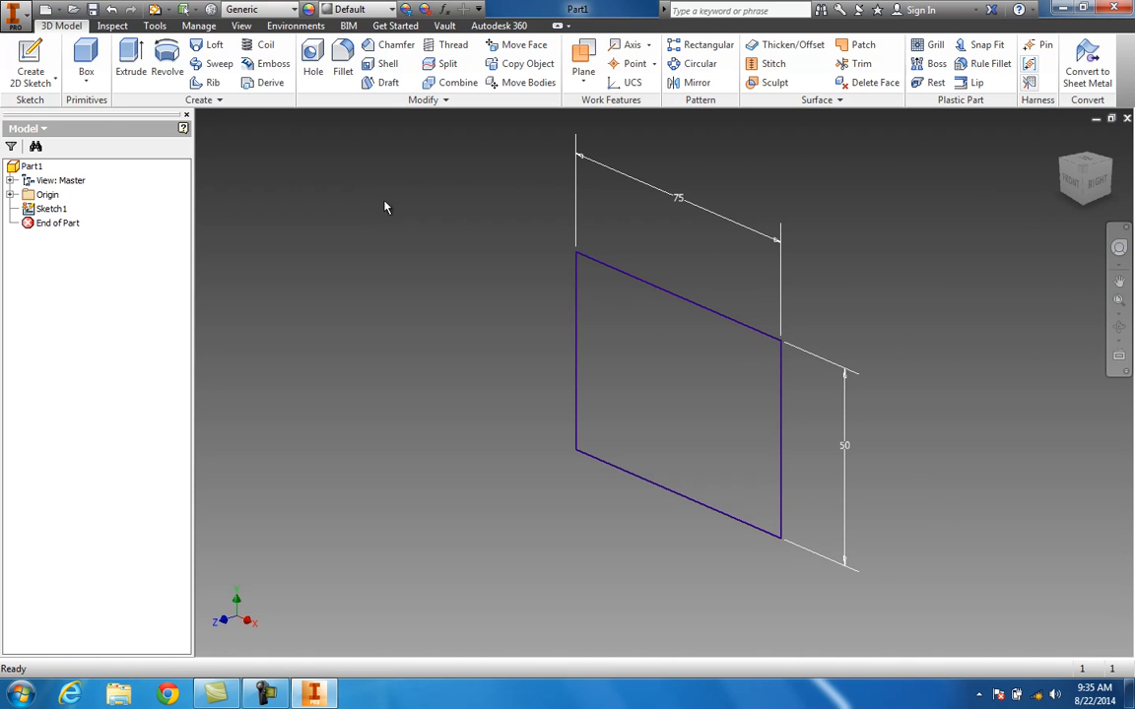
{"action": "left_click", "coordinate": [139, 61]}
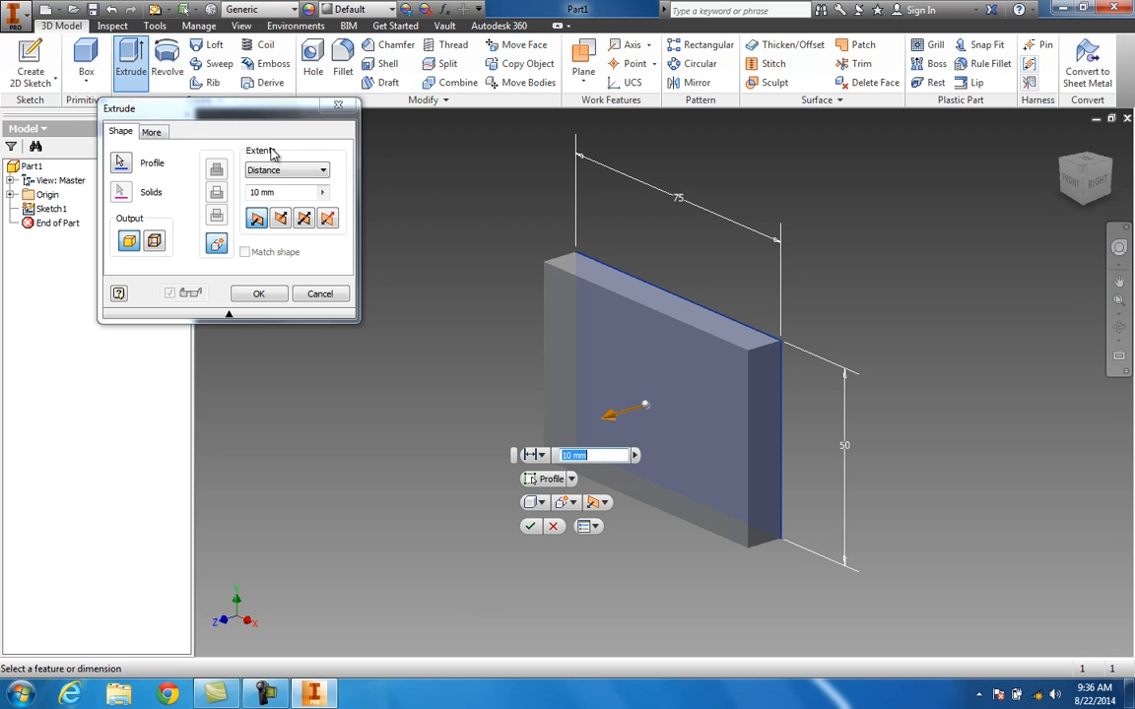
{"action": "type", "text": "15"}
{"action": "left_click", "coordinate": [261, 293]}
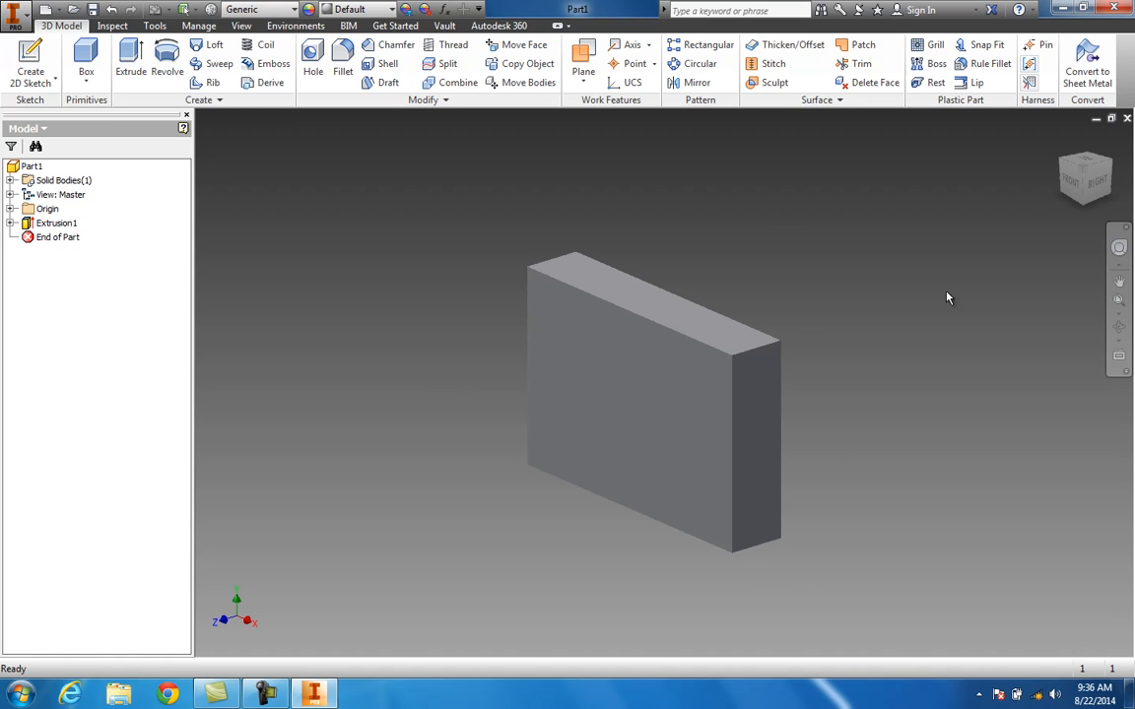
Step: Start a new sketch on the block's large front face
{"action": "left_click", "coordinate": [1074, 187]}
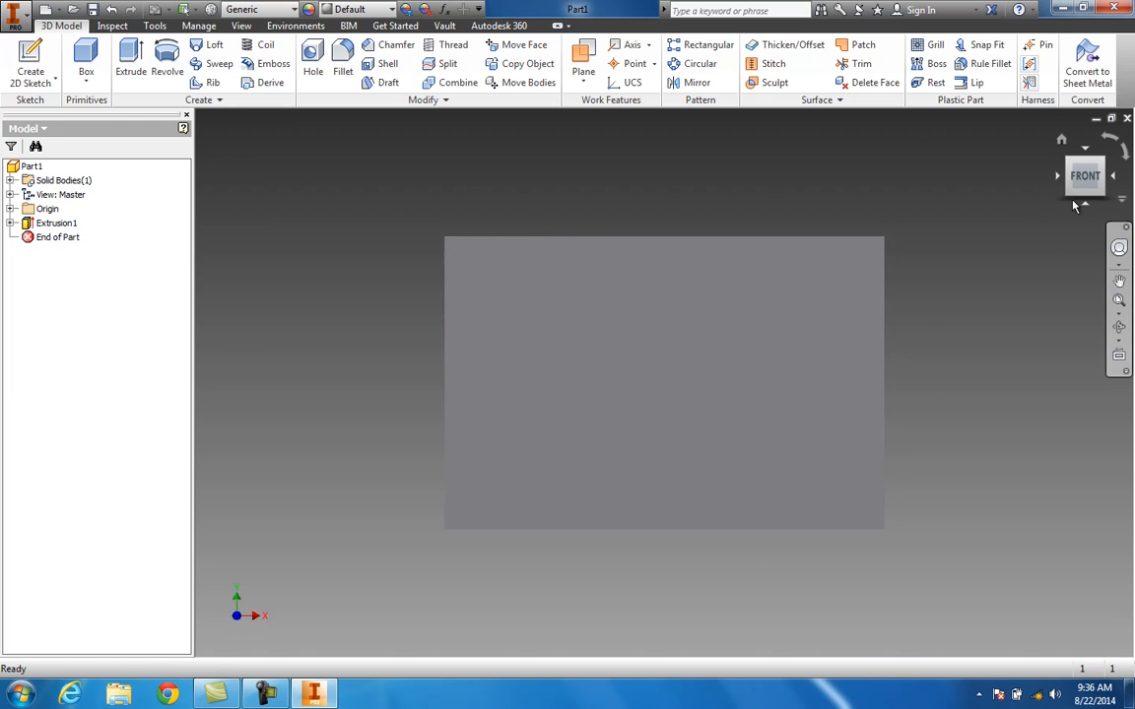
{"action": "left_click_drag", "start_coordinate": [1033, 199], "coordinate": [974, 223]}
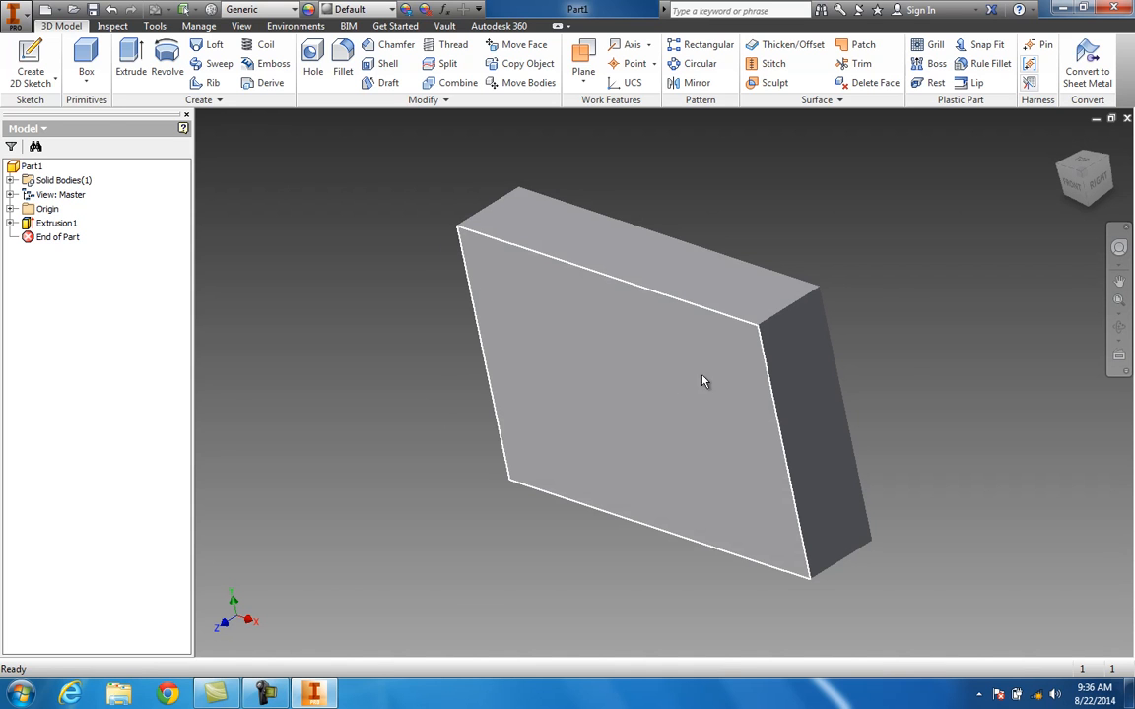
{"action": "left_click", "coordinate": [611, 382]}
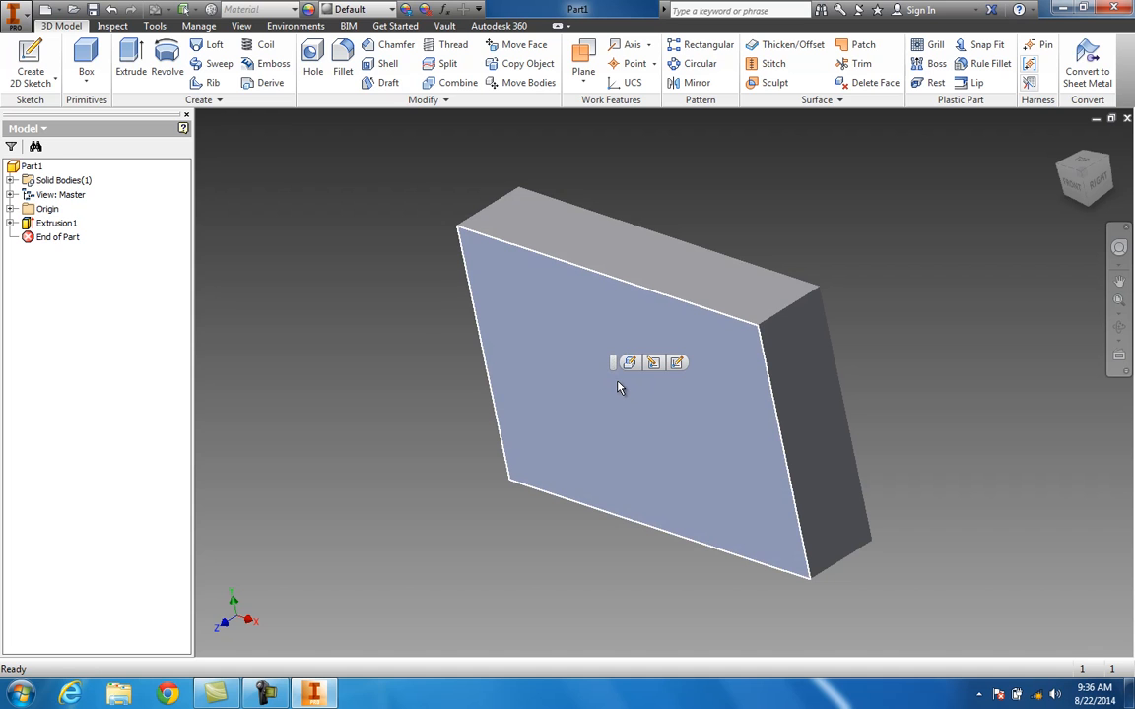
{"action": "right_click", "coordinate": [619, 387]}
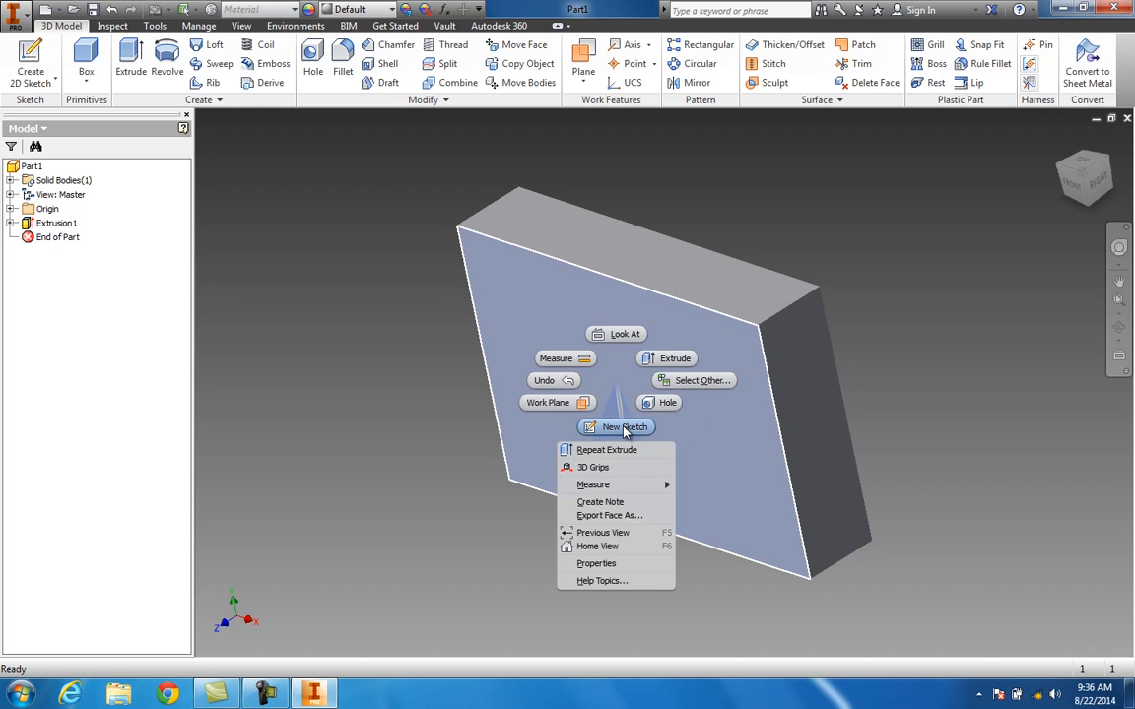
{"action": "left_click", "coordinate": [624, 427]}
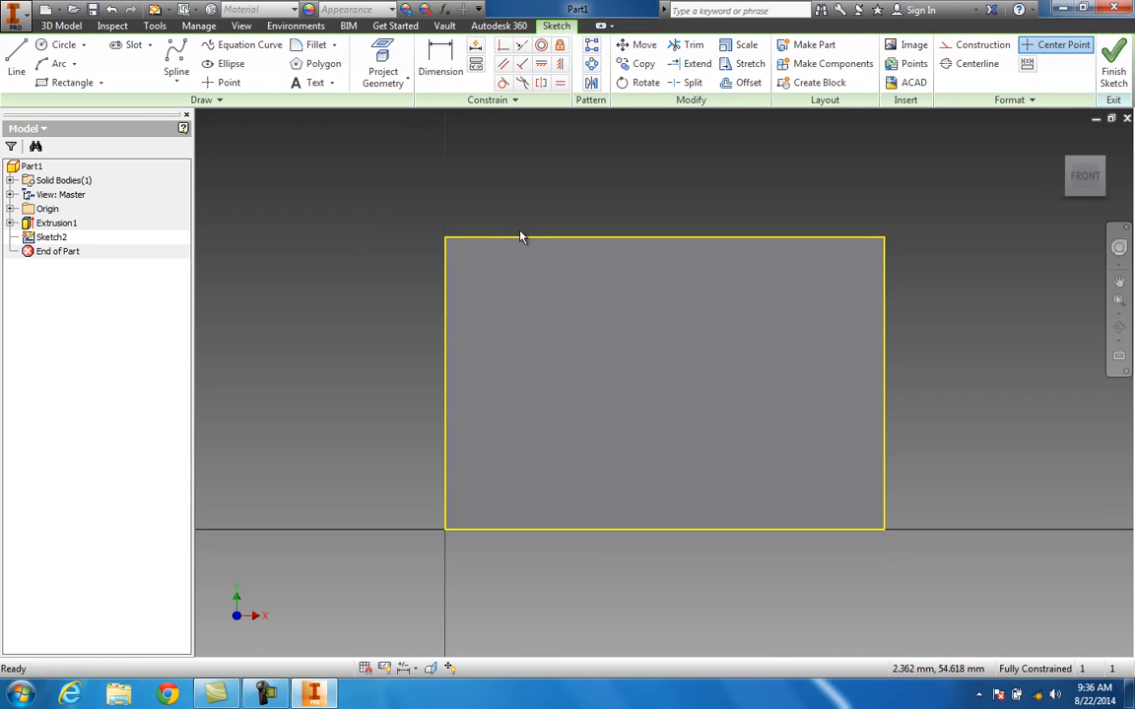
Step: Sketch a circle centred on the midpoint of the front face's right edge, passing through the upper-right corner, and finish the sketch
{"action": "left_click", "coordinate": [75, 47]}
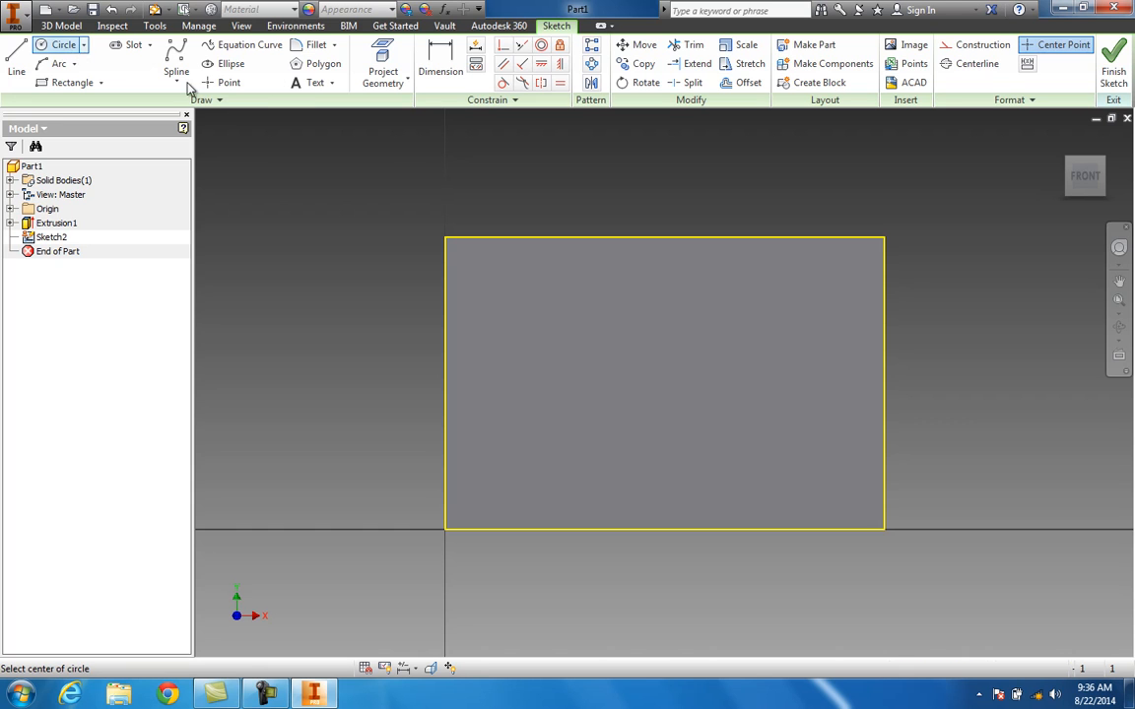
{"action": "left_click", "coordinate": [884, 383]}
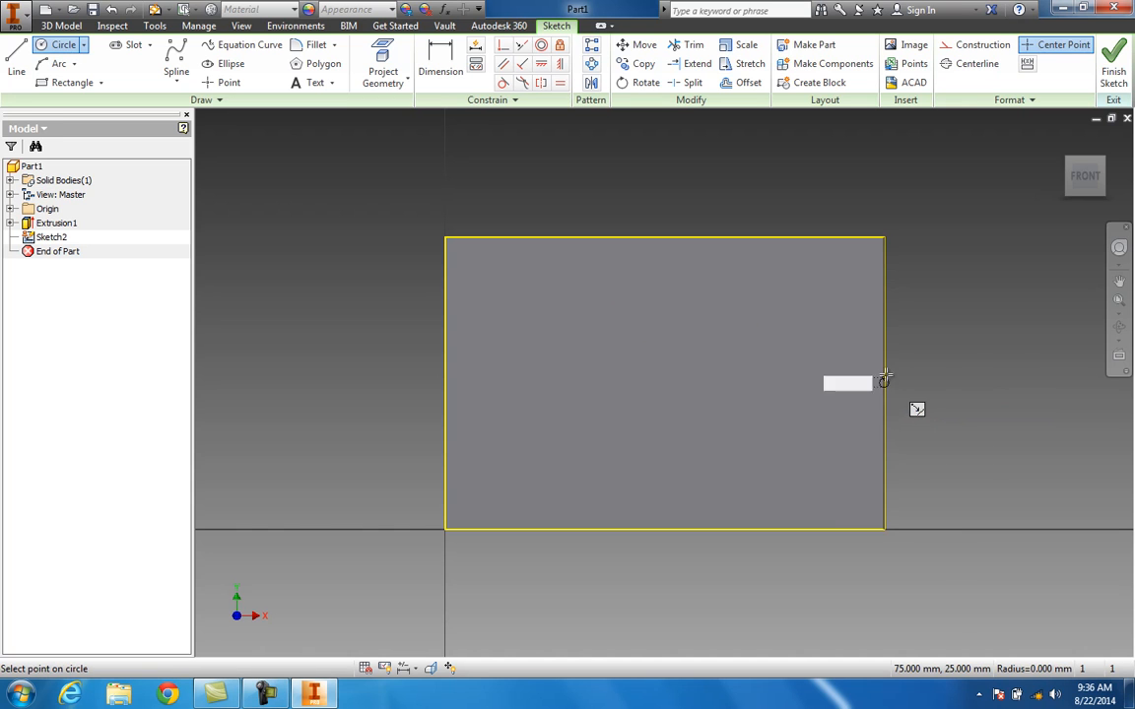
{"action": "left_click", "coordinate": [884, 236]}
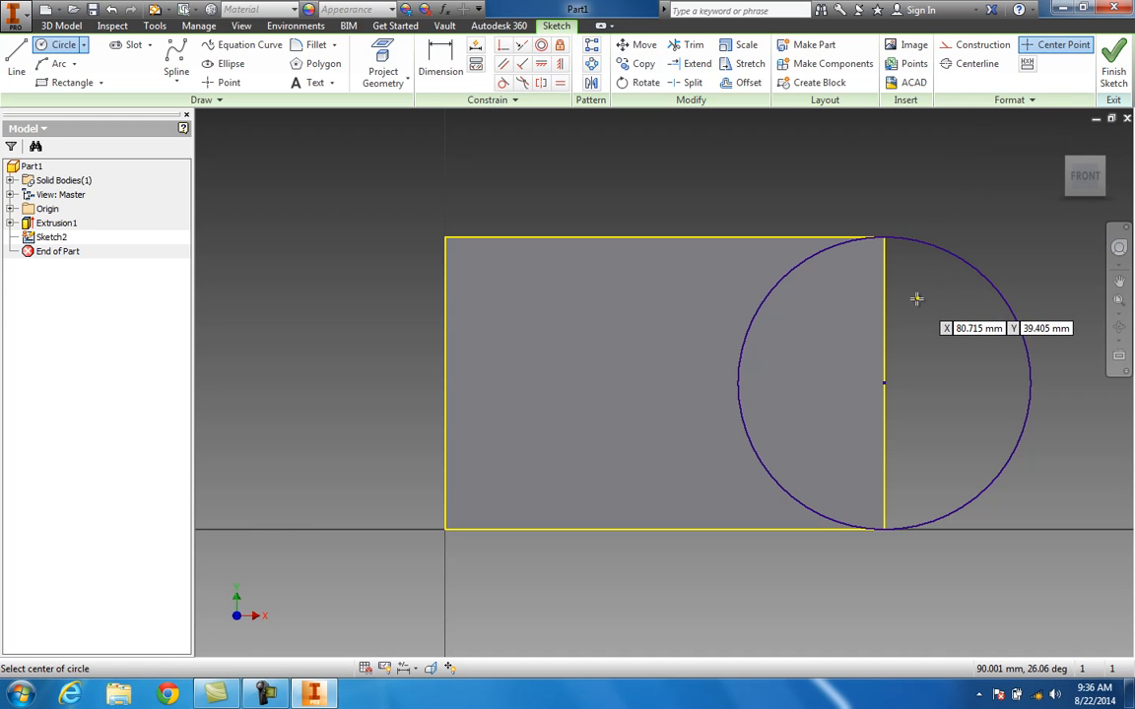
{"action": "left_click", "coordinate": [1120, 72]}
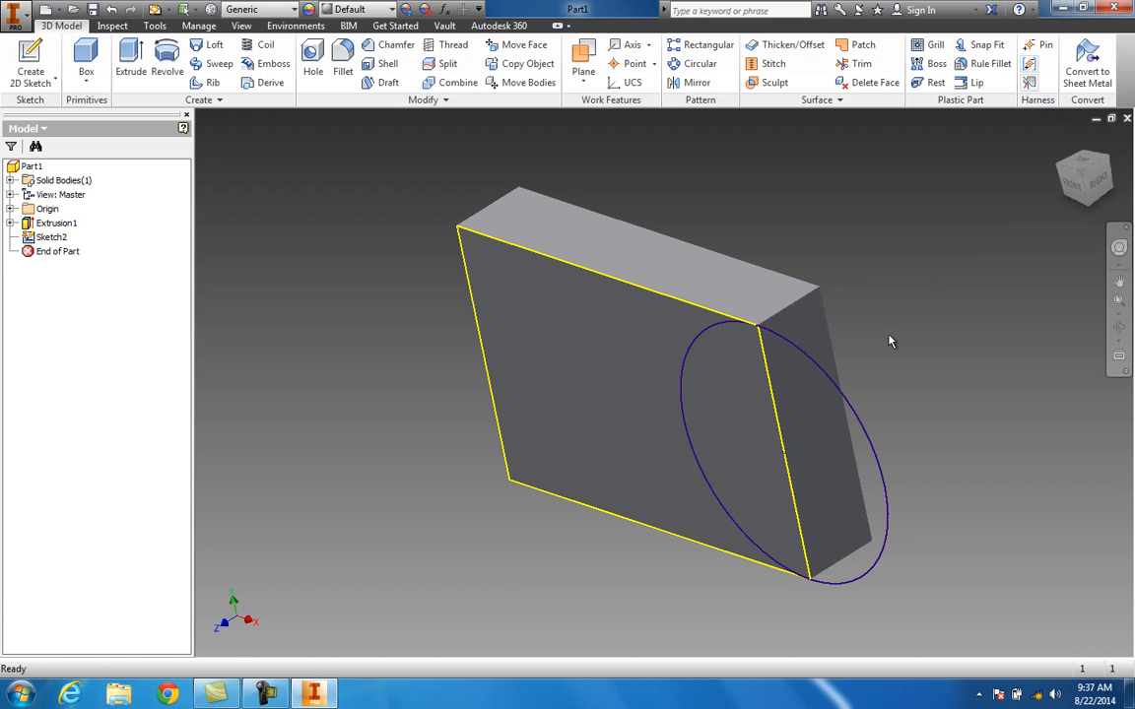
Step: Try to cut the full circle profile 40 mm through the block in Direction 2, and undo the cut
{"action": "mouse_move", "coordinate": [954, 286]}
{"action": "middle_mouse_down", "text": "shift"}
{"action": "mouse_move", "coordinate": [968, 150]}
{"action": "mouse_move", "coordinate": [1066, 164]}
{"action": "mouse_move", "coordinate": [986, 157]}
{"action": "mouse_move", "coordinate": [988, 172]}
{"action": "middle_mouse_up", "text": "shift"}
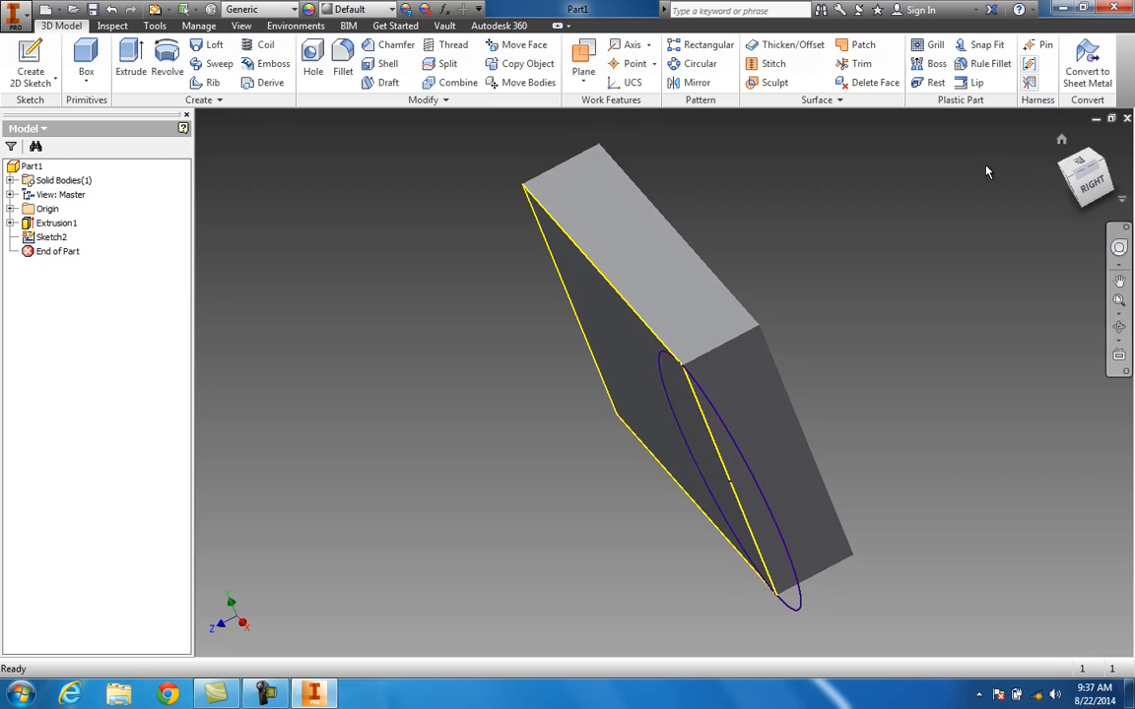
{"action": "left_click", "coordinate": [131, 59]}
{"action": "left_click", "coordinate": [715, 407]}
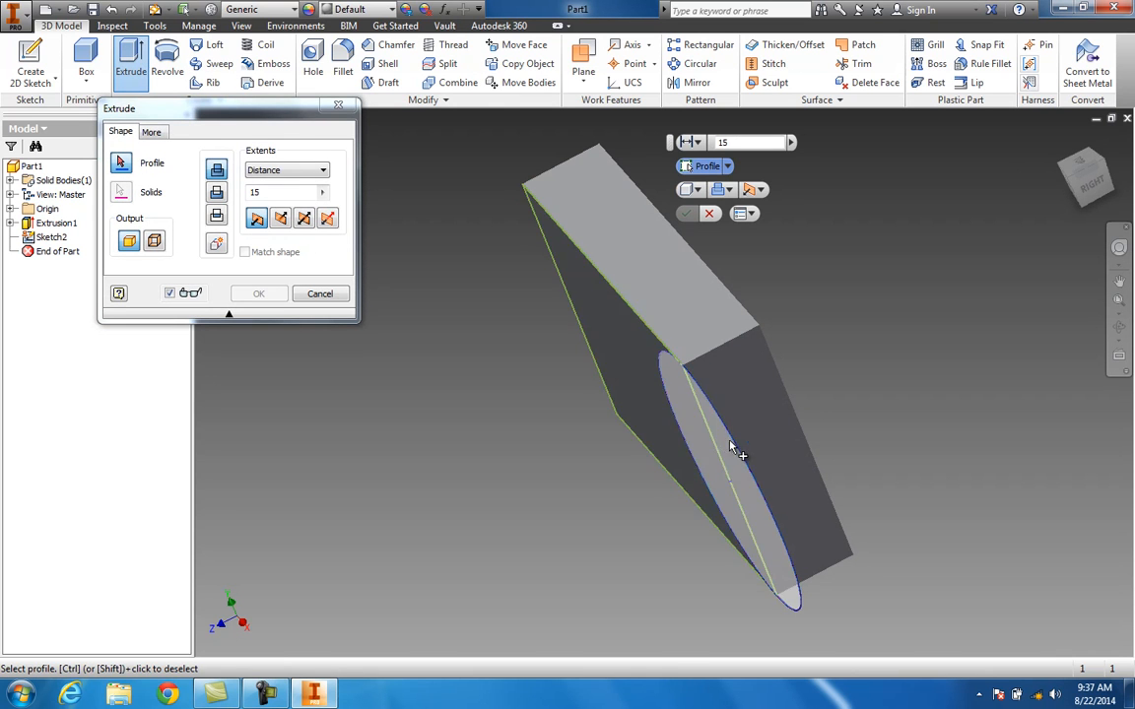
{"action": "left_click_drag", "start_coordinate": [1087, 188], "coordinate": [1112, 166]}
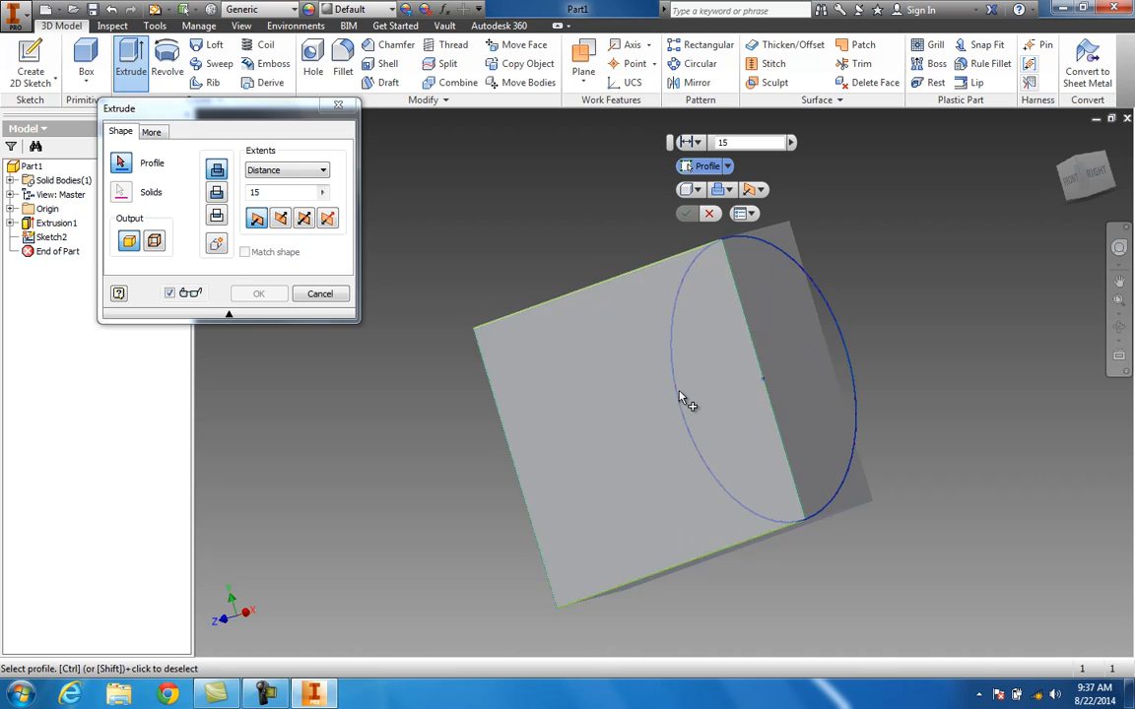
{"action": "left_click", "coordinate": [776, 373]}
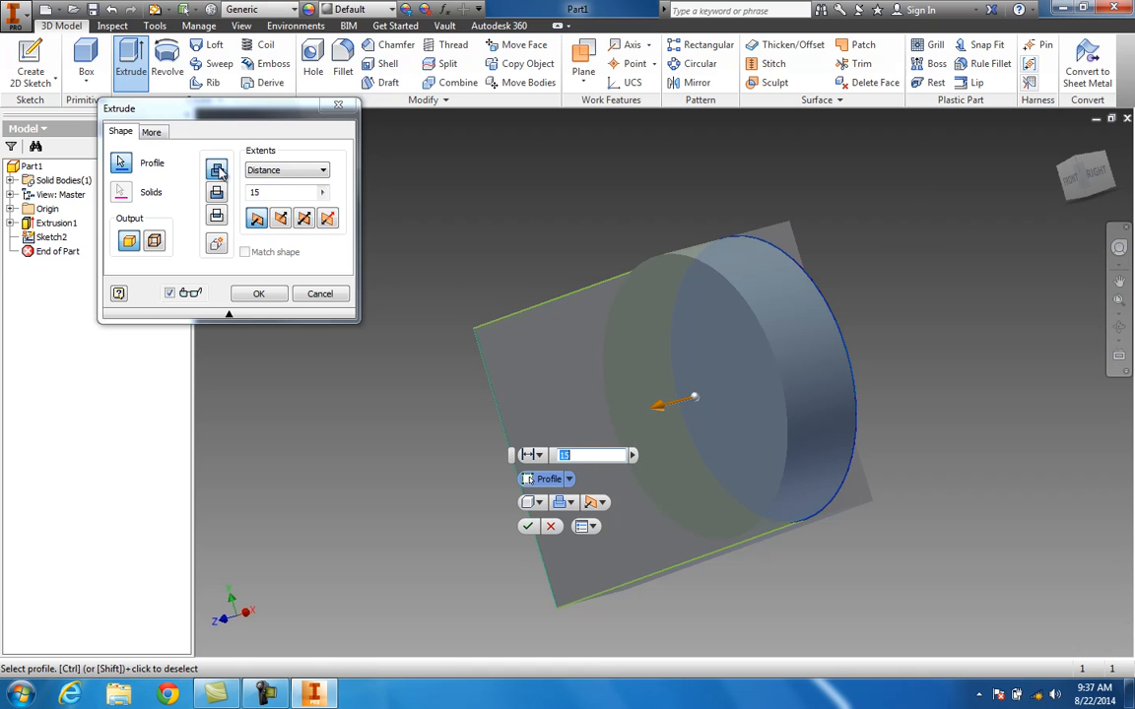
{"action": "left_click", "coordinate": [282, 220]}
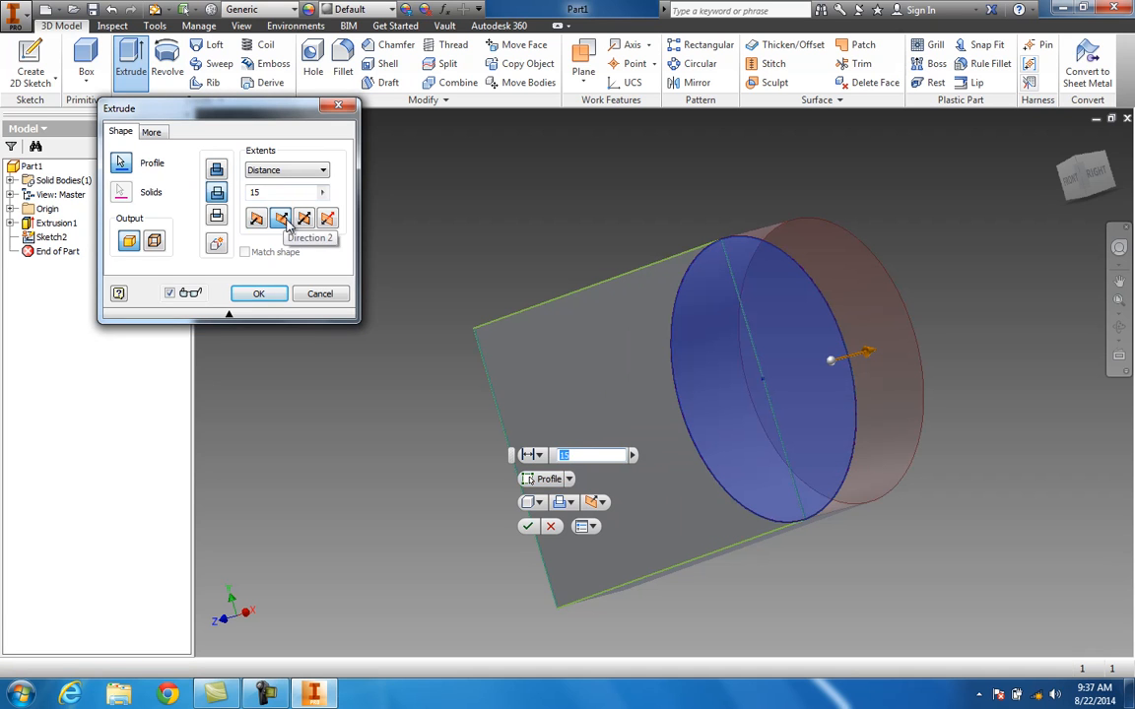
{"action": "type", "text": "0"}
{"action": "left_click", "coordinate": [218, 192]}
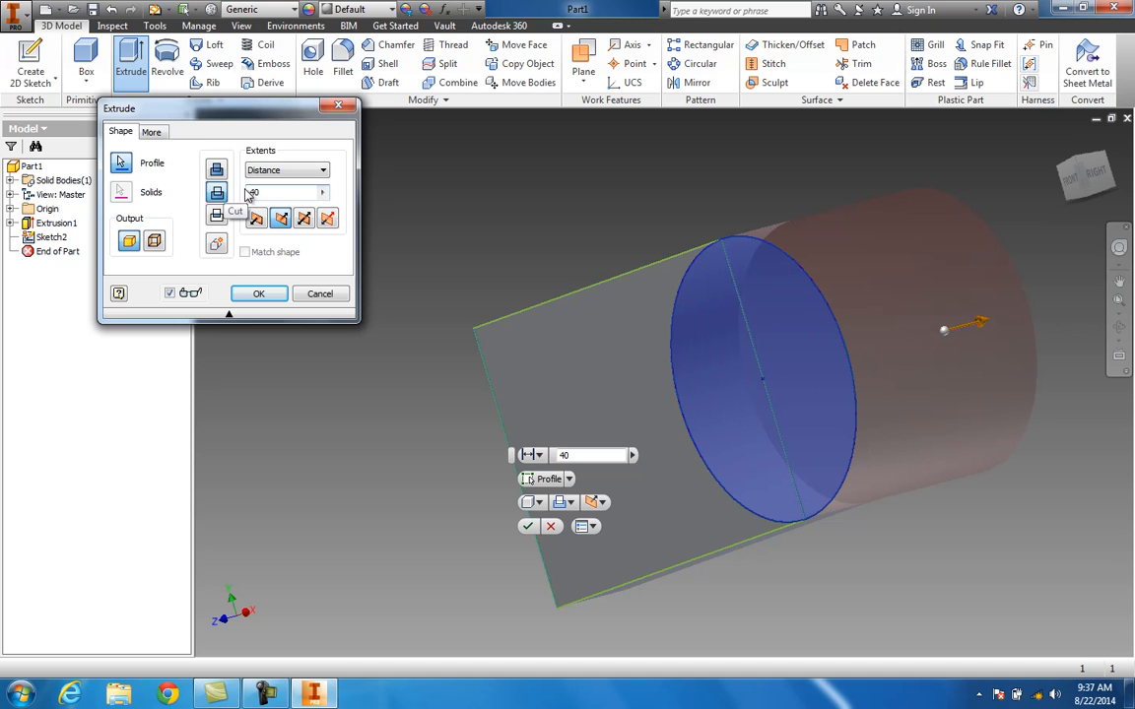
{"action": "left_click", "coordinate": [259, 294]}
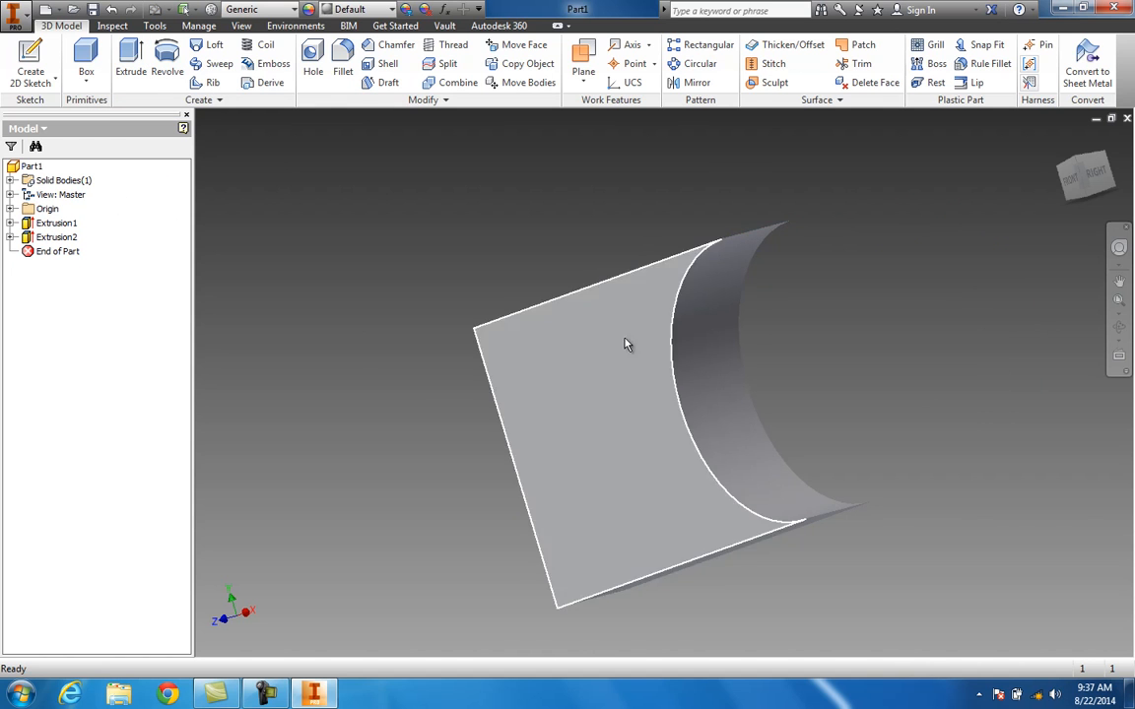
{"action": "mouse_move", "coordinate": [1082, 175]}
{"action": "left_mouse_down"}
{"action": "mouse_move", "coordinate": [1049, 223]}
{"action": "mouse_move", "coordinate": [1086, 174]}
{"action": "left_mouse_up"}
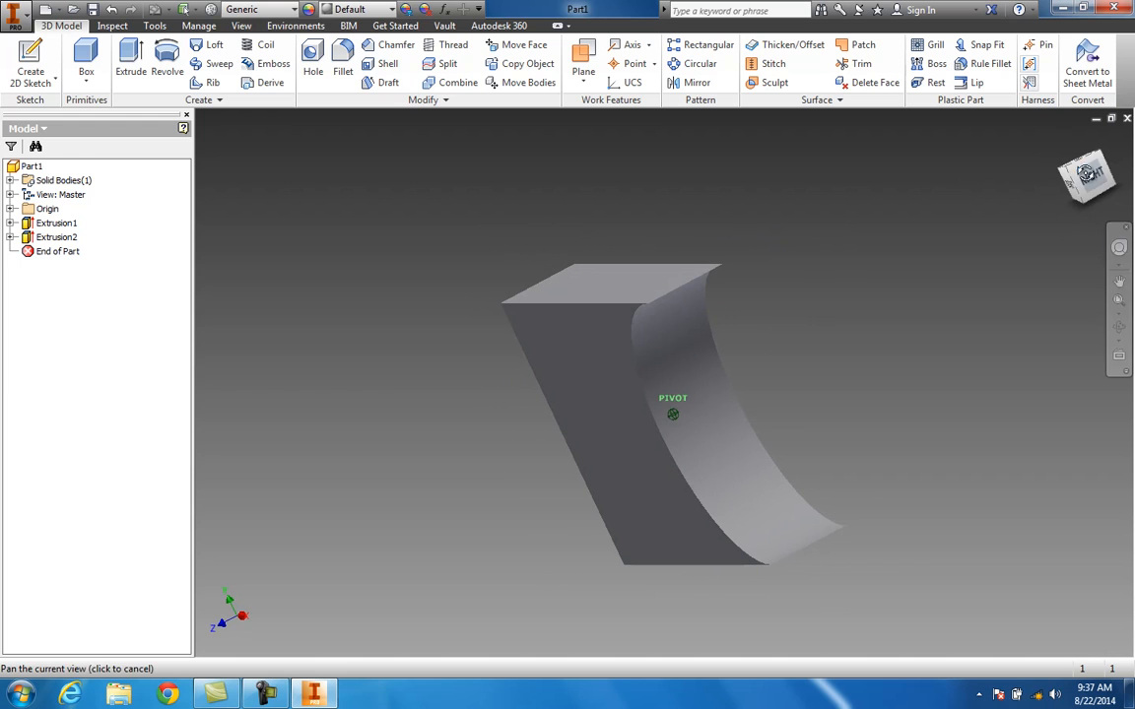
{"action": "left_click", "coordinate": [110, 9]}
Step: Try extruding the circle profile 40 mm again with Direction 2, and undo the result
{"action": "left_click", "coordinate": [130, 59]}
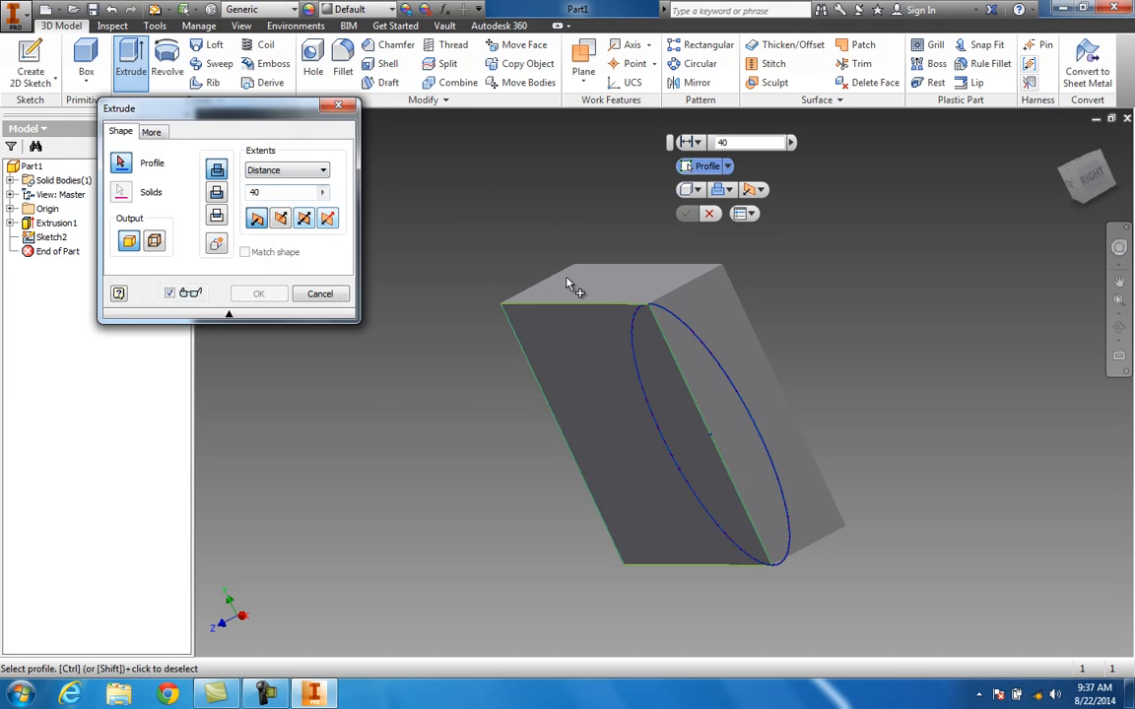
{"action": "left_click", "coordinate": [701, 351]}
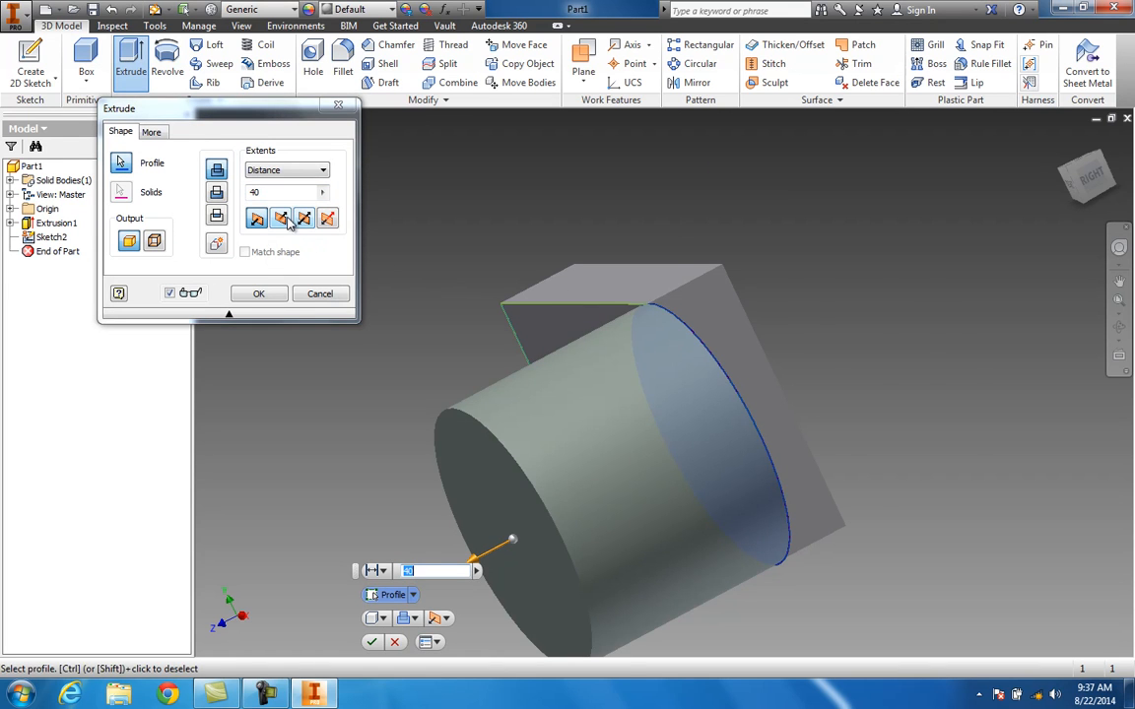
{"action": "left_click", "coordinate": [283, 221]}
{"action": "left_click", "coordinate": [258, 294]}
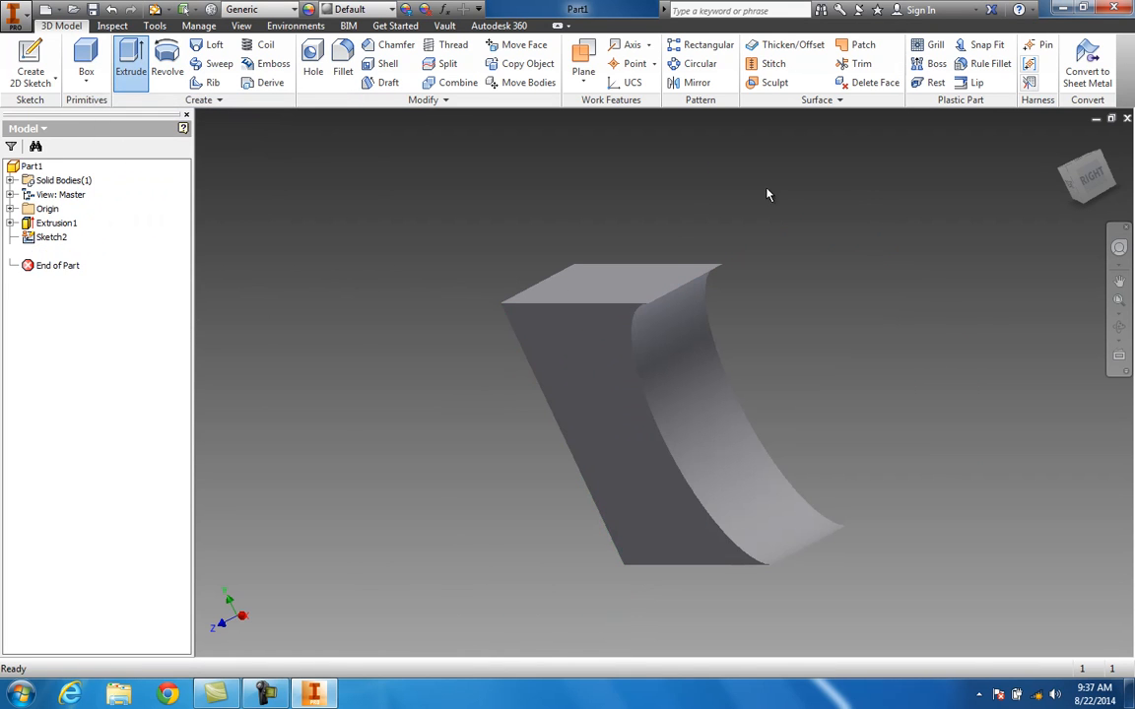
{"action": "left_click", "coordinate": [114, 12]}
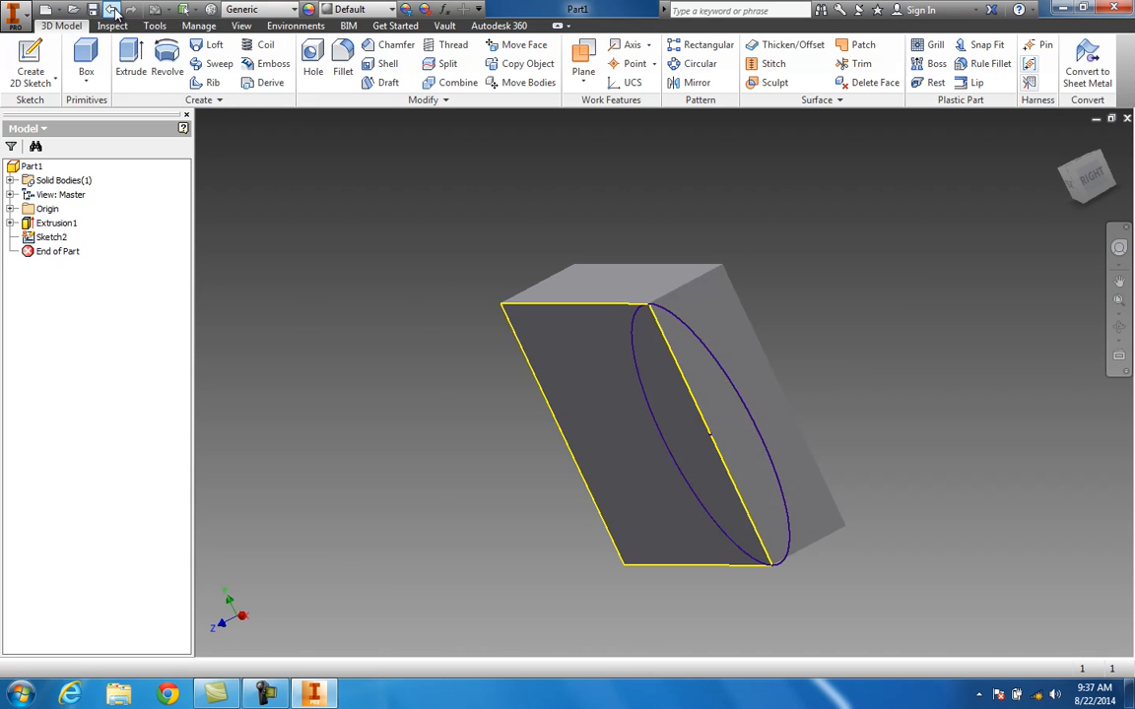
Step: Extrude the circle profile 40 mm in Direction 2 with the Join operation to add a cylinder to the block
{"action": "left_click", "coordinate": [132, 65]}
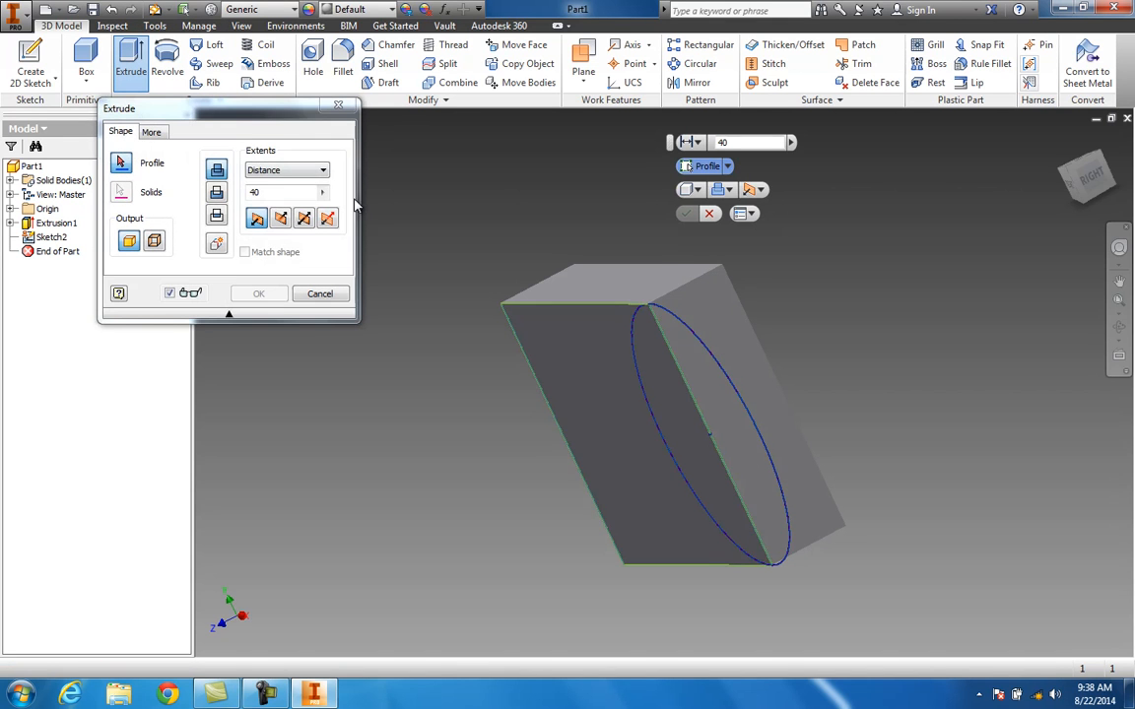
{"action": "left_click", "coordinate": [681, 375]}
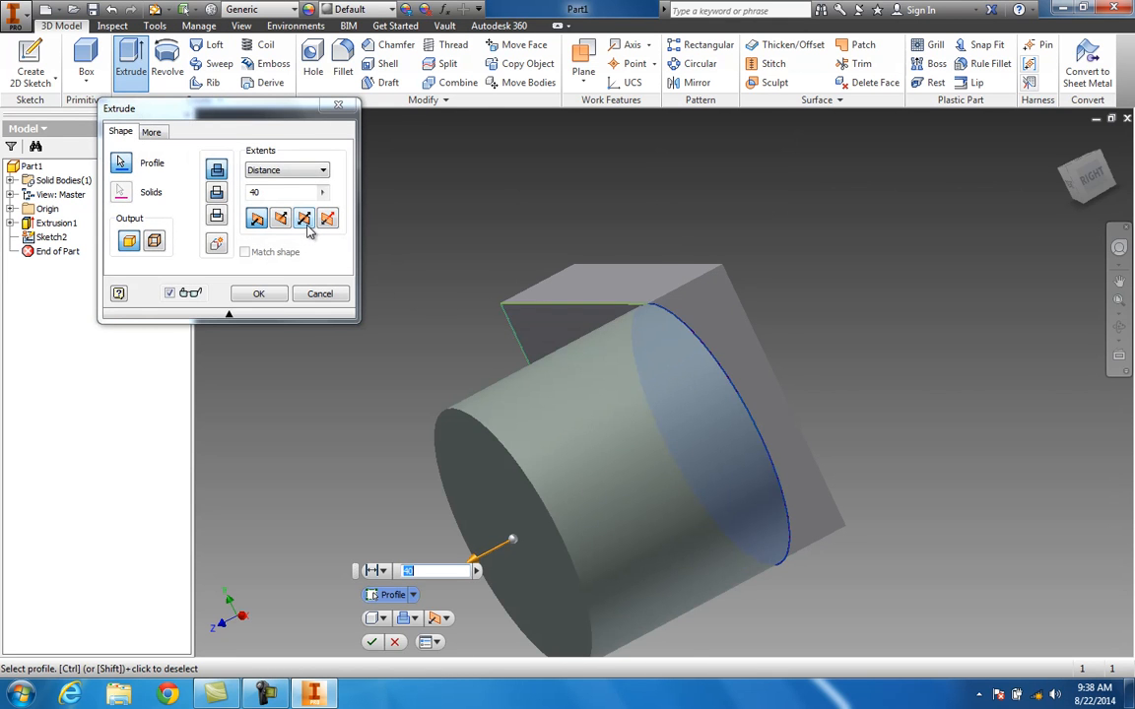
{"action": "left_click", "coordinate": [218, 191]}
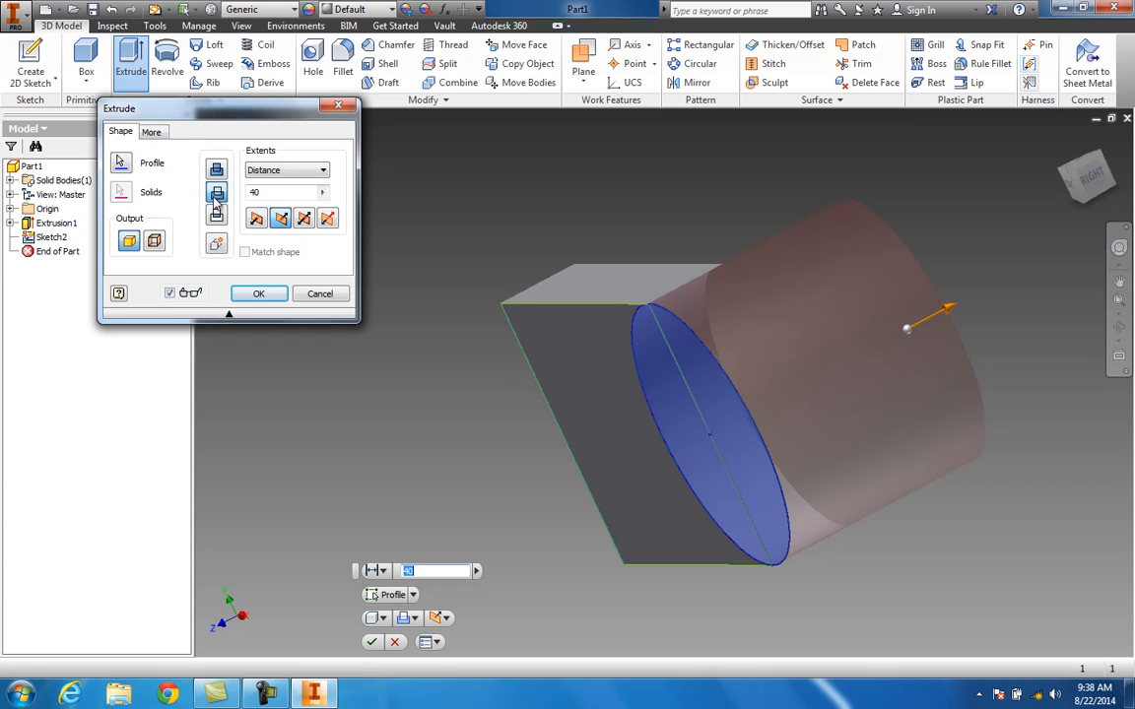
{"action": "left_click", "coordinate": [216, 170]}
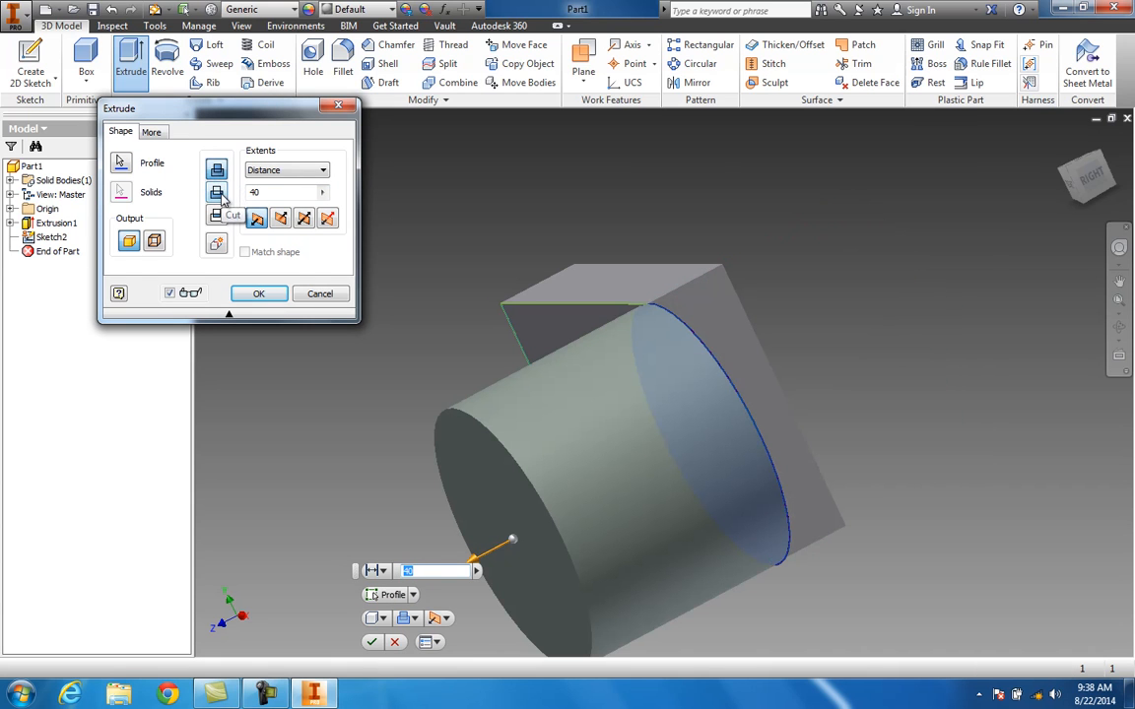
{"action": "left_click", "coordinate": [282, 221]}
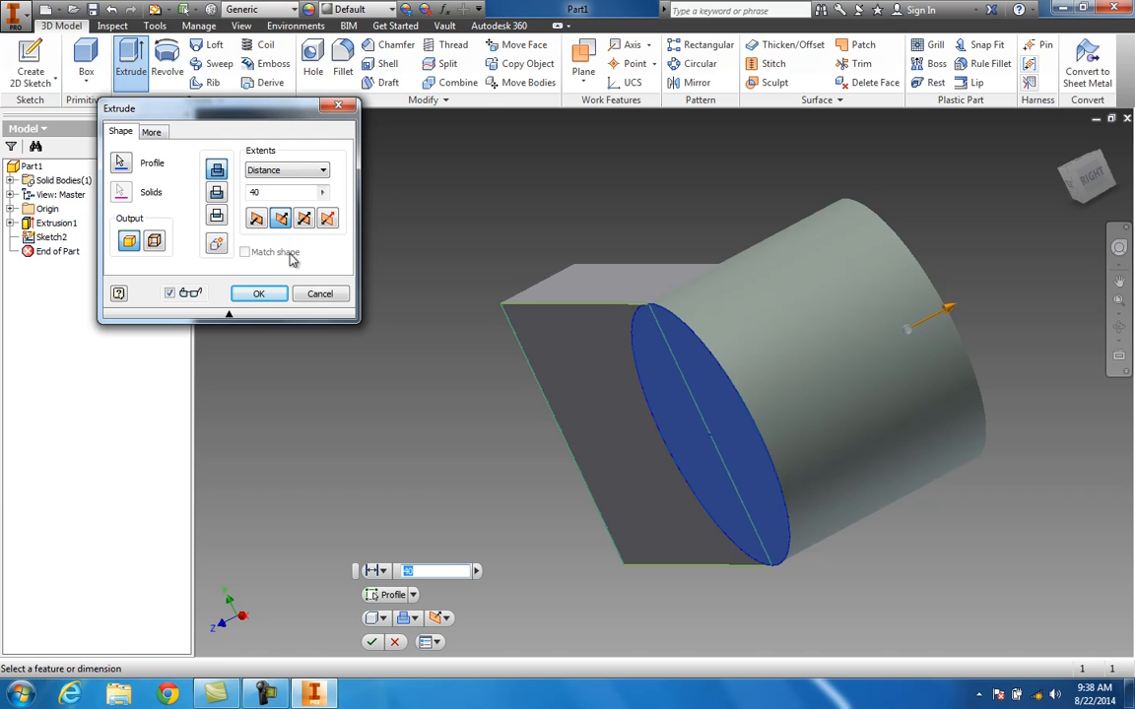
{"action": "left_click", "coordinate": [260, 294]}
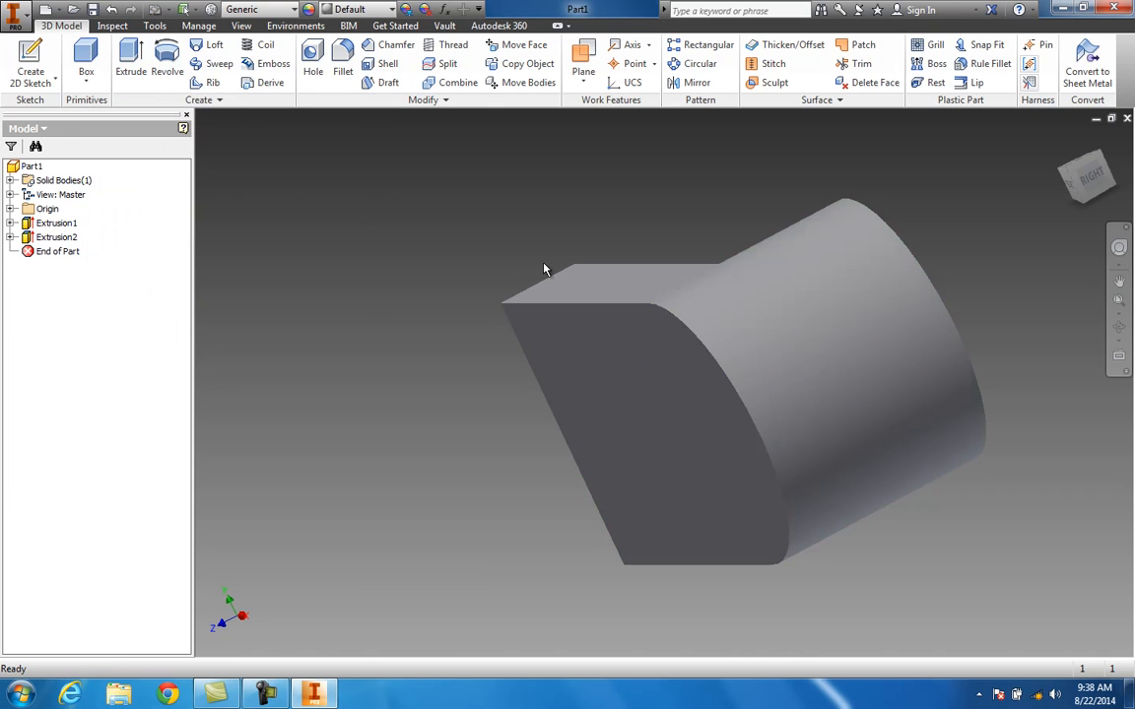
Step: Start a new 2D sketch on the cylinder's raised flat end face
{"action": "mouse_move", "coordinate": [1094, 212]}
{"action": "middle_mouse_down", "text": "shift"}
{"action": "mouse_move", "coordinate": [762, 106]}
{"action": "mouse_move", "coordinate": [703, 621]}
{"action": "mouse_move", "coordinate": [651, 600]}
{"action": "mouse_move", "coordinate": [695, 613]}
{"action": "mouse_move", "coordinate": [707, 602]}
{"action": "middle_mouse_up", "text": "shift"}
{"action": "middle_click_drag", "start_coordinate": [931, 309], "coordinate": [856, 291]}
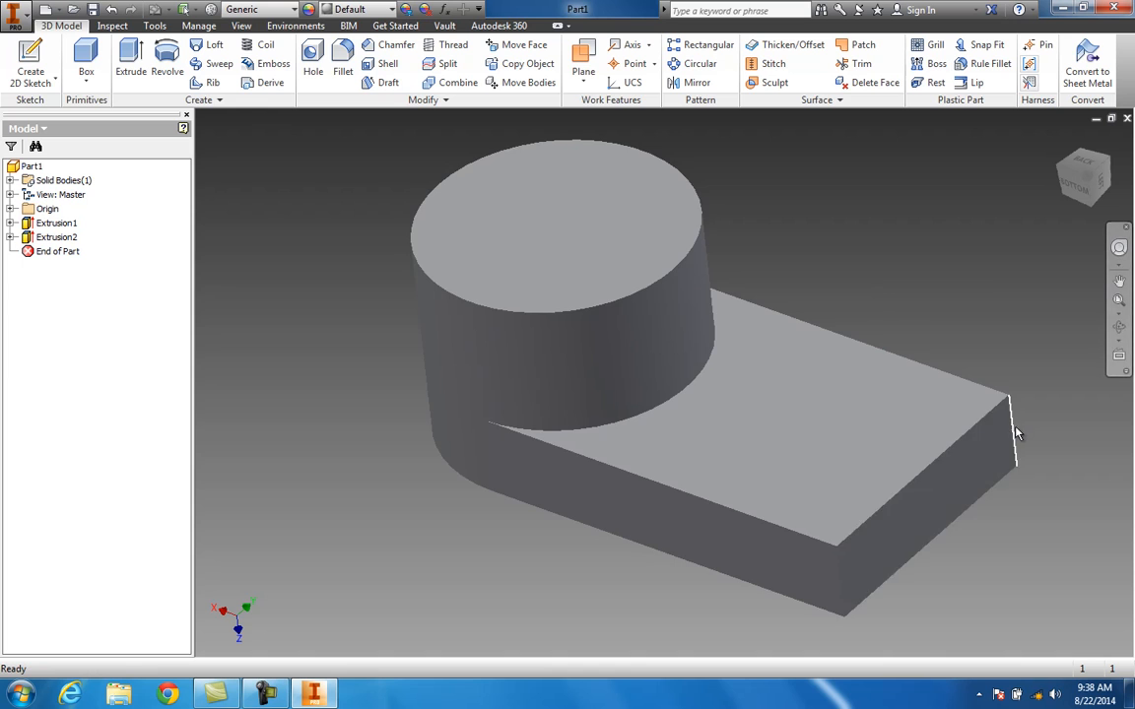
{"action": "scroll", "coordinate": [1014, 426], "scroll_direction": "down", "scroll_amount": 3}
{"action": "scroll", "coordinate": [985, 381], "scroll_direction": "up", "scroll_amount": 4}
{"action": "scroll", "coordinate": [985, 381], "scroll_direction": "down", "scroll_amount": 3}
{"action": "middle_click_drag", "start_coordinate": [963, 345], "coordinate": [917, 342]}
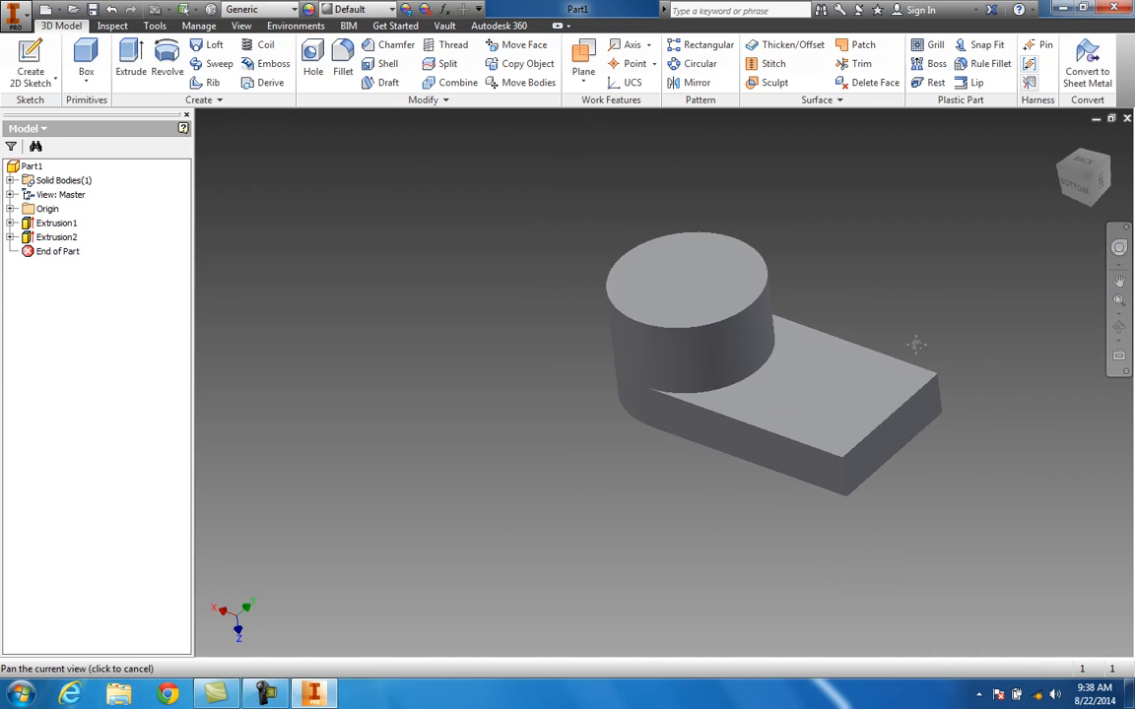
{"action": "scroll", "coordinate": [936, 374], "scroll_direction": "up", "scroll_amount": 4}
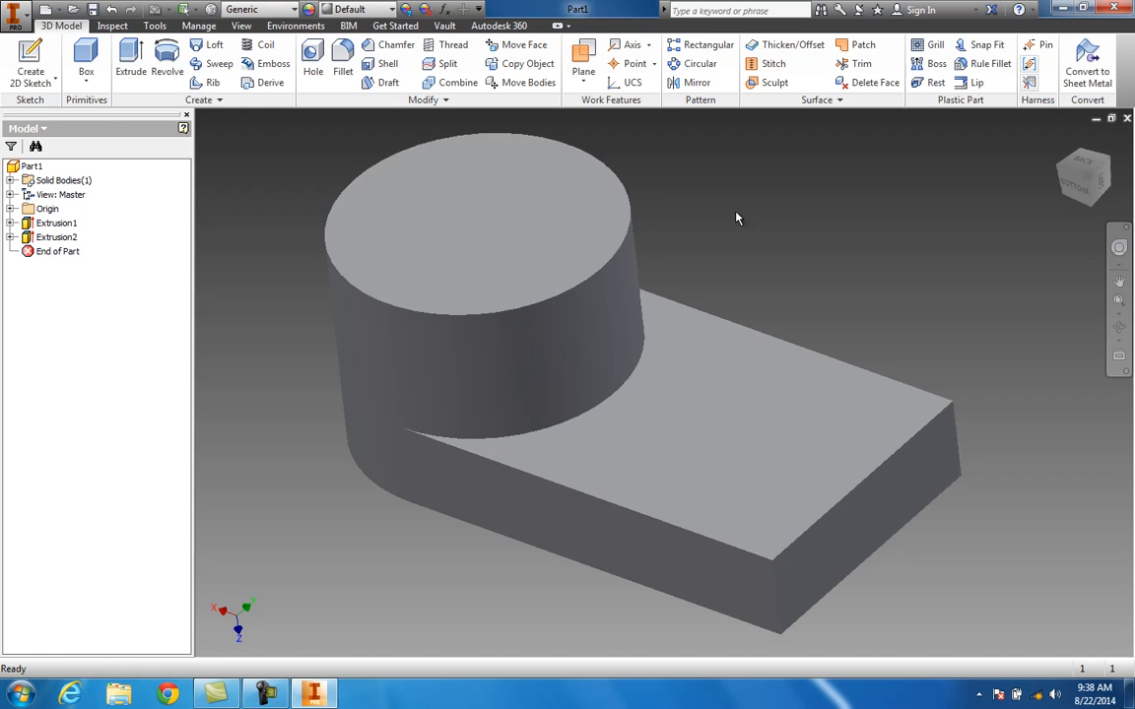
{"action": "left_click", "coordinate": [442, 212]}
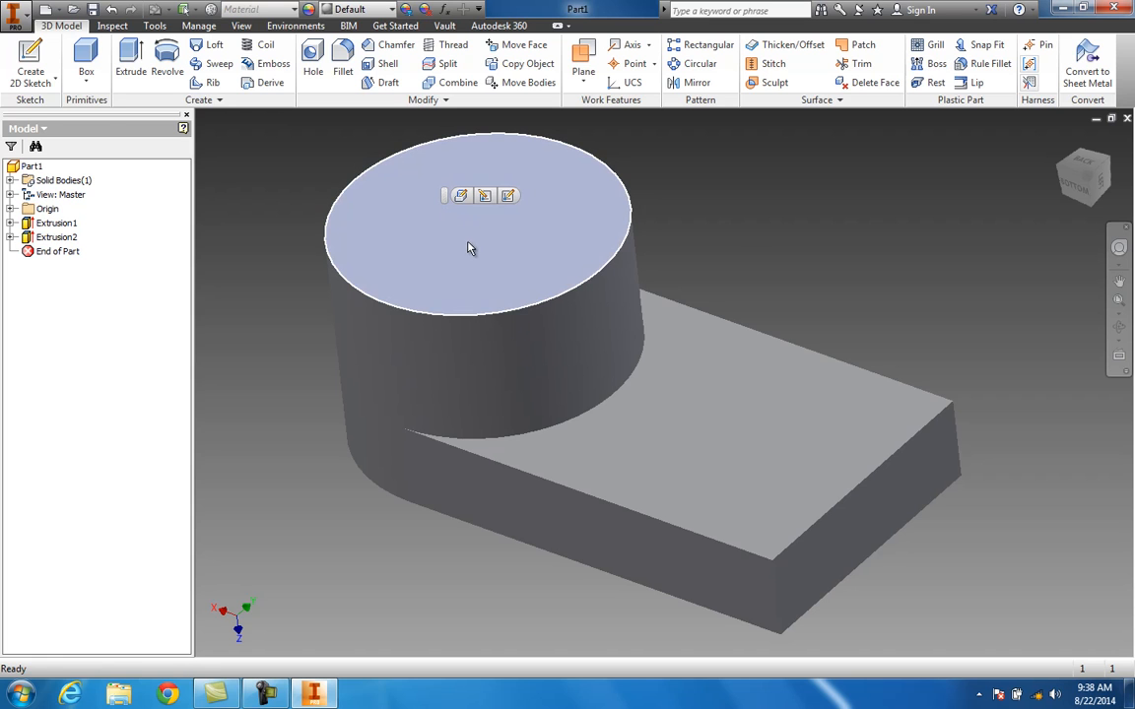
{"action": "left_click", "coordinate": [715, 435]}
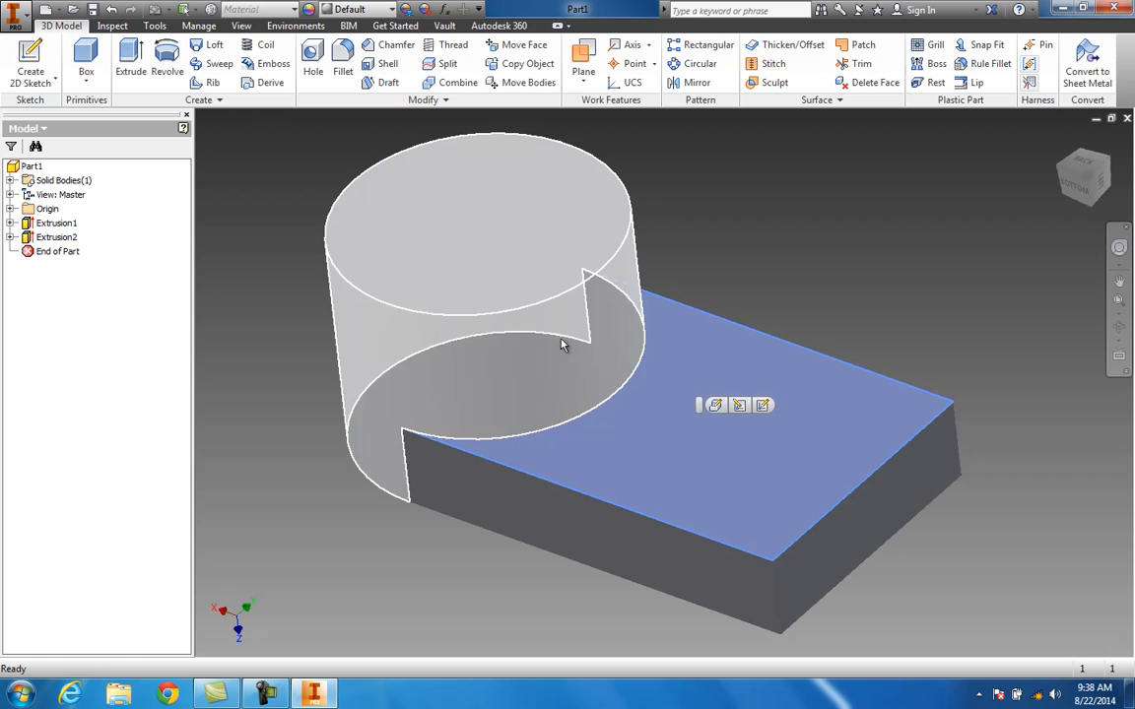
{"action": "left_click", "coordinate": [524, 251]}
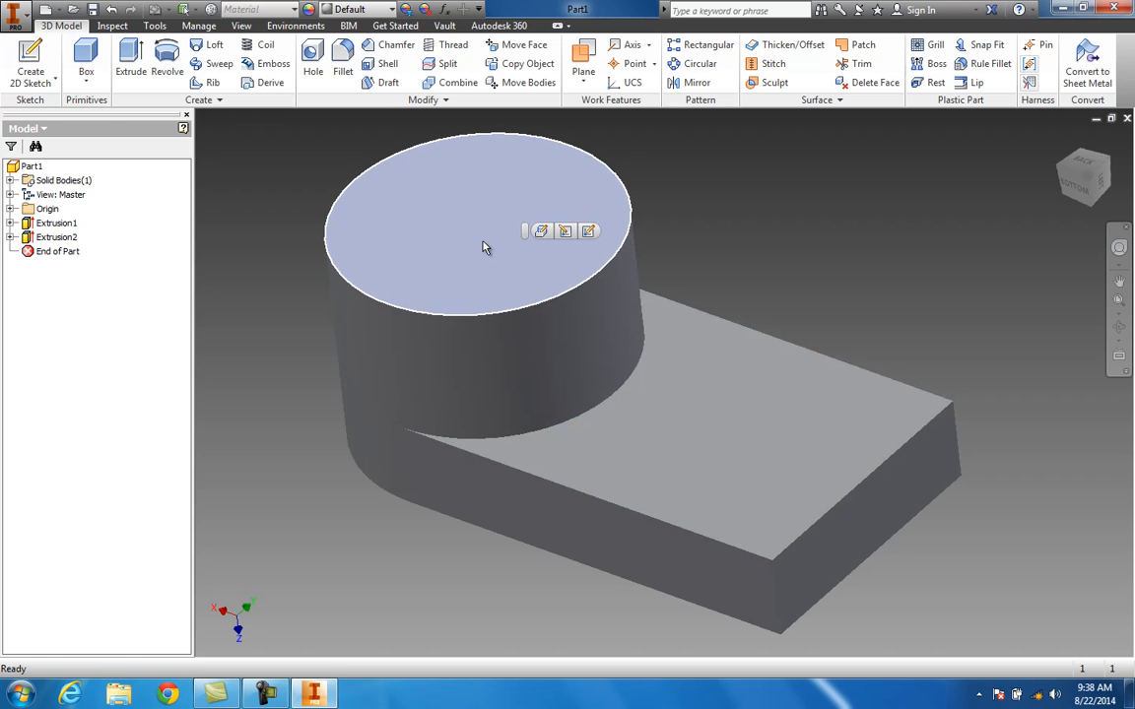
{"action": "right_click", "coordinate": [483, 247]}
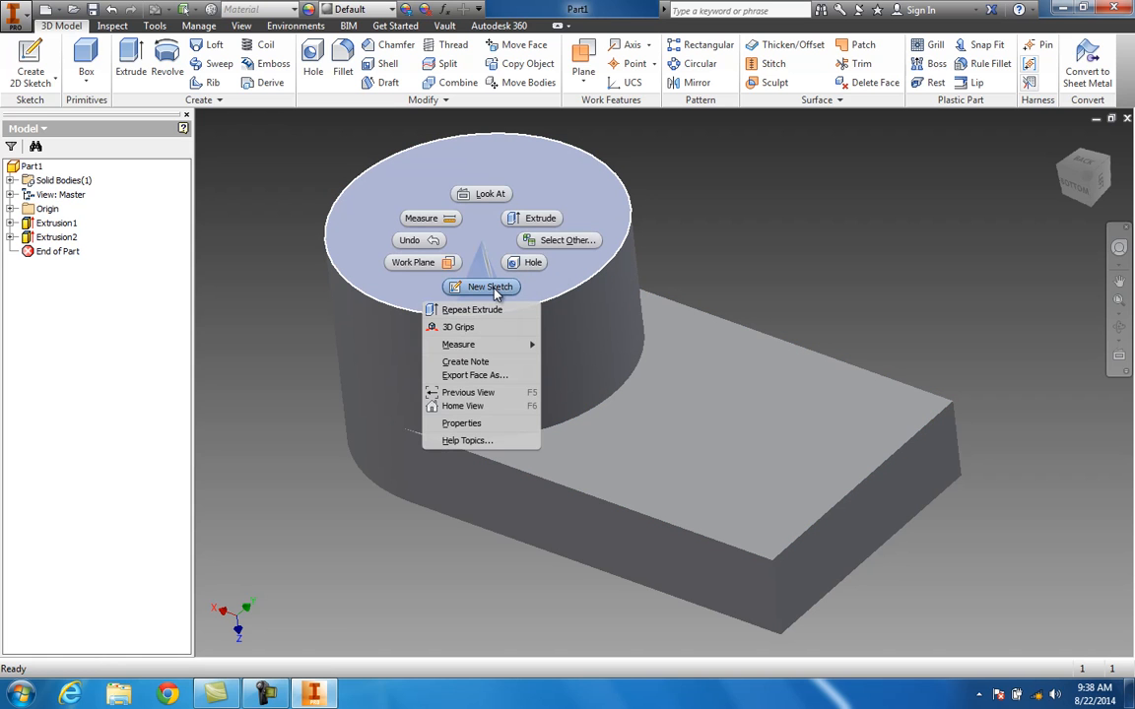
{"action": "left_click", "coordinate": [287, 196]}
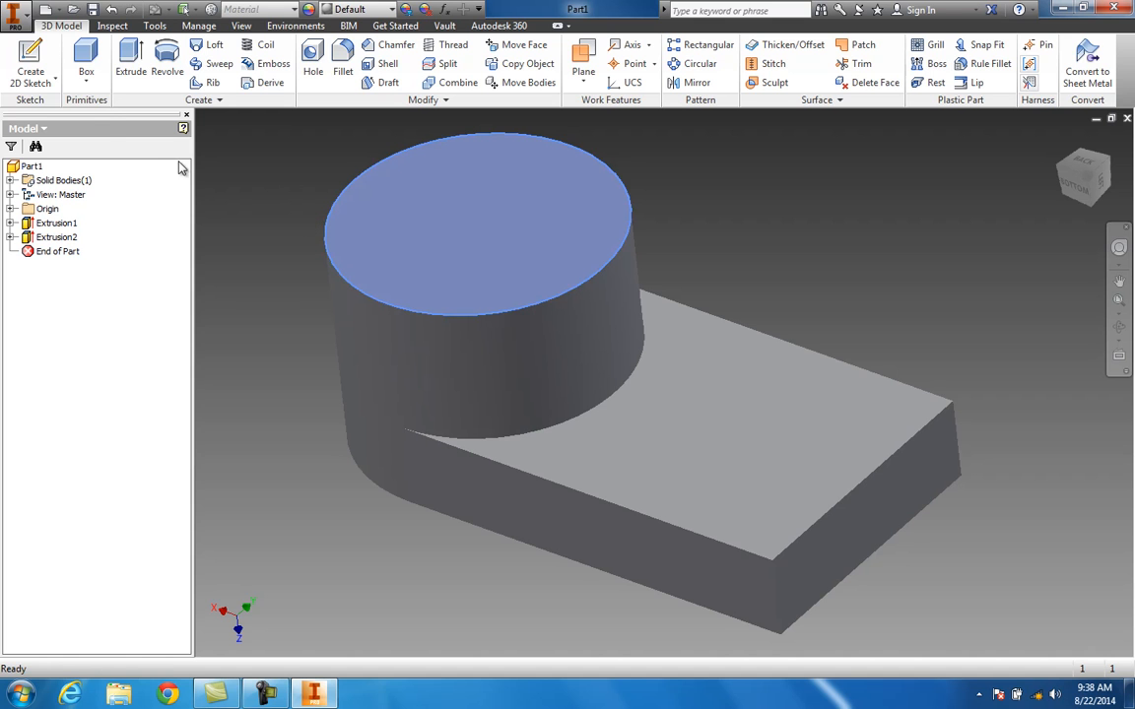
{"action": "left_click", "coordinate": [56, 85]}
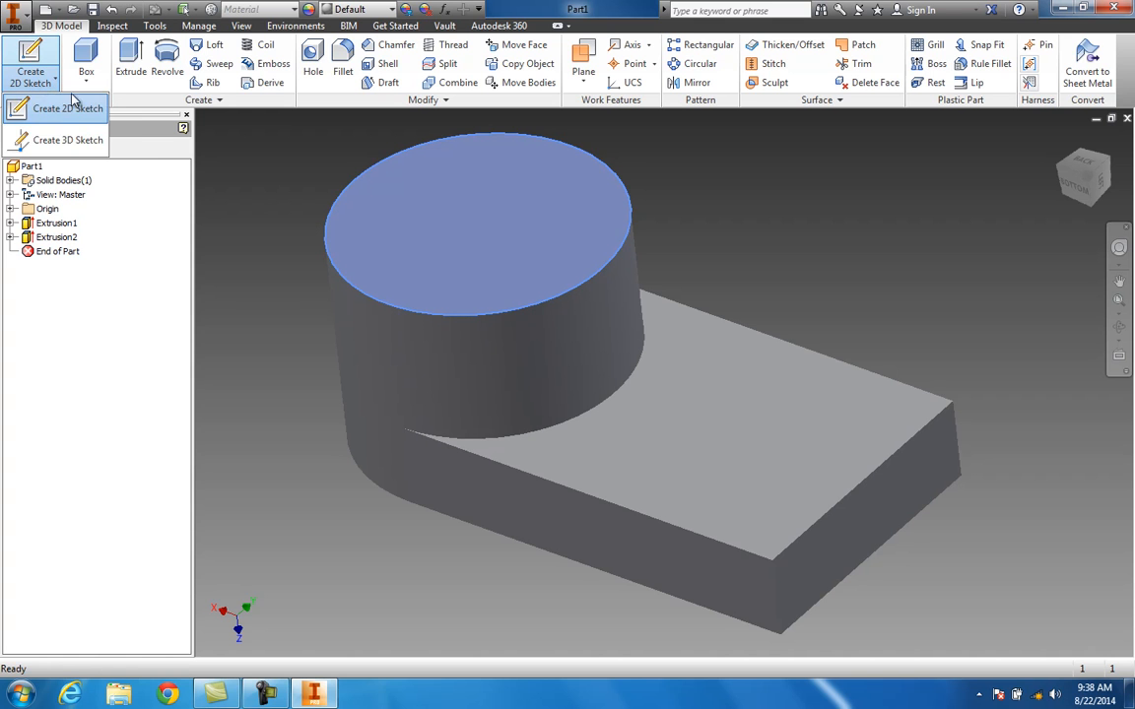
{"action": "left_click", "coordinate": [55, 111]}
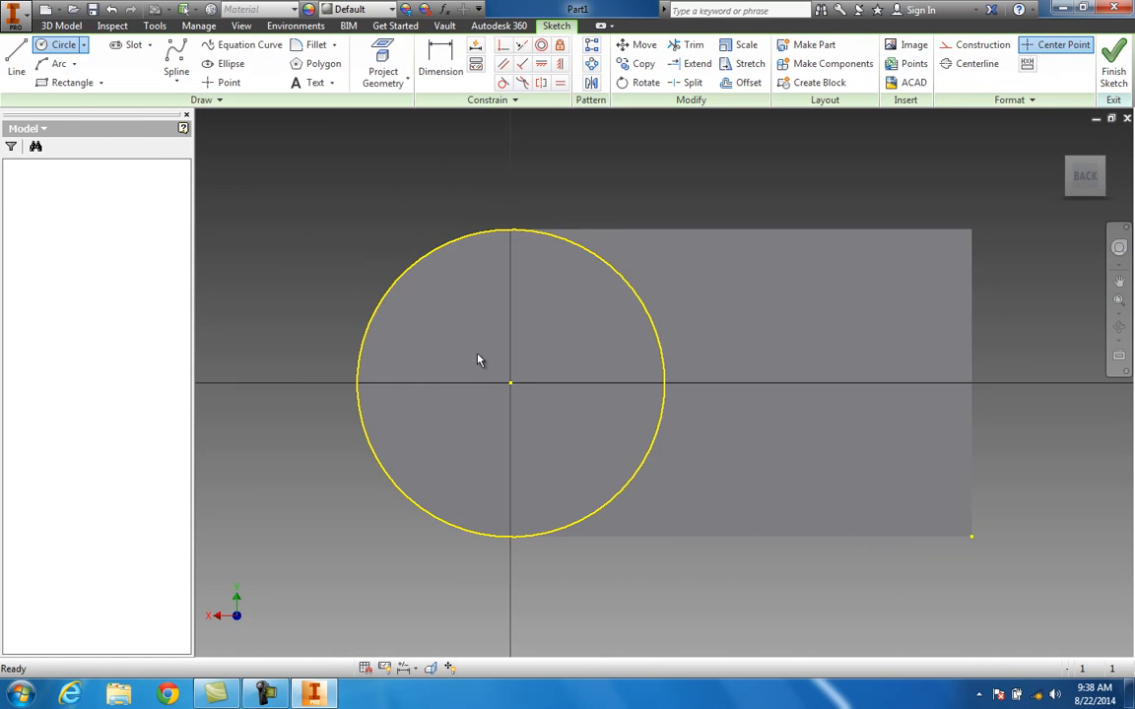
Step: Sketch a 30 mm diameter circle concentric with the cylinder on its end face
{"action": "left_click", "coordinate": [65, 44]}
{"action": "left_click", "coordinate": [511, 382]}
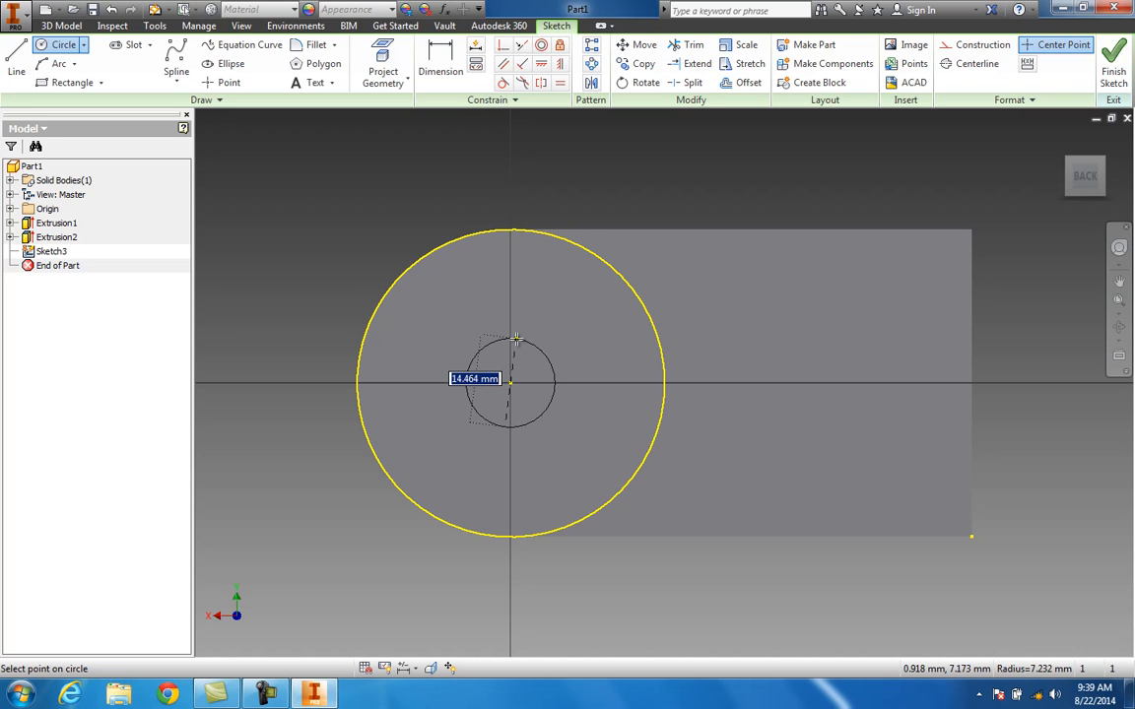
{"action": "type", "text": "30"}
{"action": "key", "text": "Return"}
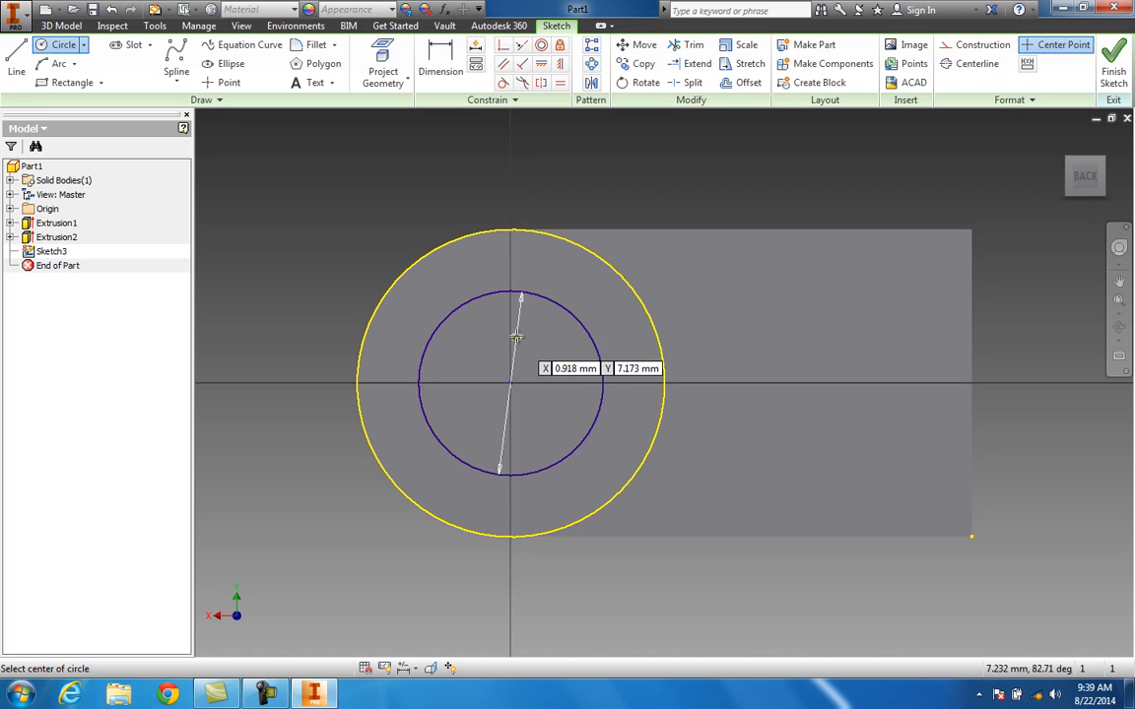
{"action": "left_click", "coordinate": [1079, 196]}
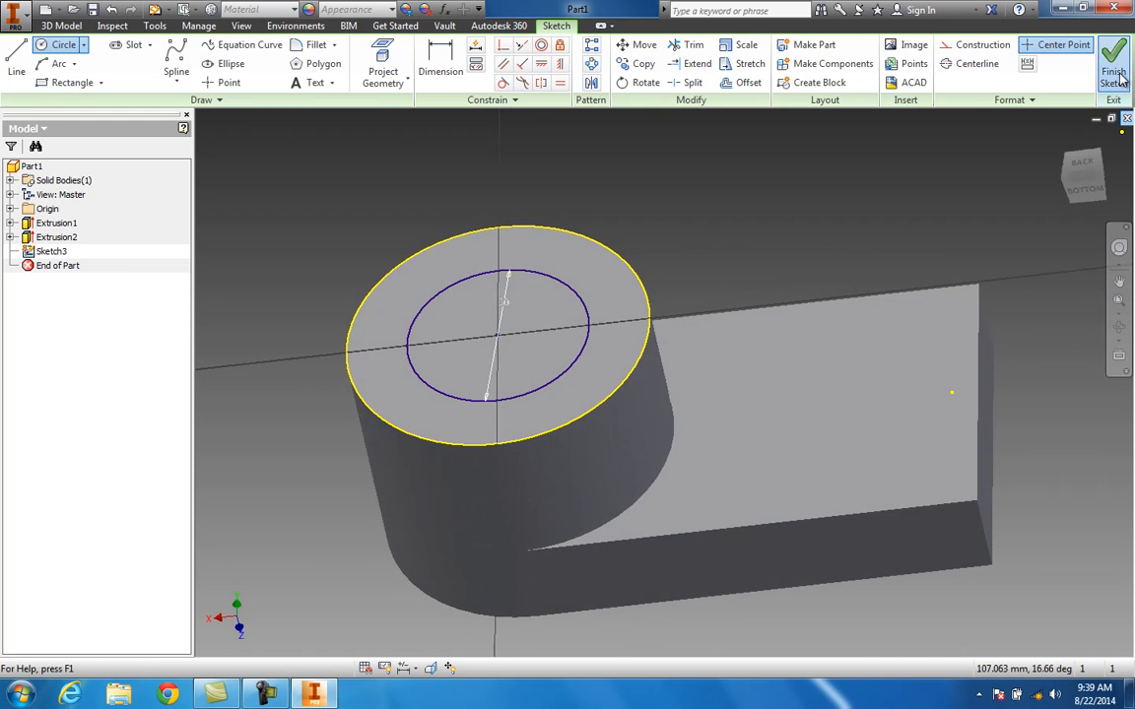
Step: Finish the sketch and cut the 30 mm circle through the part with an extrusion extent of All
{"action": "left_click", "coordinate": [1114, 71]}
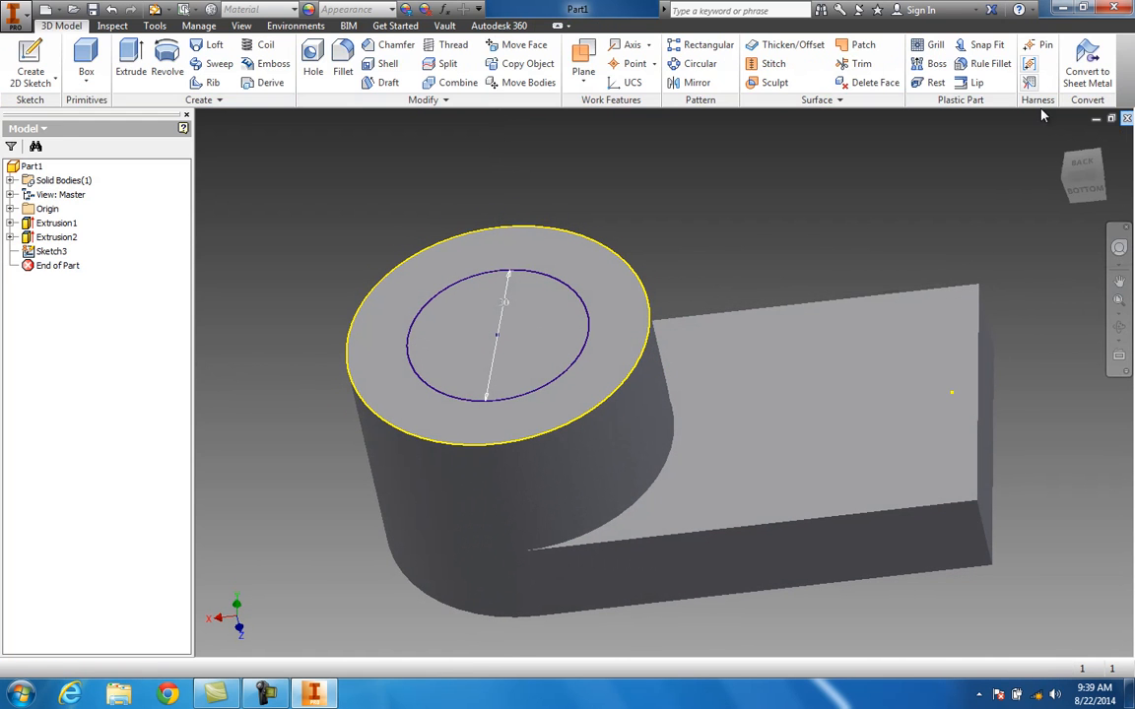
{"action": "left_click", "coordinate": [135, 77]}
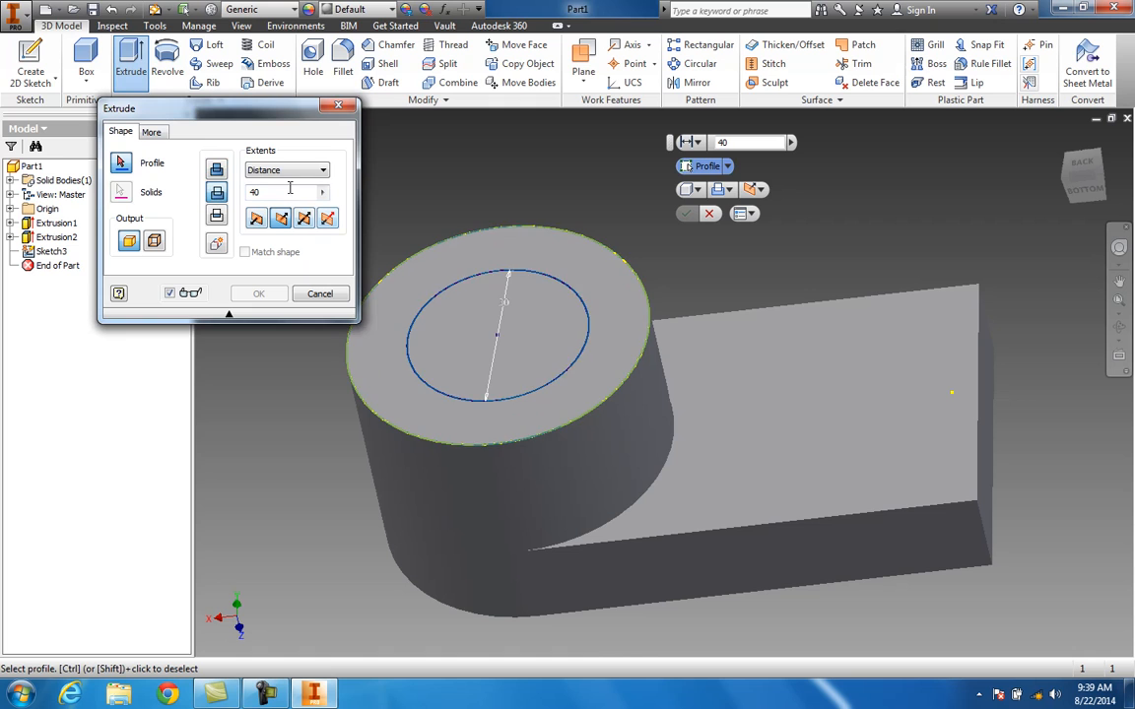
{"action": "left_click", "coordinate": [459, 315]}
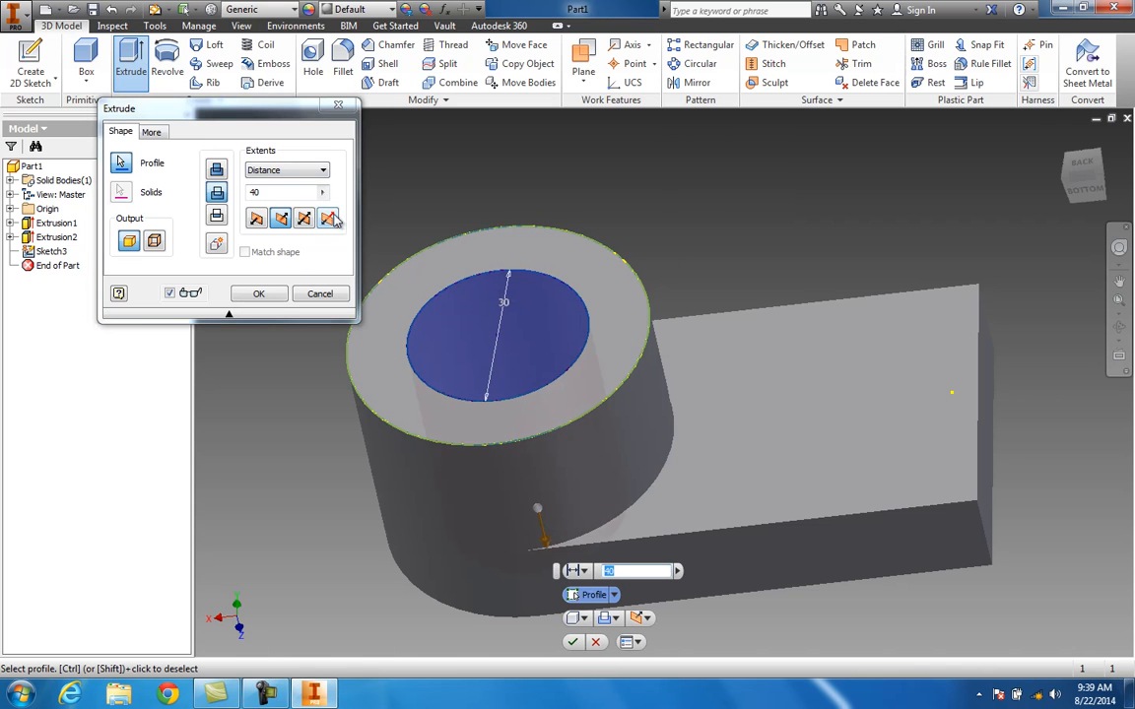
{"action": "left_click", "coordinate": [309, 173]}
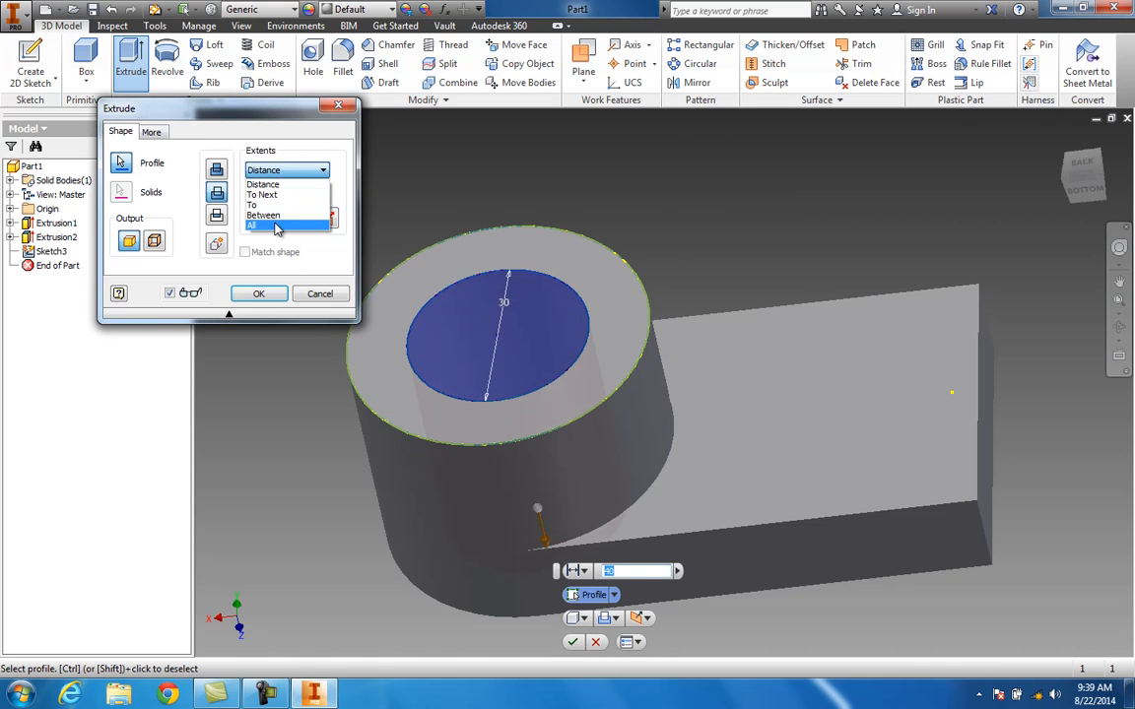
{"action": "left_click", "coordinate": [271, 233]}
{"action": "left_click", "coordinate": [269, 293]}
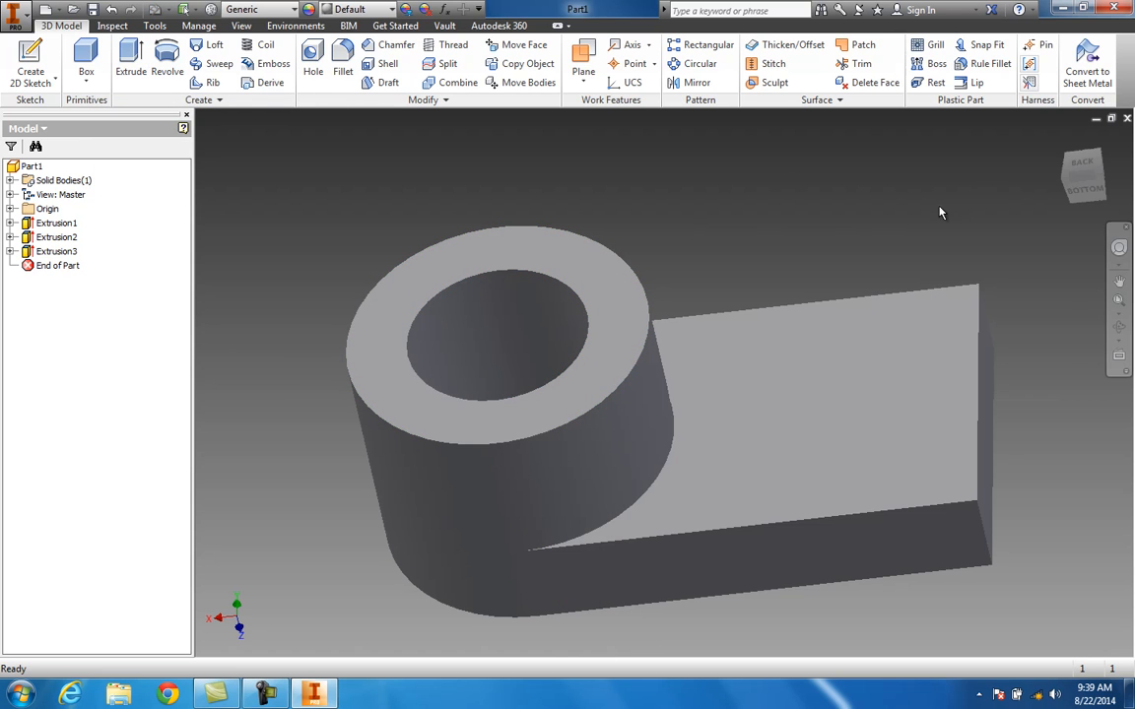
Step: Start a new 2D sketch on the block's large flat face beside the cylinder
{"action": "mouse_move", "coordinate": [1083, 176]}
{"action": "left_mouse_down"}
{"action": "mouse_move", "coordinate": [1084, 233]}
{"action": "mouse_move", "coordinate": [1069, 162]}
{"action": "mouse_move", "coordinate": [1024, 102]}
{"action": "mouse_move", "coordinate": [977, 115]}
{"action": "mouse_move", "coordinate": [975, 134]}
{"action": "mouse_move", "coordinate": [1014, 155]}
{"action": "mouse_move", "coordinate": [1029, 139]}
{"action": "mouse_move", "coordinate": [1024, 115]}
{"action": "mouse_move", "coordinate": [956, 128]}
{"action": "mouse_move", "coordinate": [956, 145]}
{"action": "left_mouse_up"}
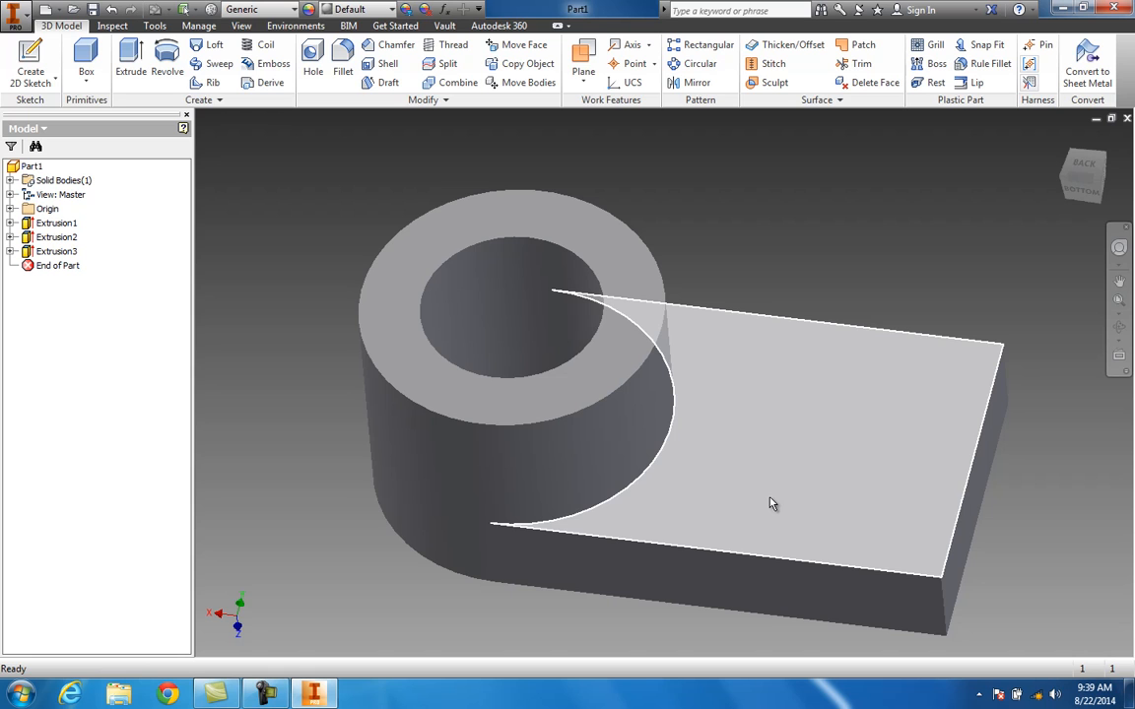
{"action": "mouse_move", "coordinate": [773, 502]}
{"action": "mouse_move", "coordinate": [780, 442]}
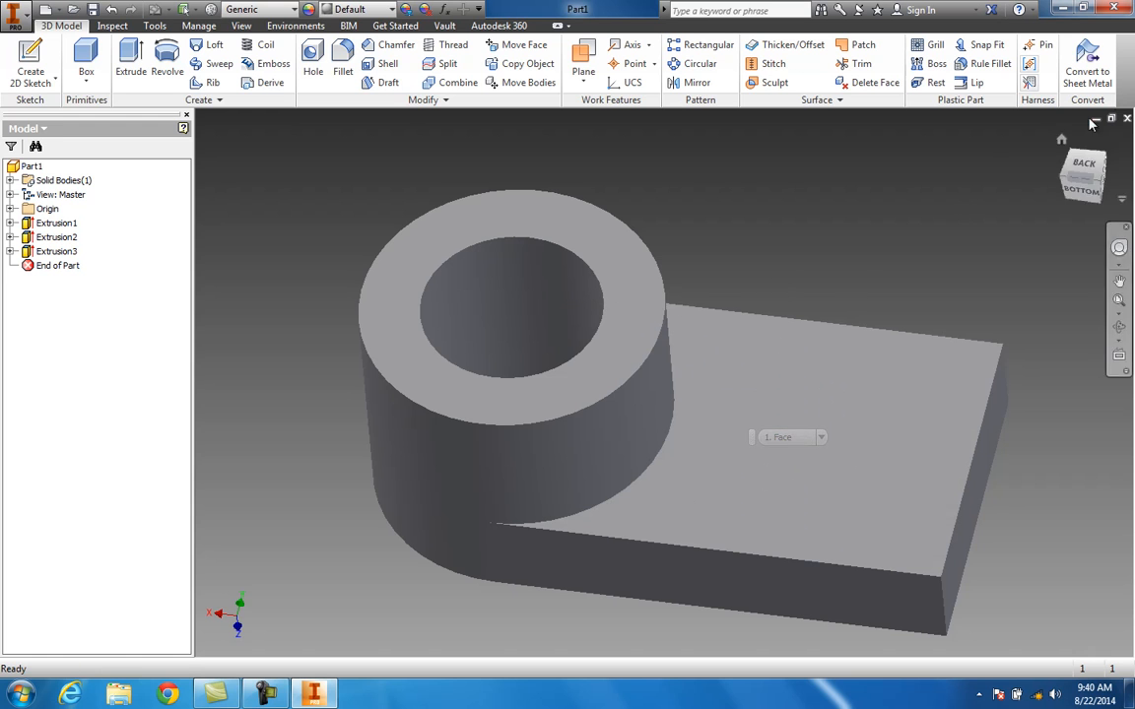
{"action": "left_click", "coordinate": [1084, 164]}
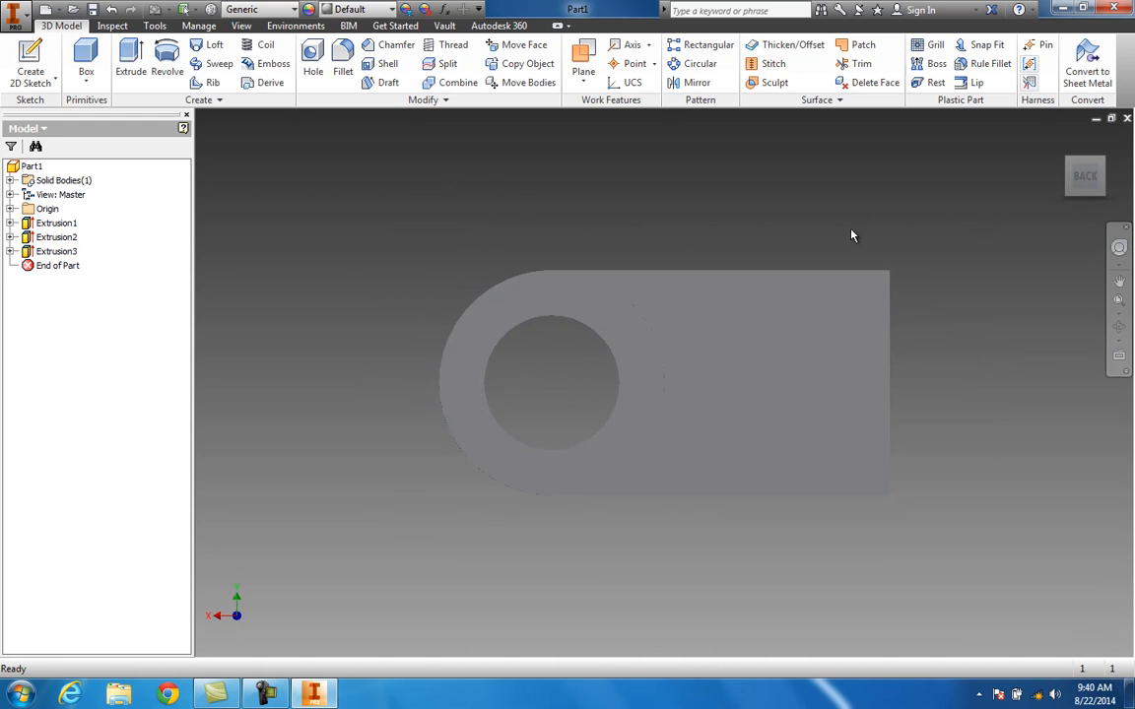
{"action": "left_click_drag", "start_coordinate": [1092, 184], "coordinate": [1051, 142]}
{"action": "left_click", "coordinate": [341, 70]}
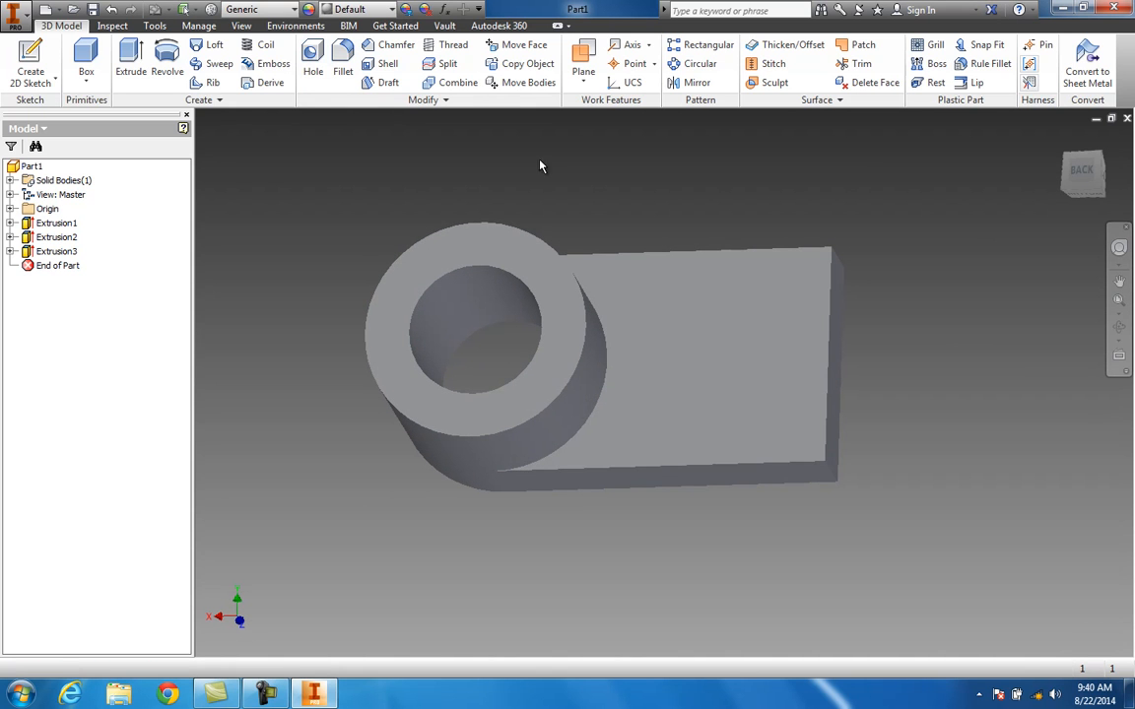
{"action": "left_click", "coordinate": [709, 389]}
{"action": "right_click", "coordinate": [708, 392]}
{"action": "left_click", "coordinate": [711, 430]}
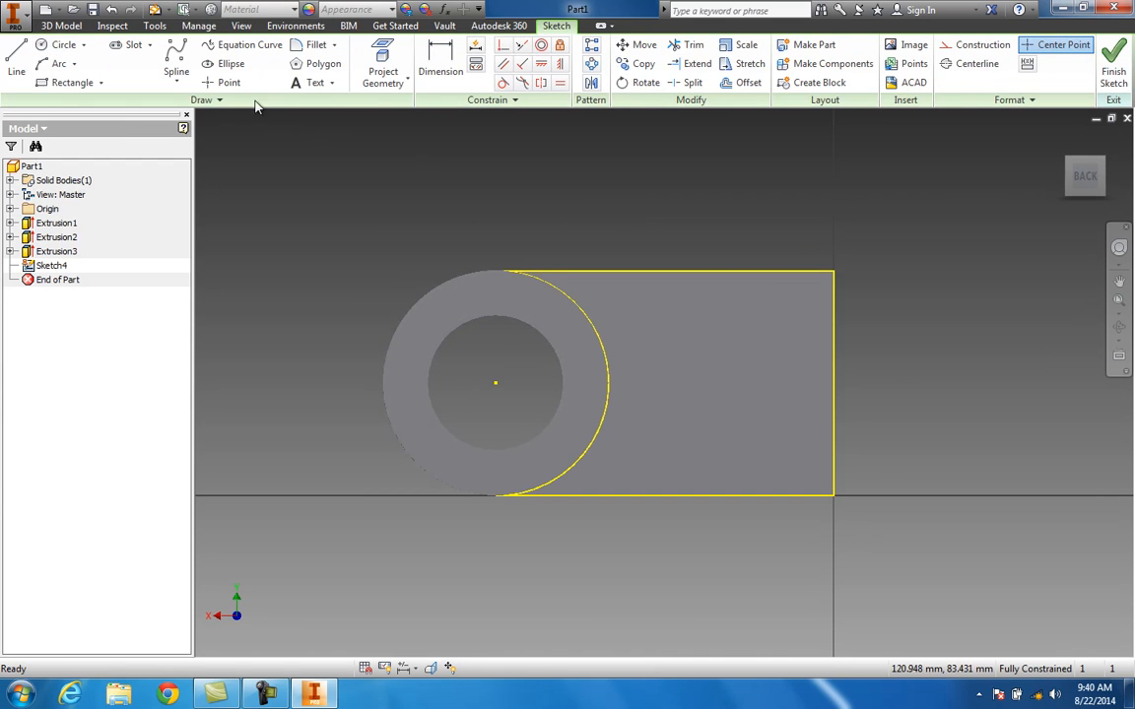
Step: Place a sketch point level with the cylinder's centre and dimension it 30 mm from the block's short end edge
{"action": "left_click", "coordinate": [223, 82]}
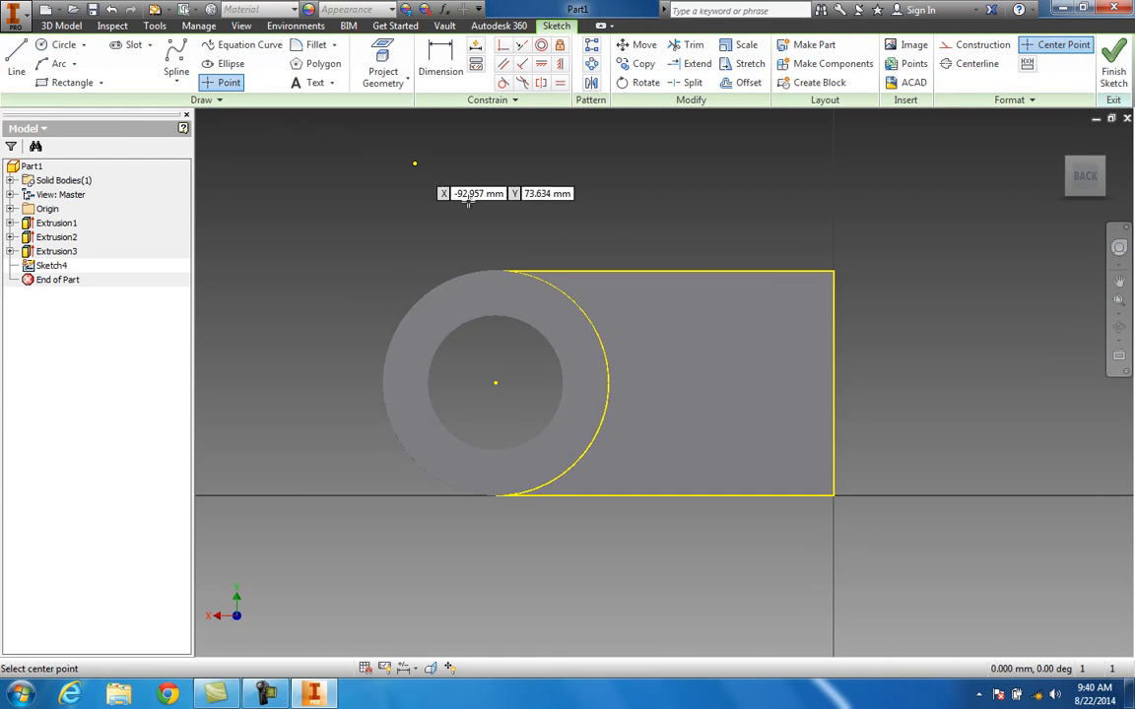
{"action": "left_click", "coordinate": [691, 382]}
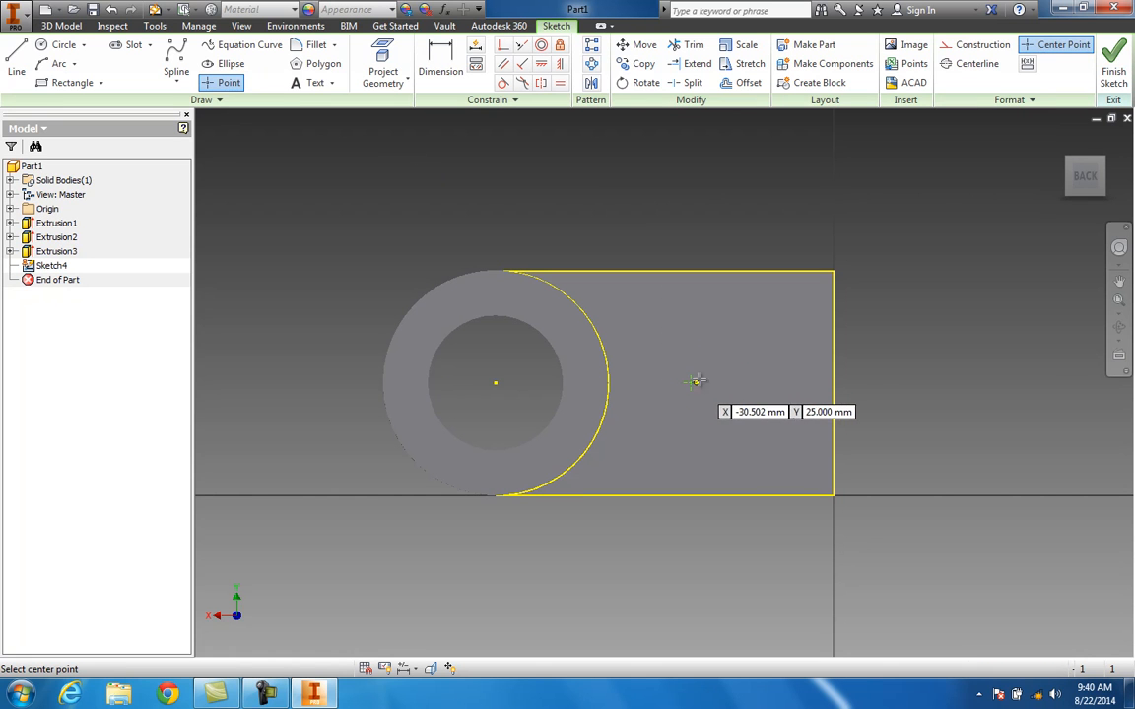
{"action": "left_click", "coordinate": [443, 69]}
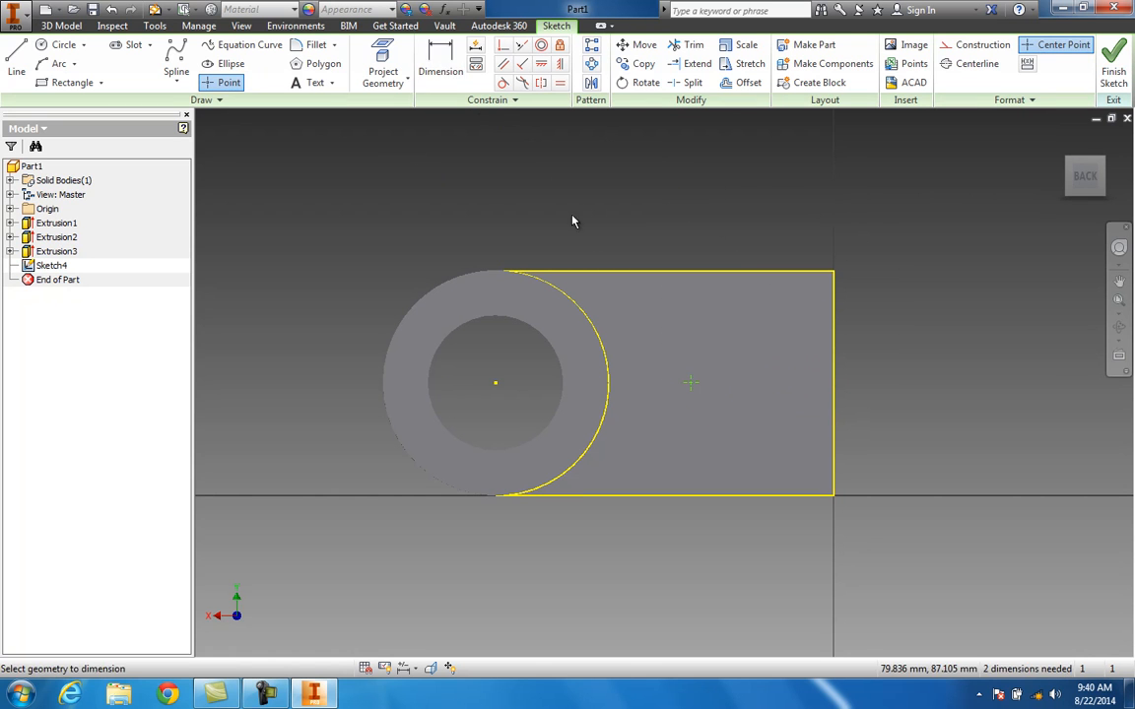
{"action": "left_click", "coordinate": [835, 391]}
{"action": "left_click", "coordinate": [754, 225]}
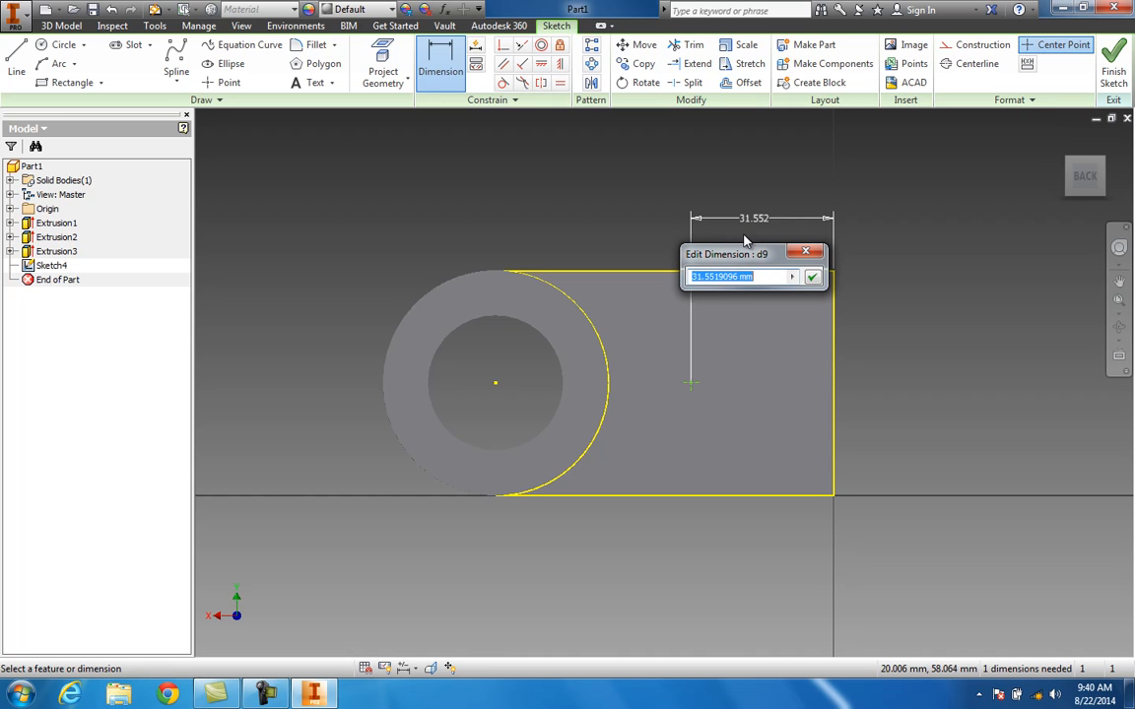
{"action": "type", "text": "30"}
{"action": "key", "text": "Return"}
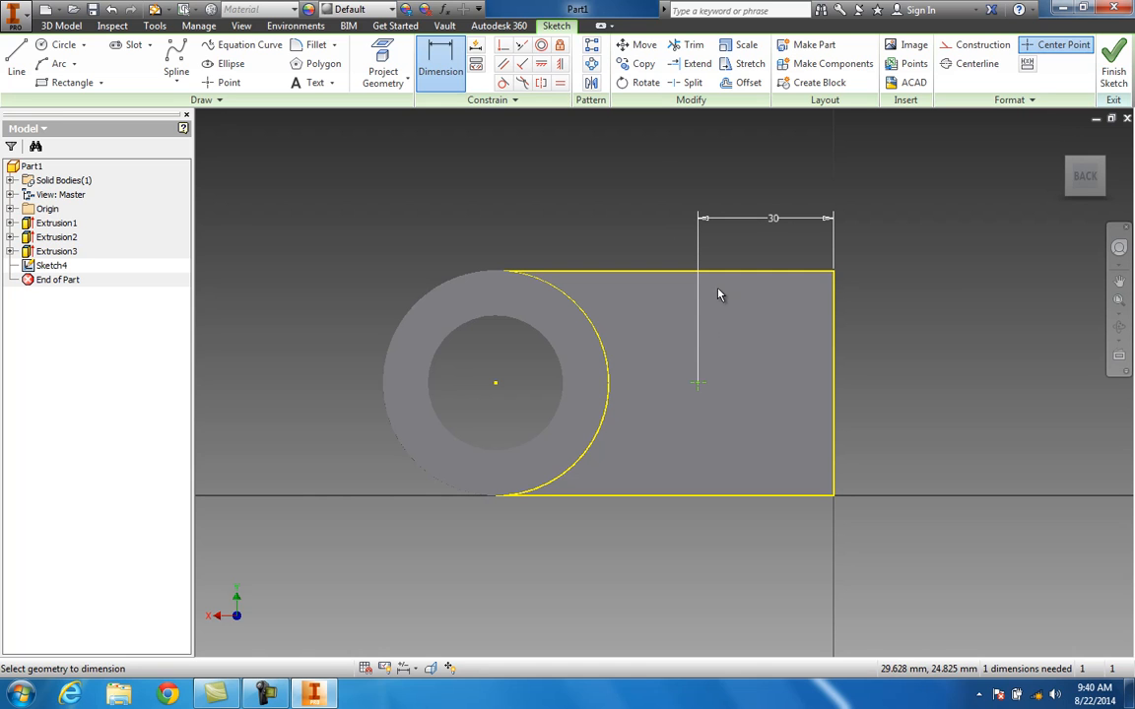
Step: Add a 25 mm dimension between the sketch point and the block's upper long edge
{"action": "left_click", "coordinate": [671, 272]}
{"action": "left_click", "coordinate": [697, 382]}
{"action": "left_click", "coordinate": [678, 350]}
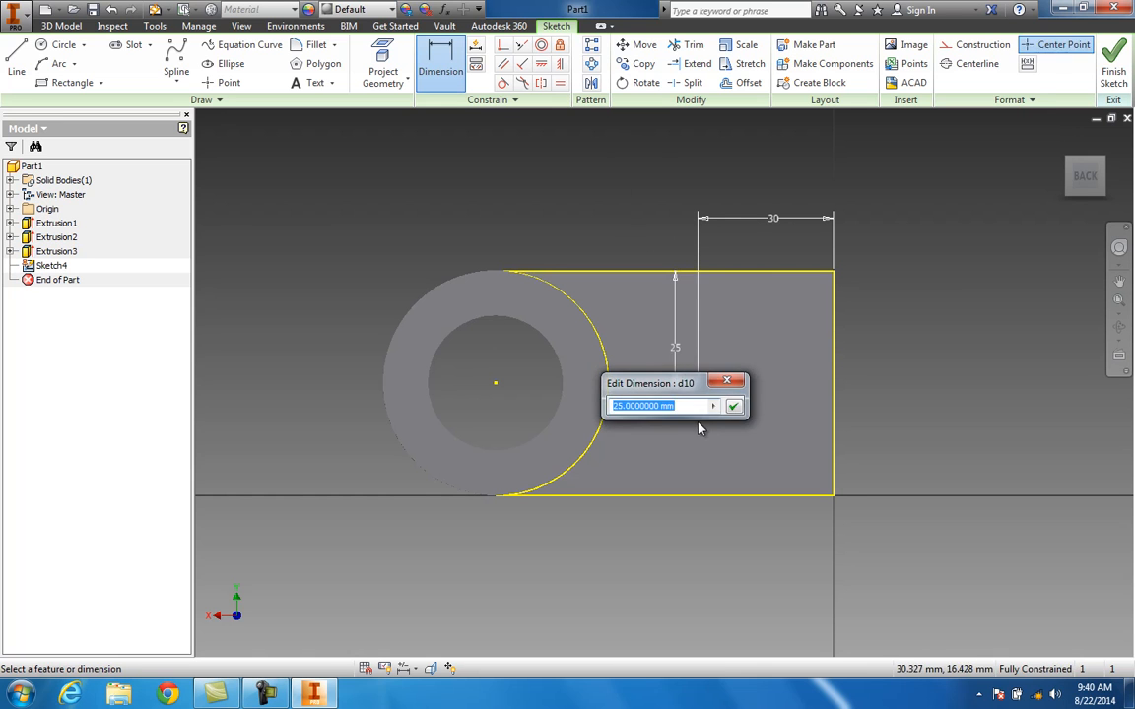
{"action": "key", "text": "Return"}
Step: Try dimensioning the point to the block's lower long edge, and delete the 25 mm vertical dimension
{"action": "left_click", "coordinate": [727, 494]}
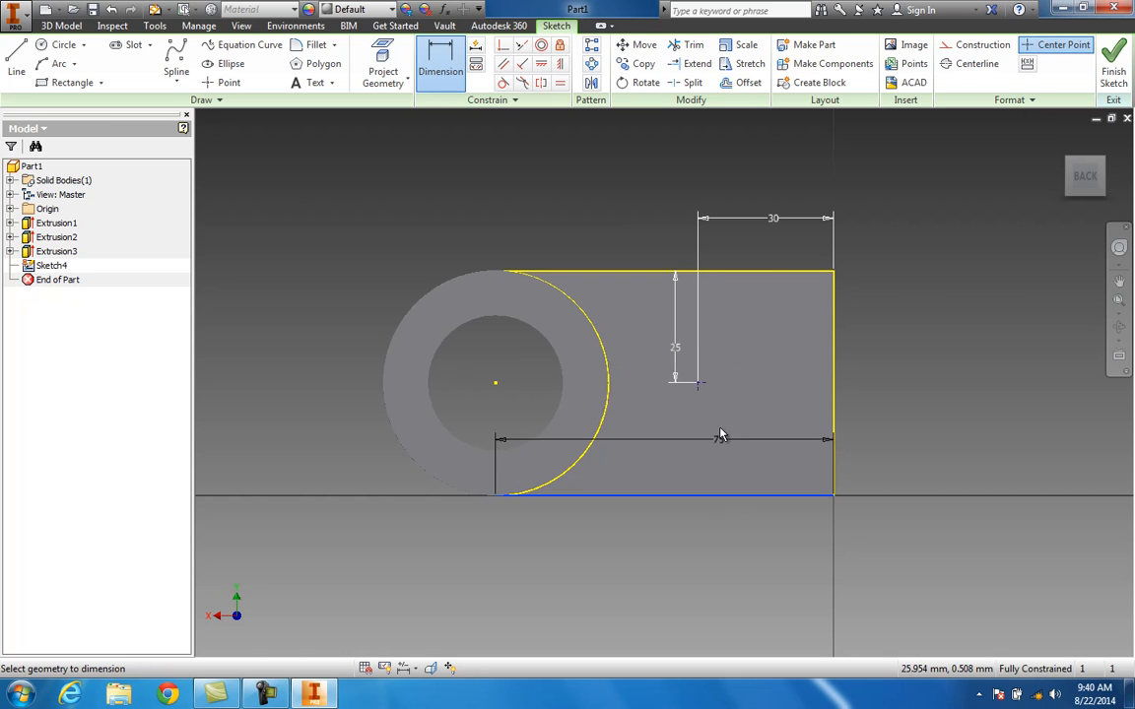
{"action": "left_click", "coordinate": [698, 383]}
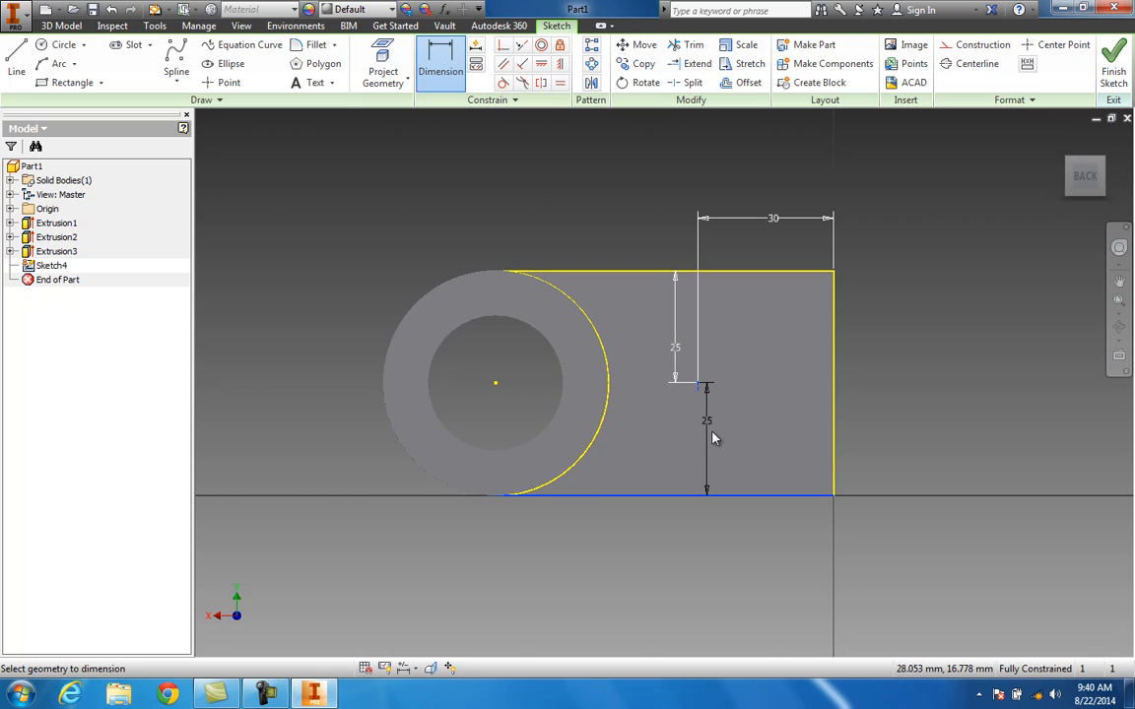
{"action": "key", "text": "Escape"}
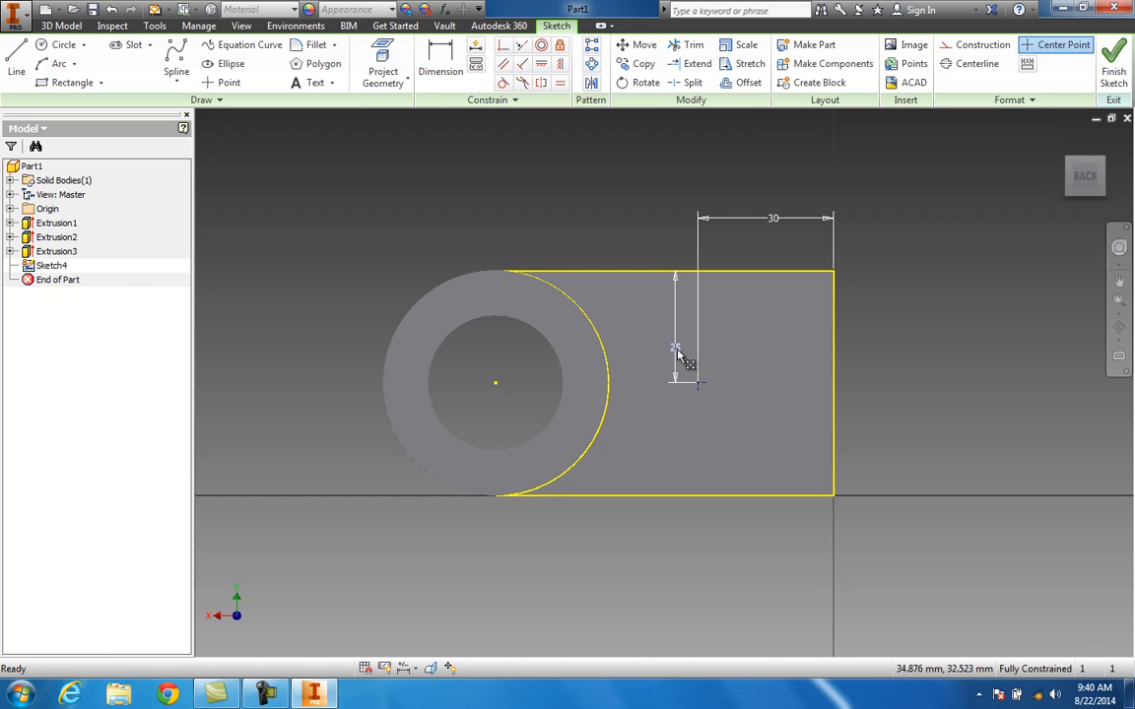
{"action": "left_click", "coordinate": [679, 355]}
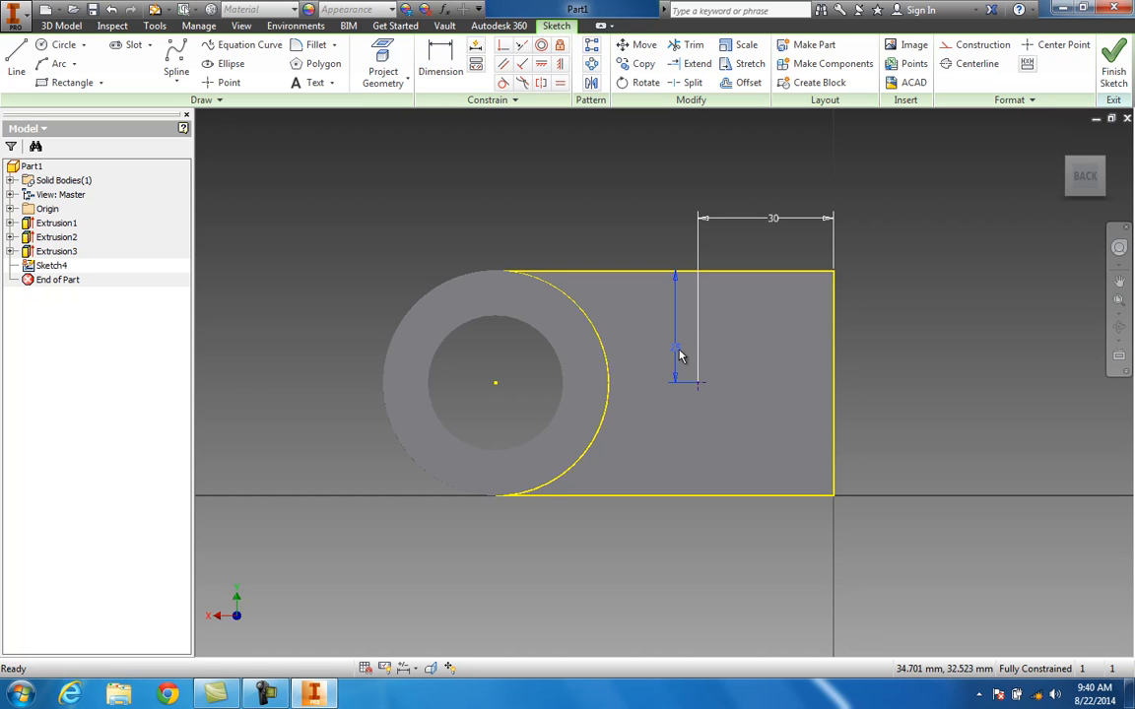
Step: Finish the sketch and create a simple 20 mm diameter hole at the sketch point with Through All termination
{"action": "left_click", "coordinate": [1113, 69]}
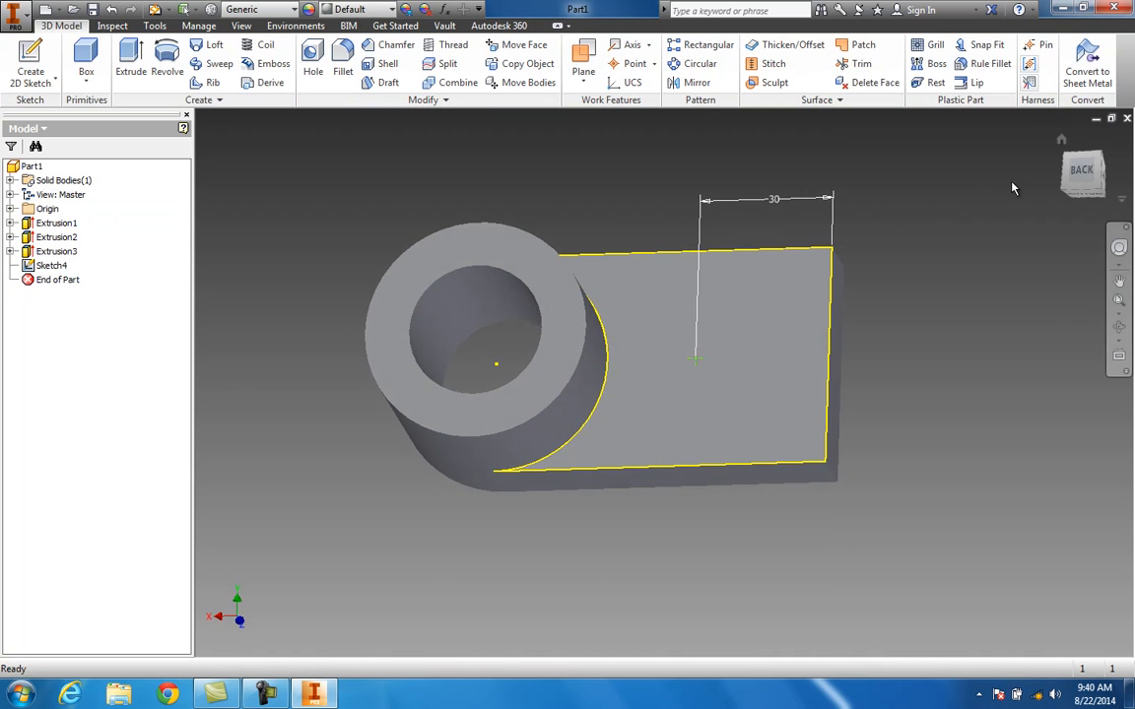
{"action": "middle_click_drag", "start_coordinate": [1074, 137], "coordinate": [1072, 137], "text": "shift"}
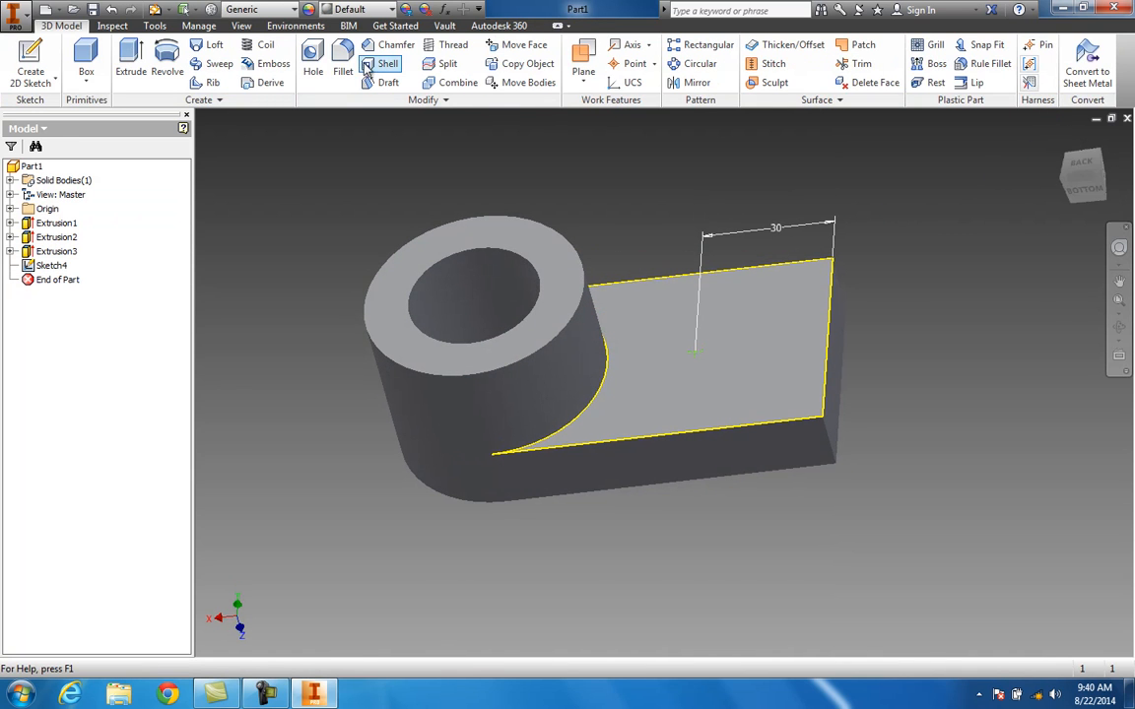
{"action": "left_click", "coordinate": [315, 61]}
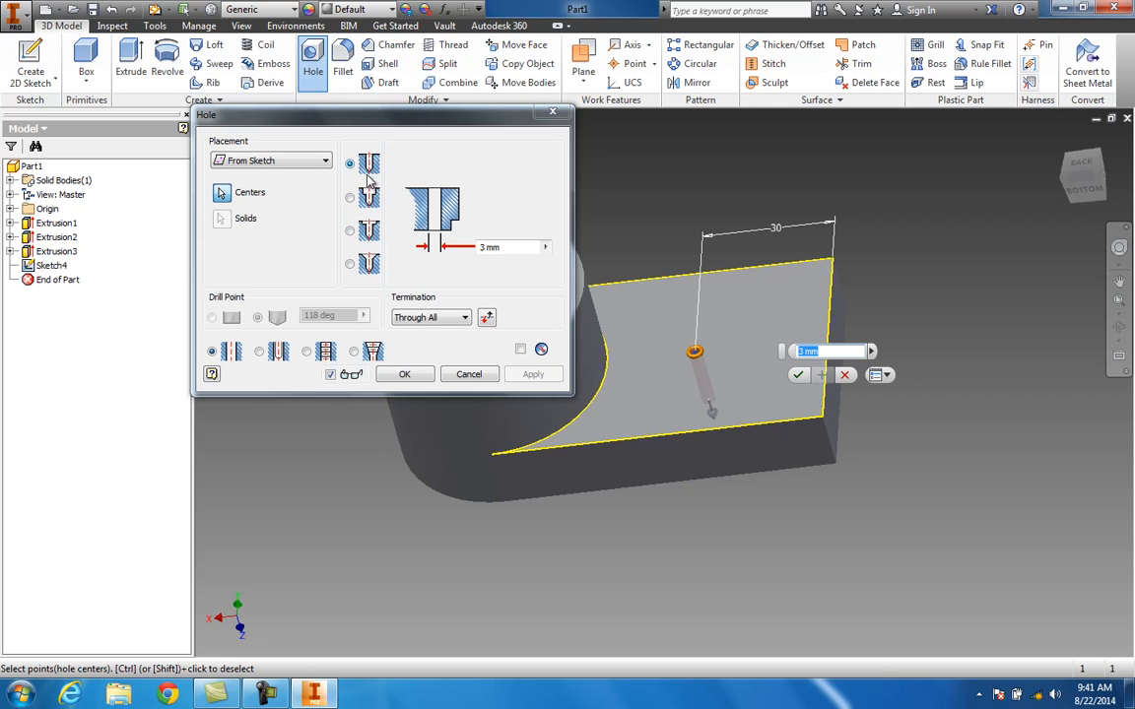
{"action": "double_click", "coordinate": [484, 247]}
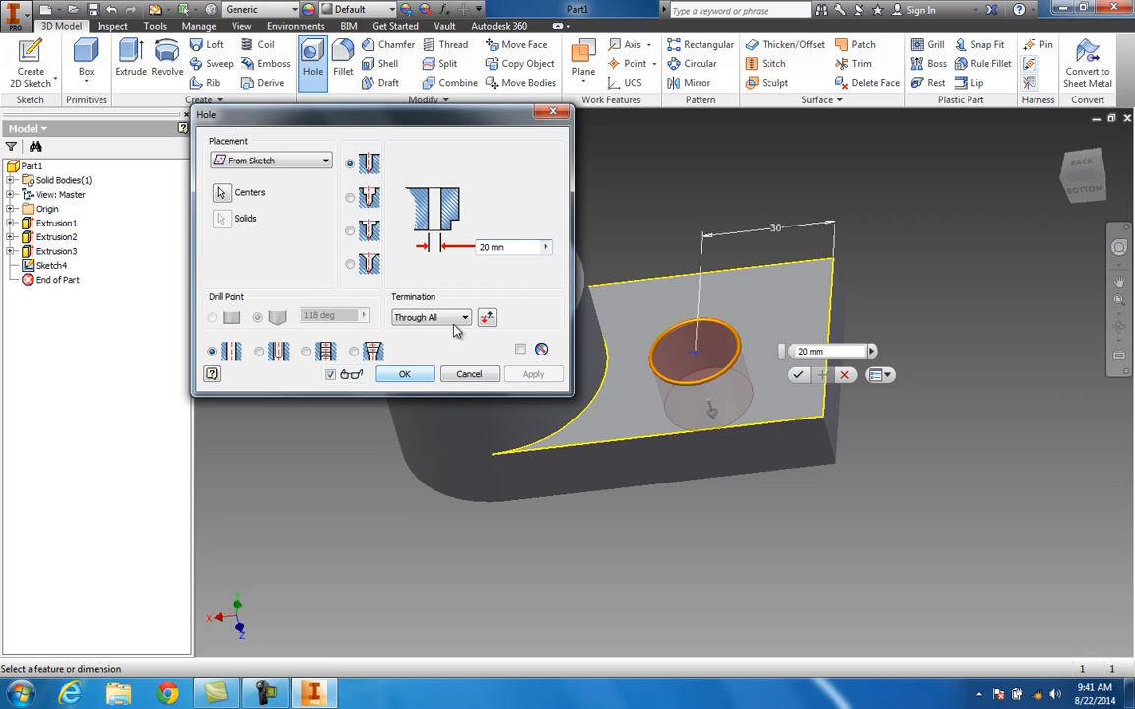
{"action": "left_click", "coordinate": [414, 317]}
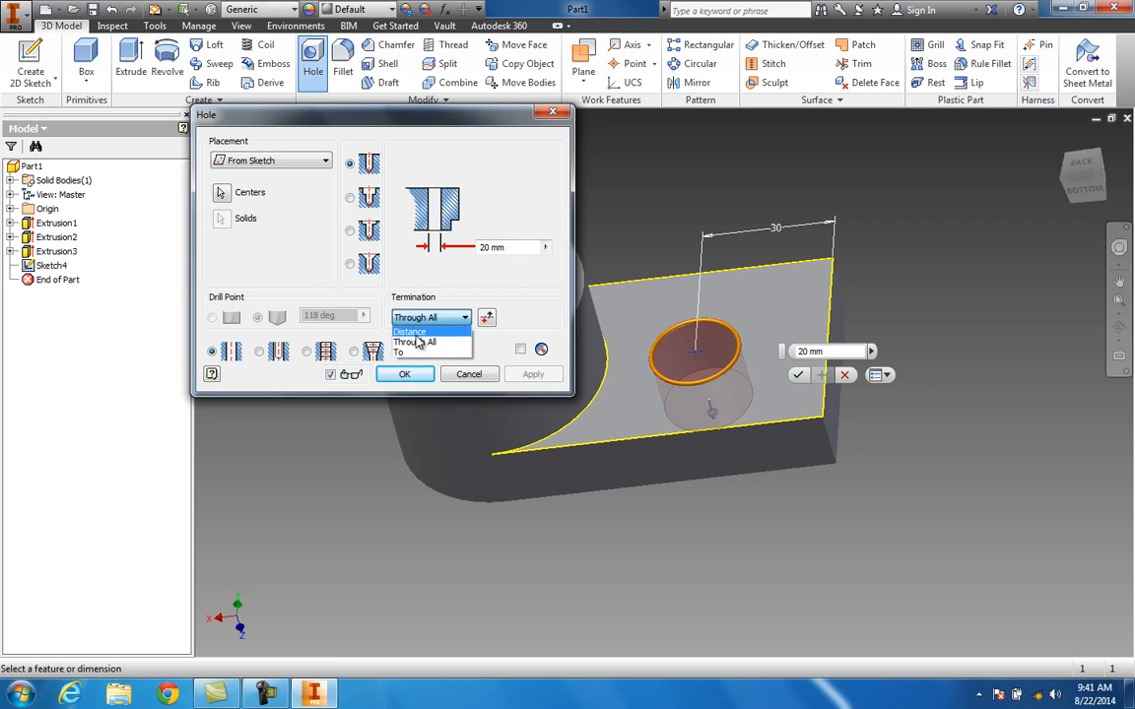
{"action": "left_click", "coordinate": [421, 343]}
{"action": "left_click", "coordinate": [412, 378]}
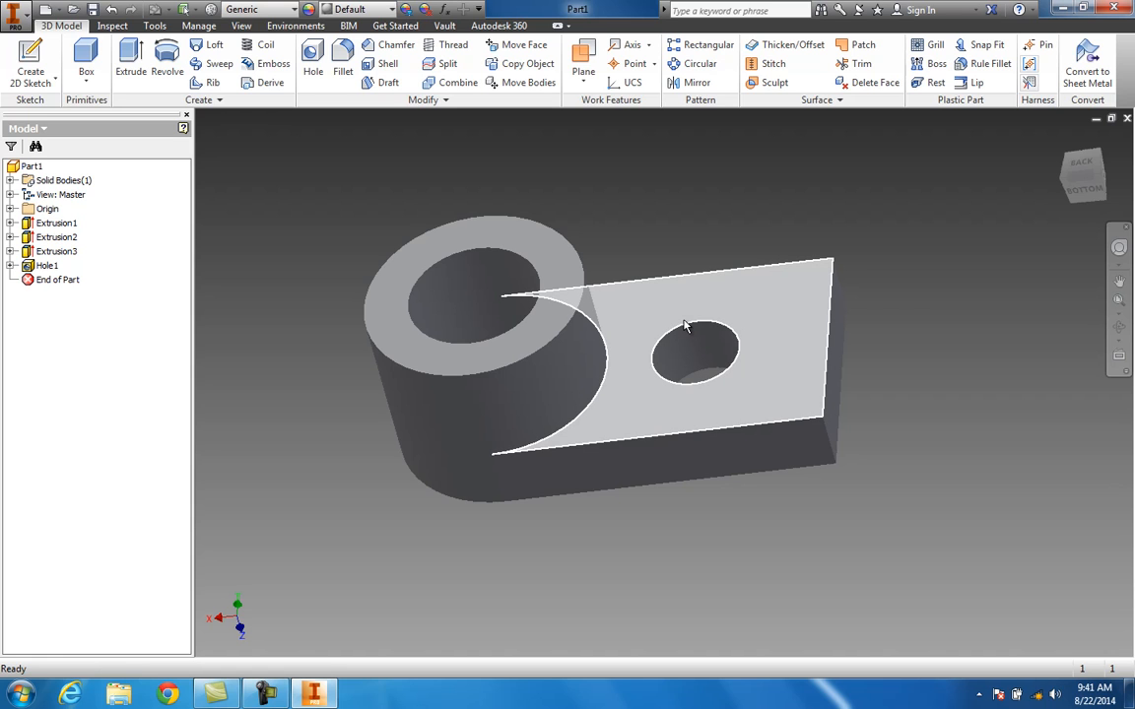
Step: Start a new 2D sketch on the block's flat face around the 20 mm hole
{"action": "mouse_move", "coordinate": [687, 326]}
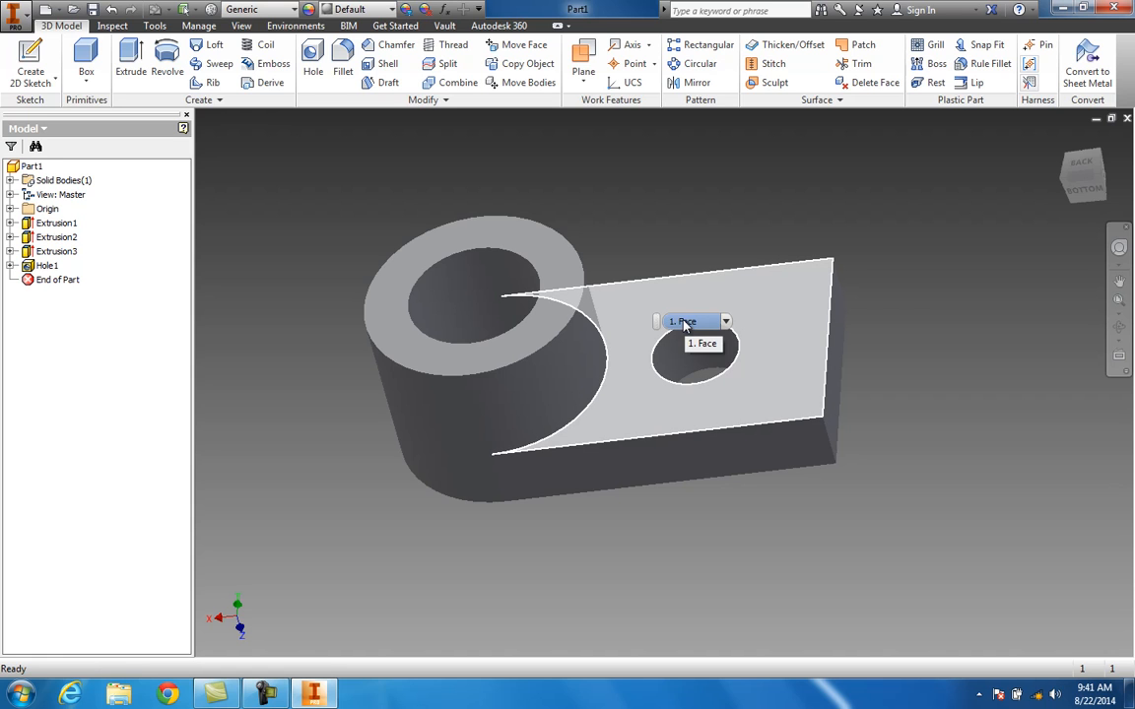
{"action": "left_click", "coordinate": [1084, 168]}
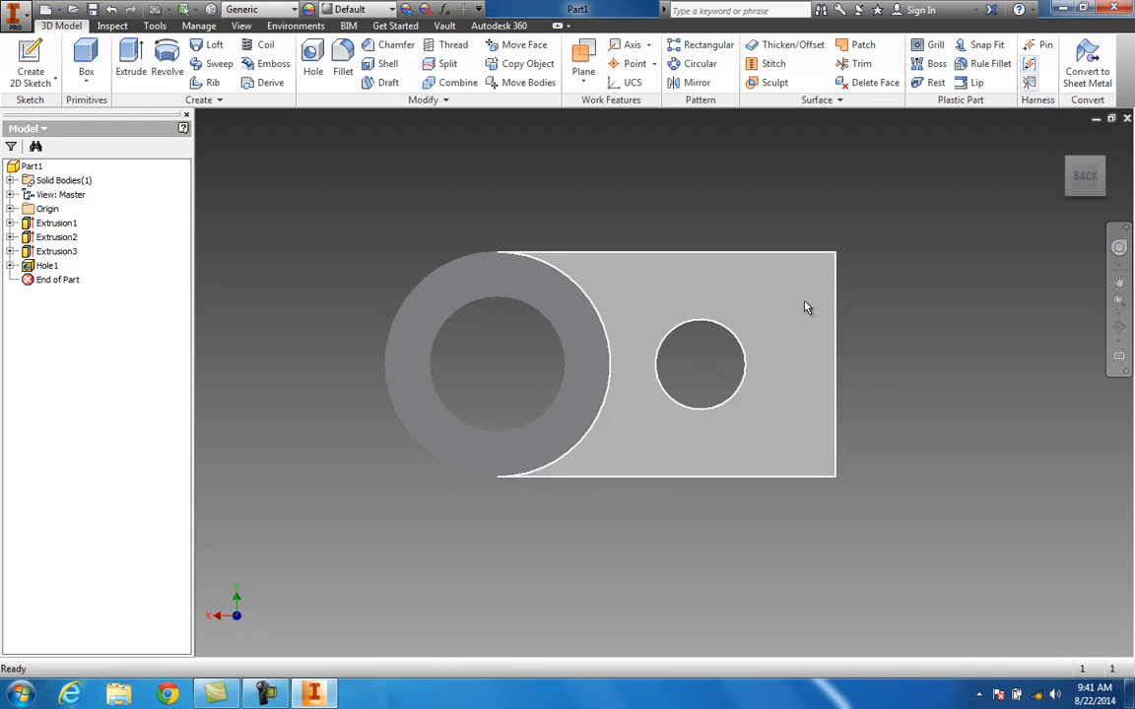
{"action": "right_click", "coordinate": [794, 305]}
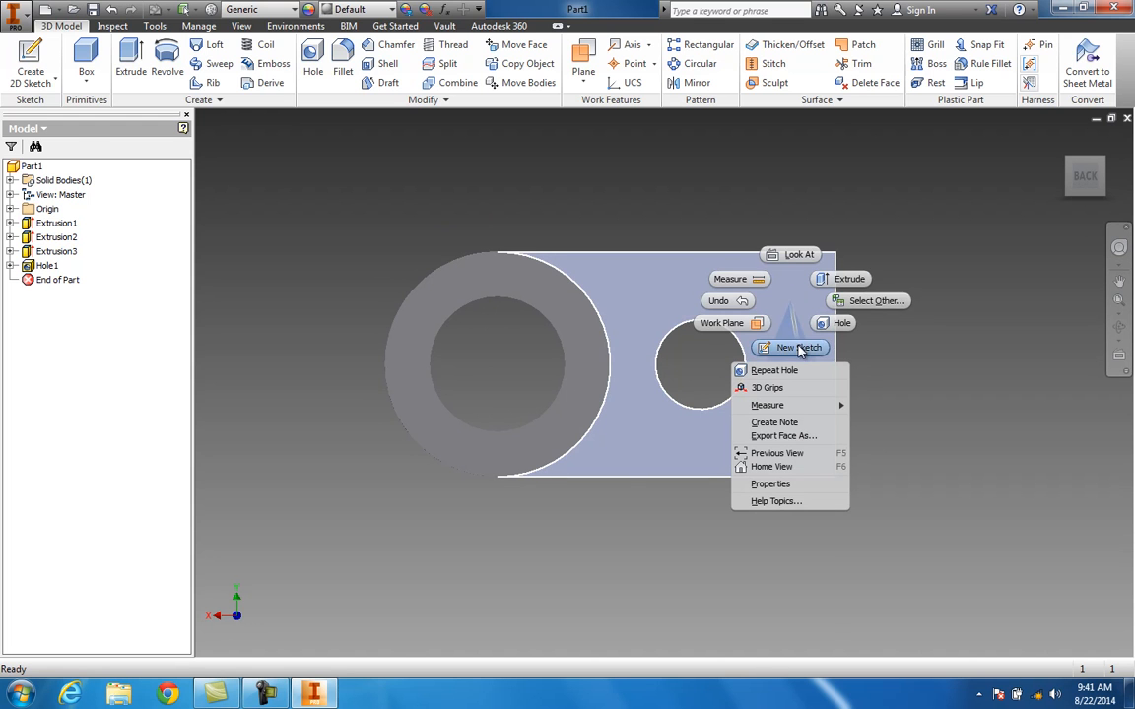
{"action": "left_click", "coordinate": [794, 347]}
Step: Draw two parallel horizontal lines from the 20 mm hole's upper and lower tangent points to the block's short end edge, and finish the sketch
{"action": "scroll", "coordinate": [690, 404], "scroll_direction": "down", "scroll_amount": 4}
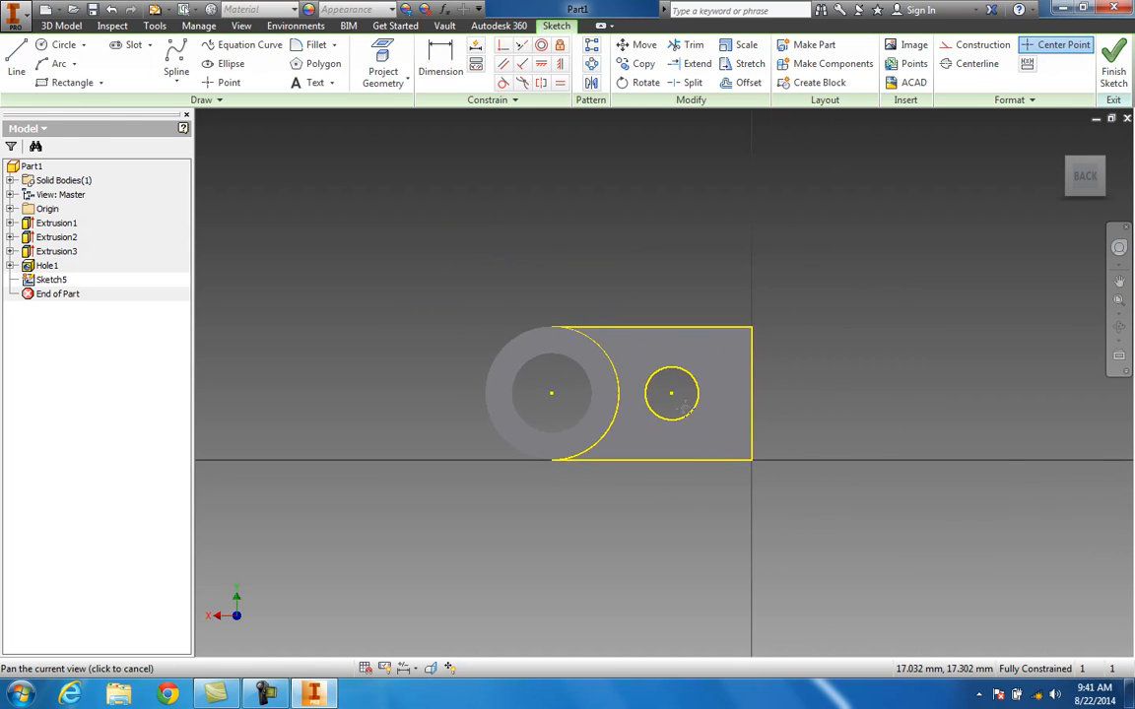
{"action": "scroll", "coordinate": [637, 394], "scroll_direction": "up", "scroll_amount": 5}
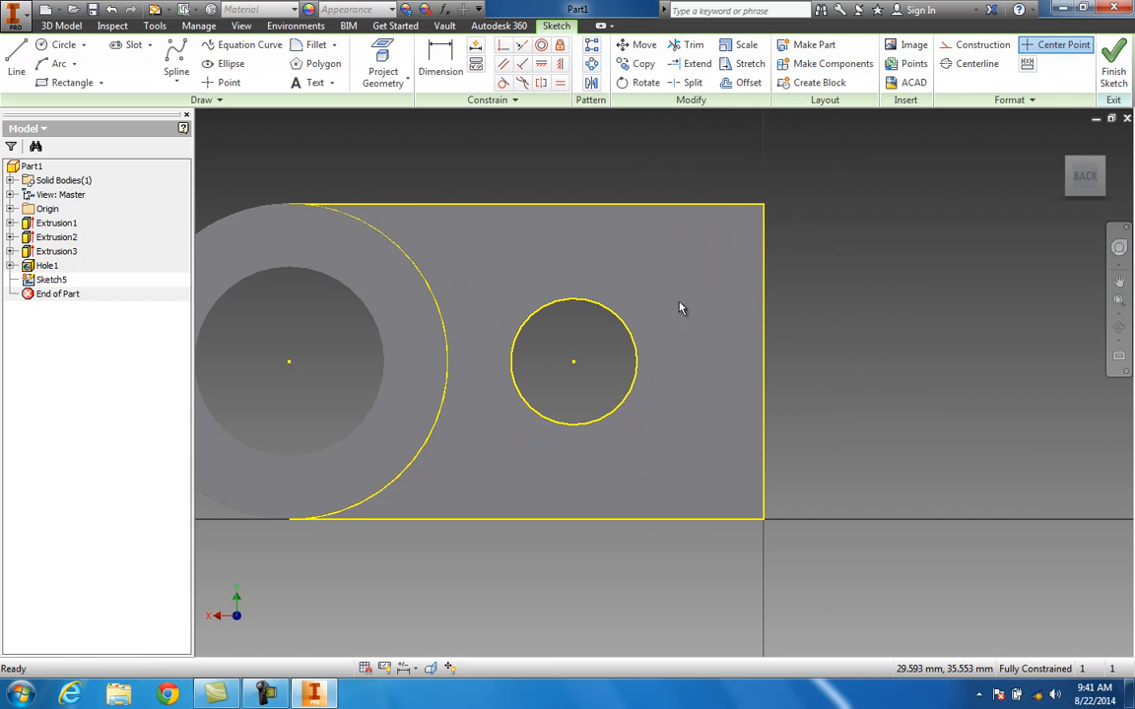
{"action": "left_click", "coordinate": [16, 61]}
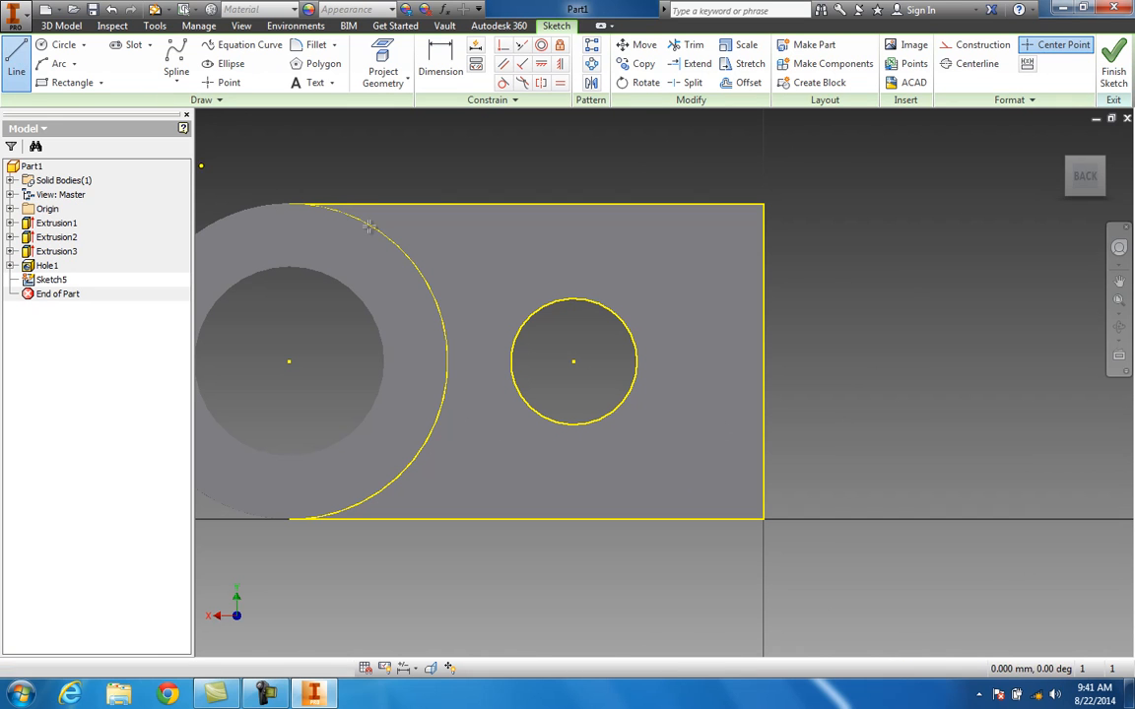
{"action": "left_click", "coordinate": [573, 298]}
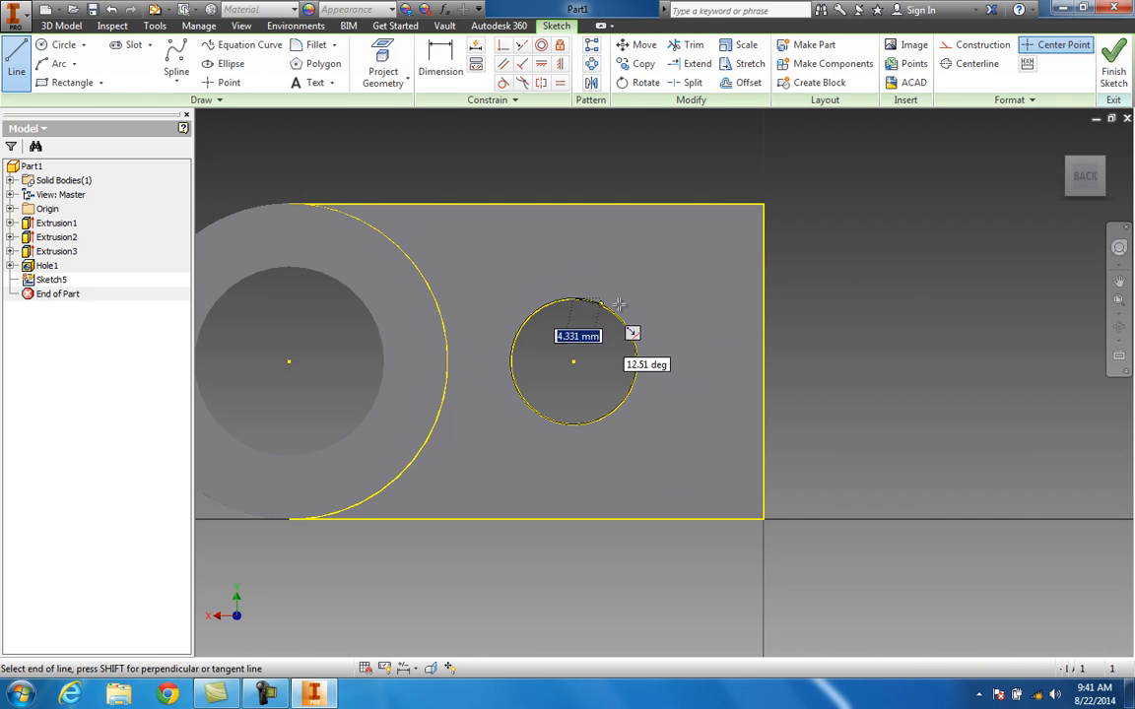
{"action": "double_click", "coordinate": [764, 294]}
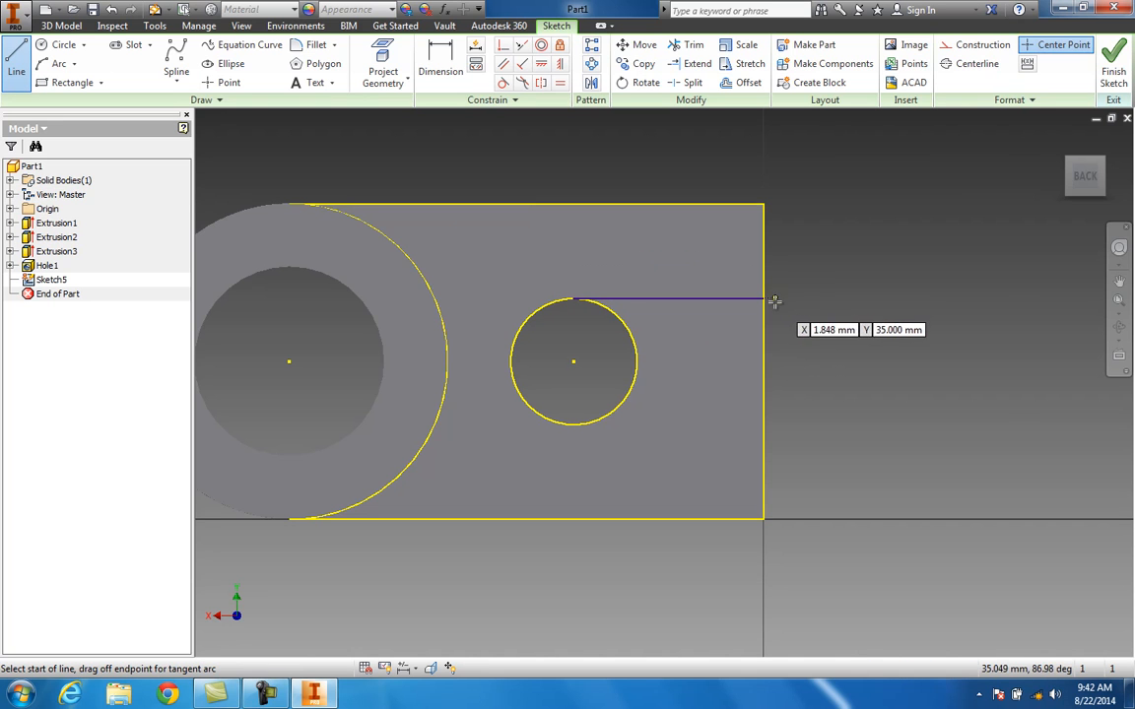
{"action": "left_click", "coordinate": [574, 423]}
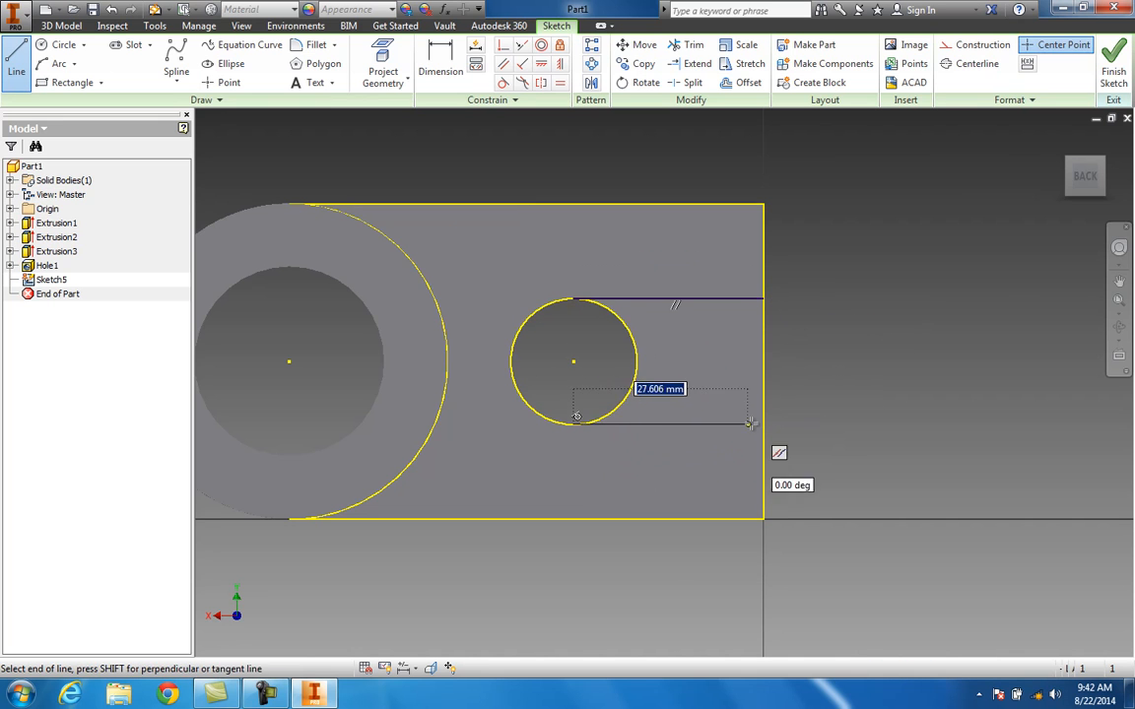
{"action": "double_click", "coordinate": [763, 424]}
{"action": "key", "text": "Escape"}
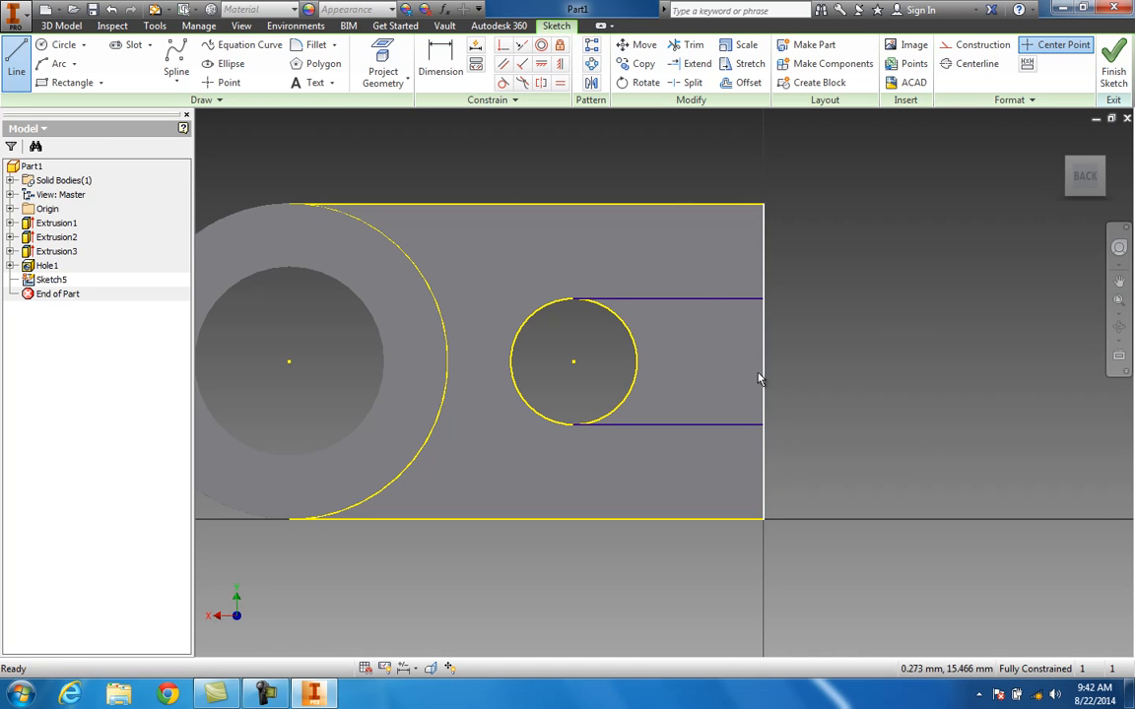
{"action": "left_click", "coordinate": [1115, 71]}
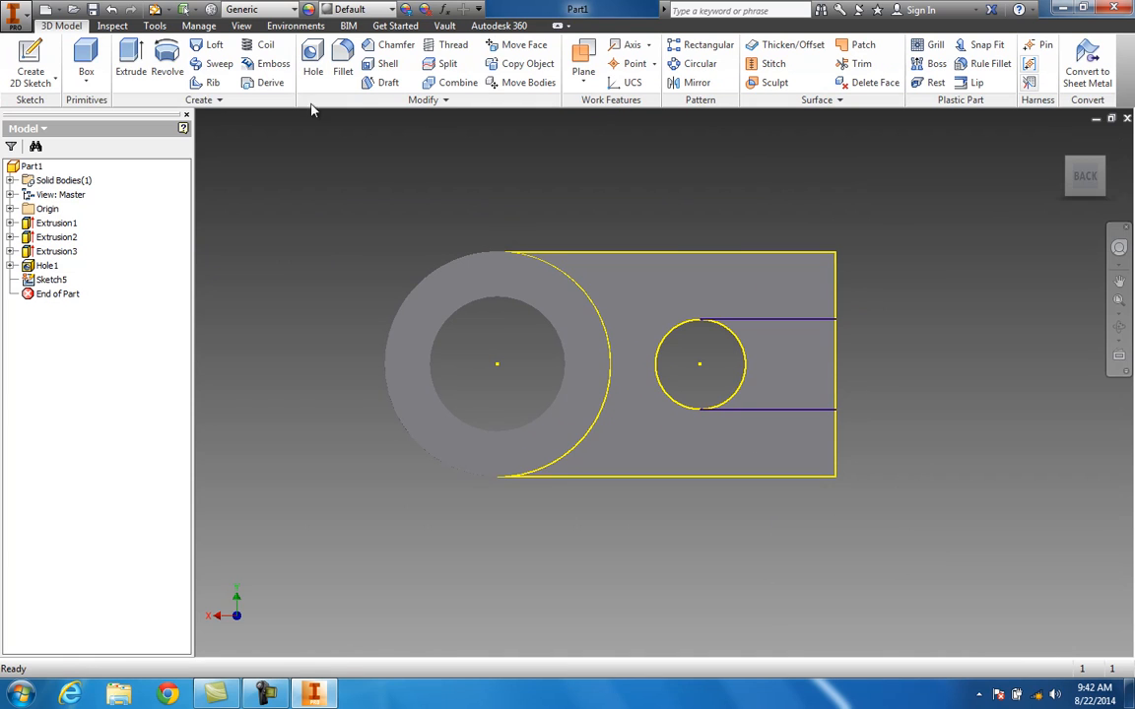
Step: Extrude the slot profile between the two lines, including the hole circle, as a cut through the block with extents set to All
{"action": "left_click", "coordinate": [131, 59]}
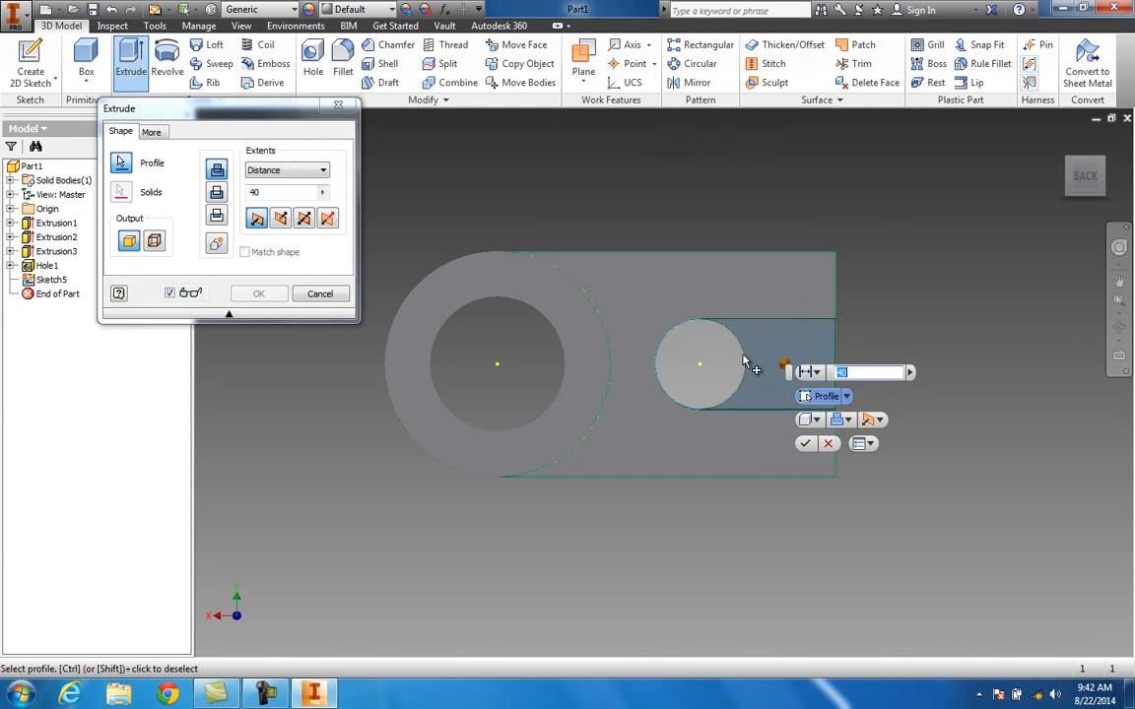
{"action": "left_click", "coordinate": [735, 358]}
{"action": "left_click_drag", "start_coordinate": [1082, 183], "coordinate": [1037, 124]}
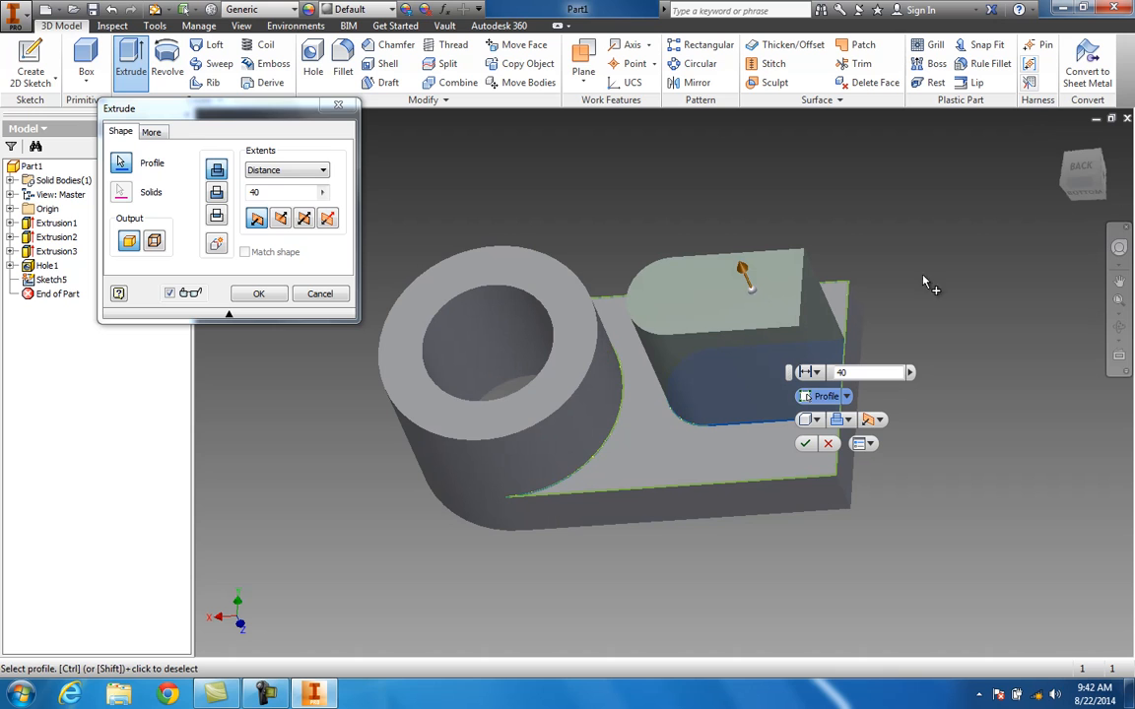
{"action": "left_click", "coordinate": [217, 193]}
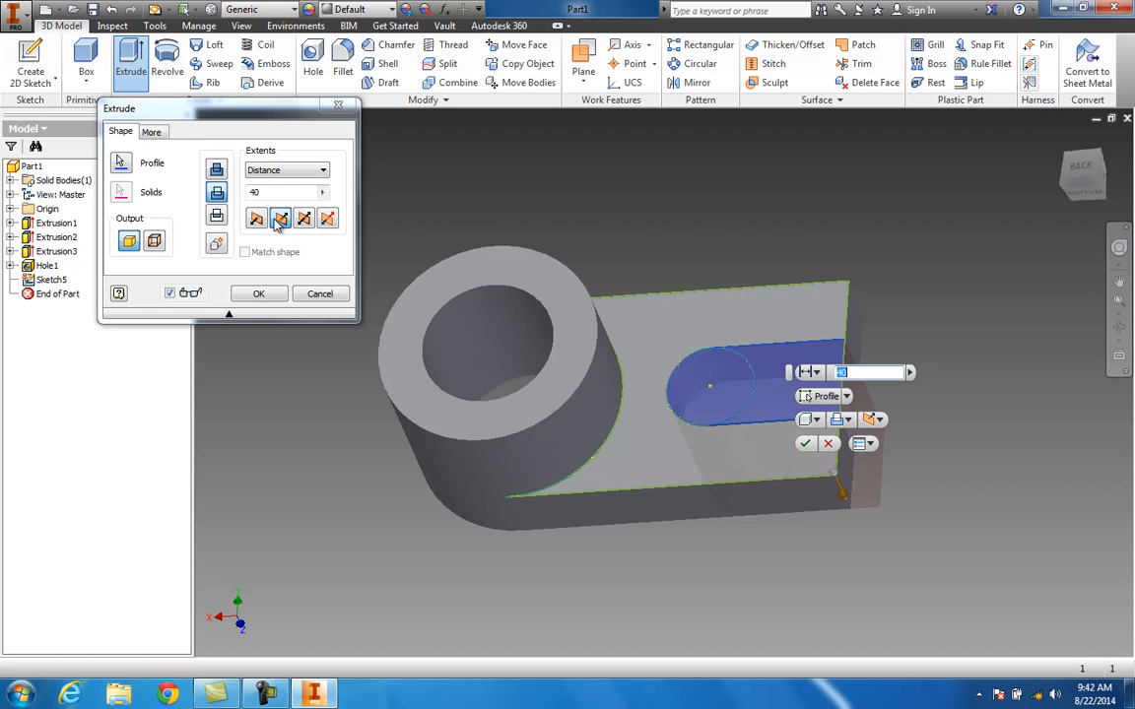
{"action": "left_click", "coordinate": [285, 175]}
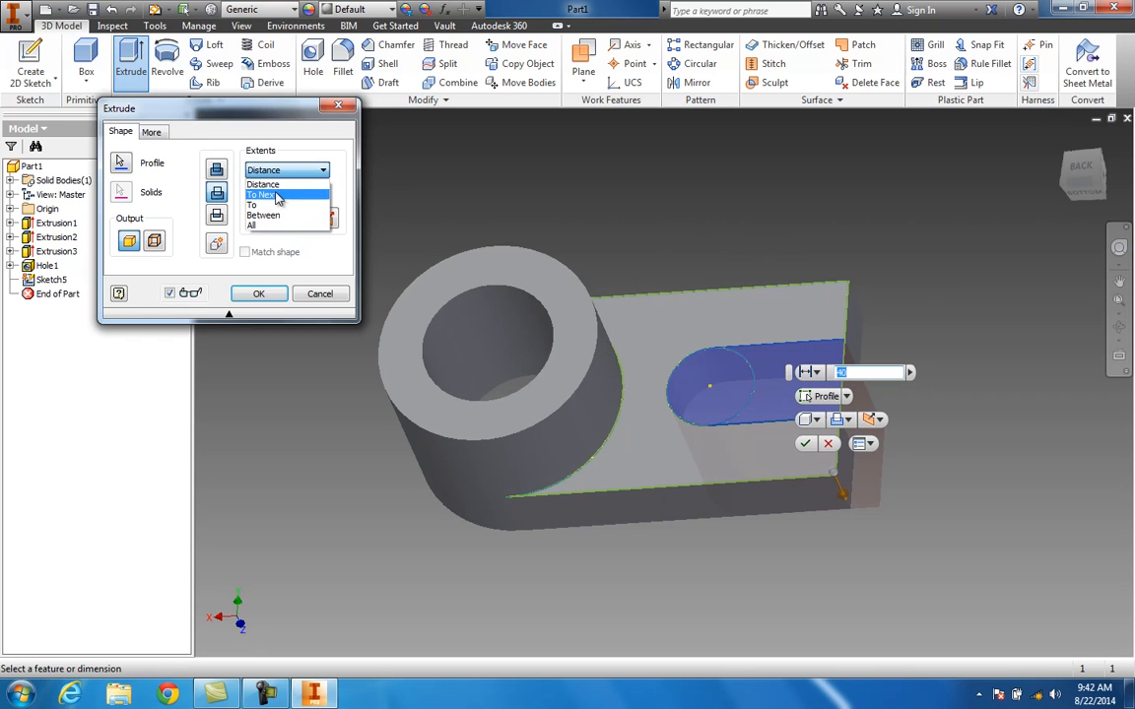
{"action": "left_click", "coordinate": [296, 225]}
{"action": "left_click", "coordinate": [259, 294]}
{"action": "left_click_drag", "start_coordinate": [1094, 185], "coordinate": [995, 175]}
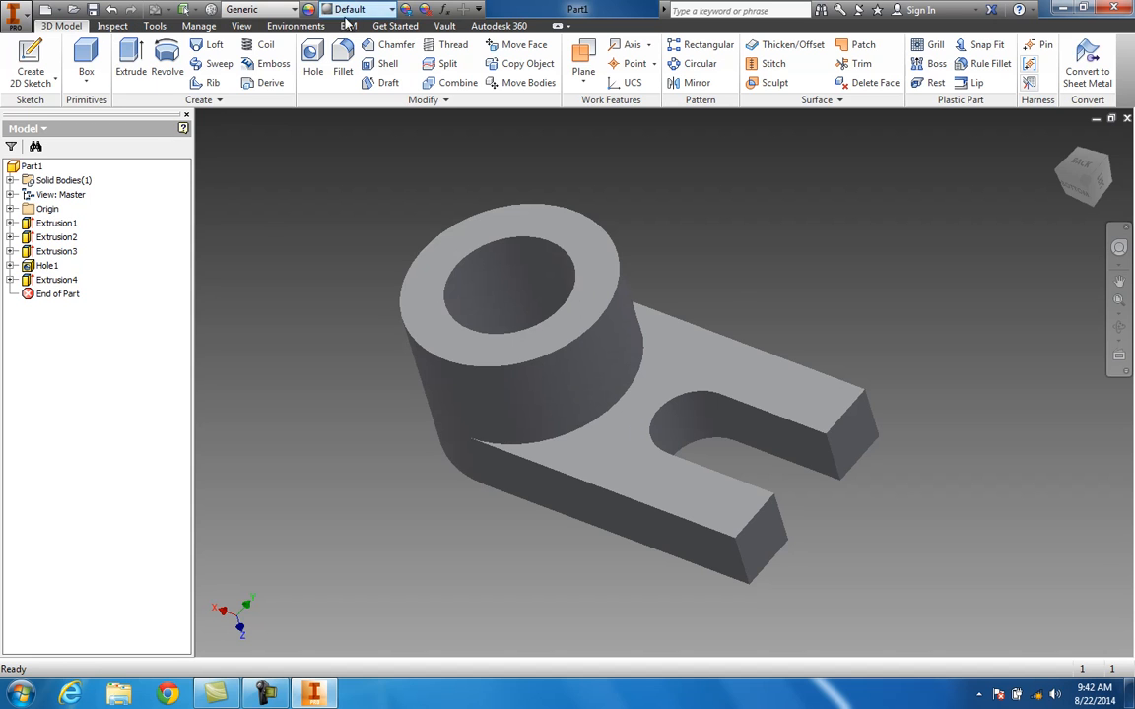
Step: Save the part to the Desktop as an Inventor part file named Week 2 Assignment
{"action": "left_click", "coordinate": [91, 10]}
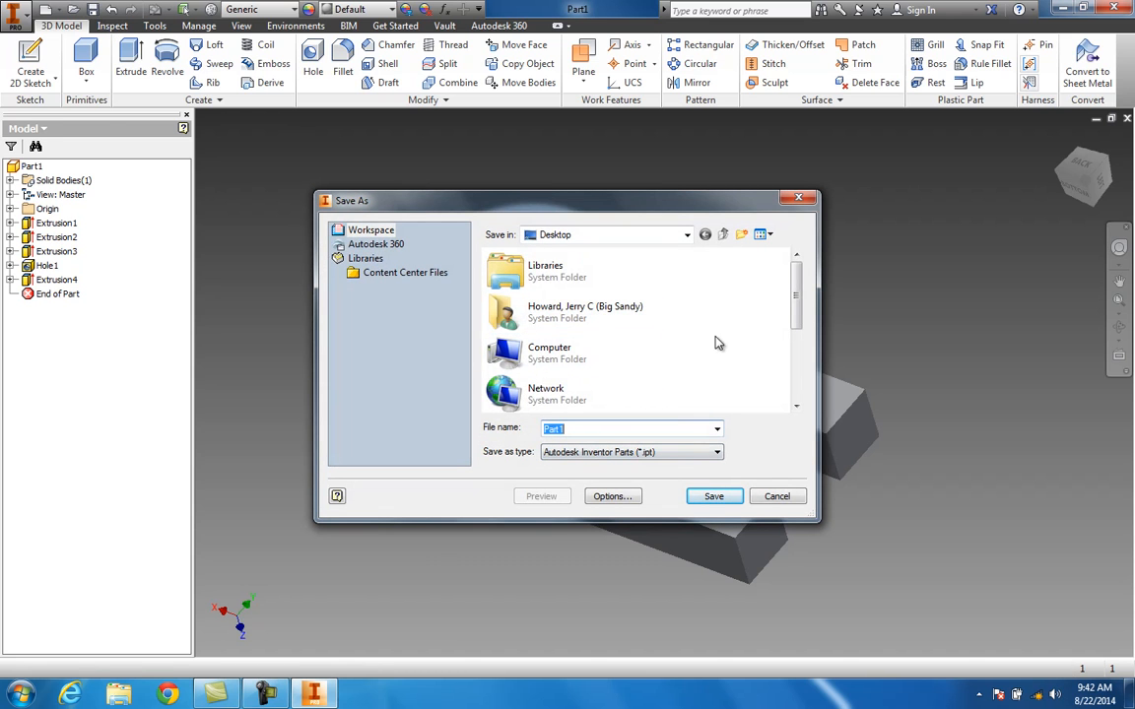
{"action": "left_click_drag", "start_coordinate": [798, 291], "coordinate": [801, 370]}
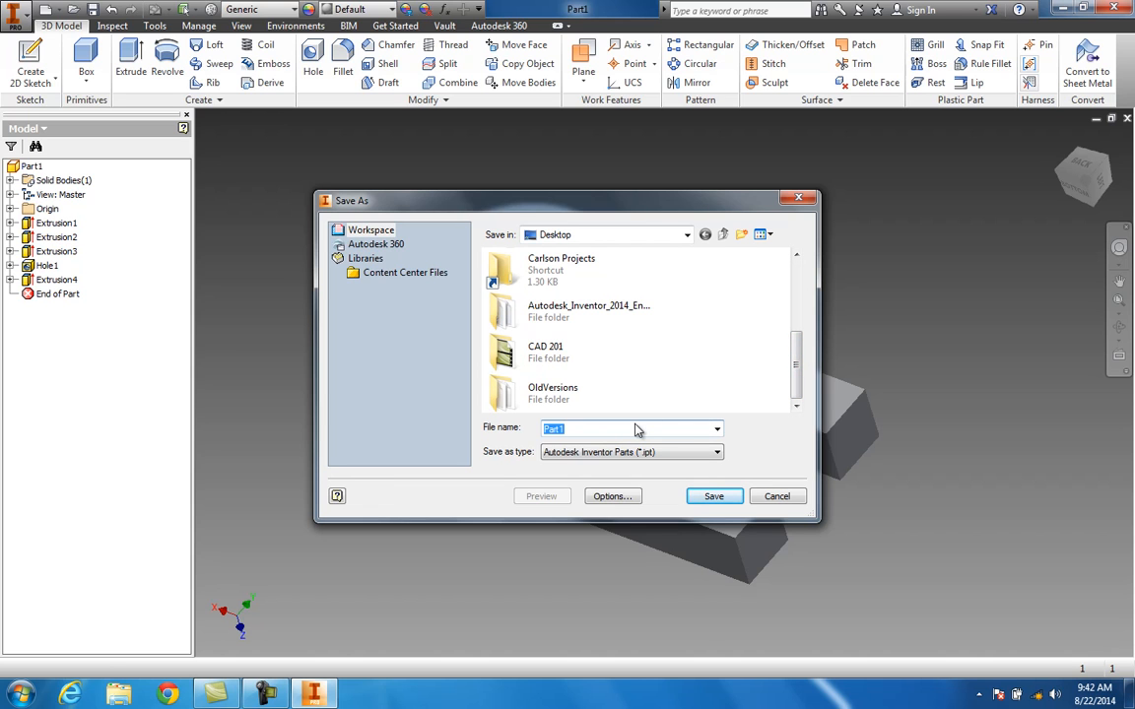
{"action": "type", "text": "Week"}
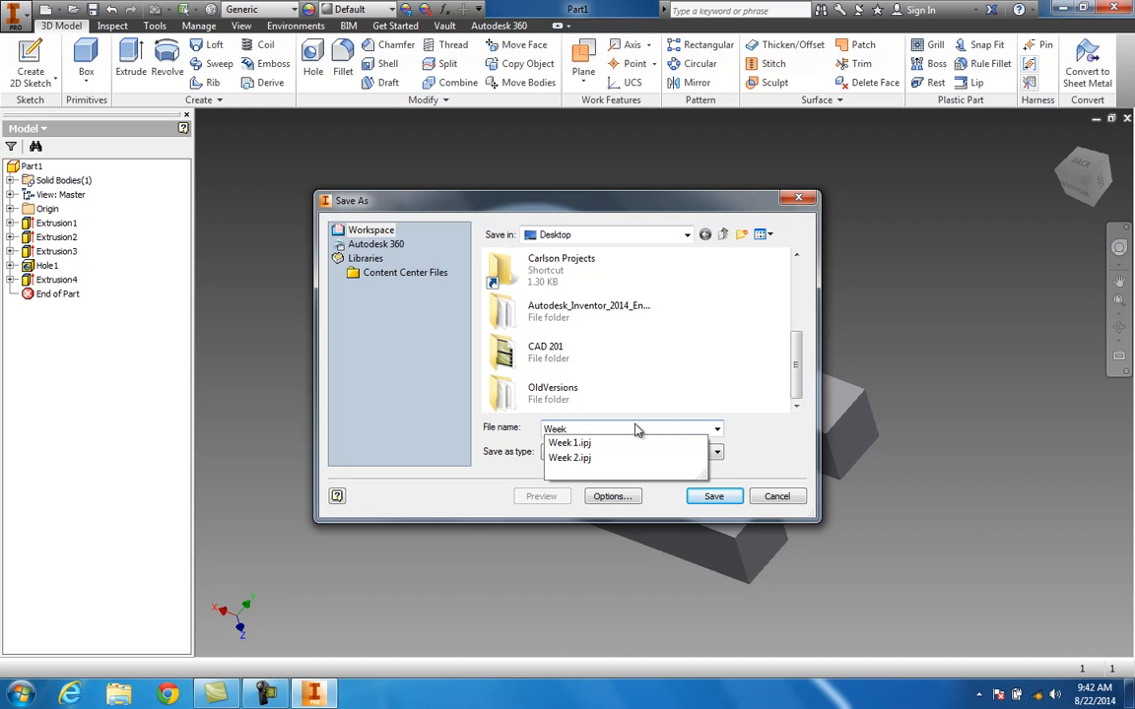
{"action": "type", "text": " 2 Assignem"}
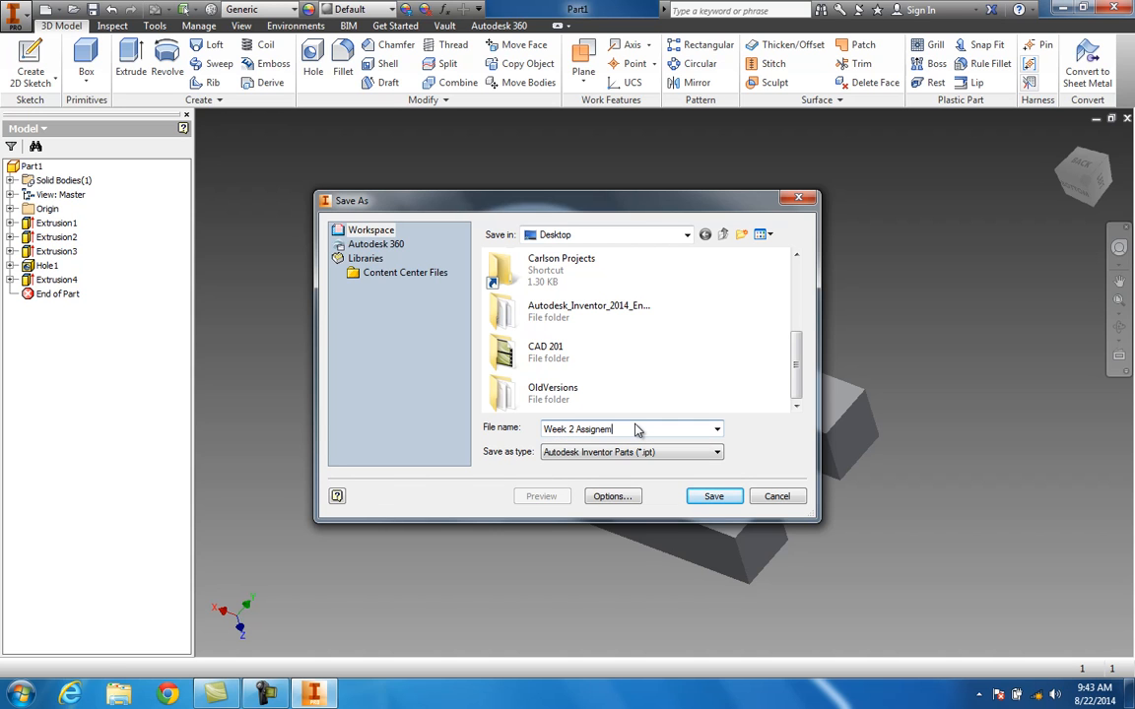
{"action": "type", "text": "ent"}
{"action": "left_click", "coordinate": [713, 496]}
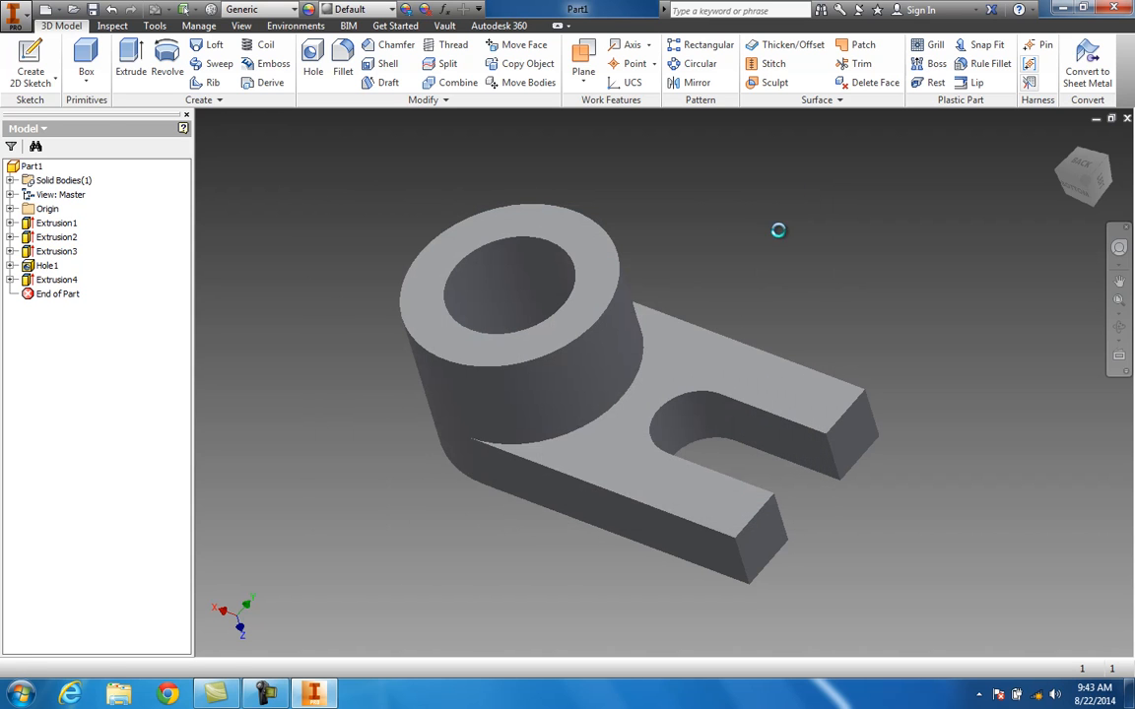